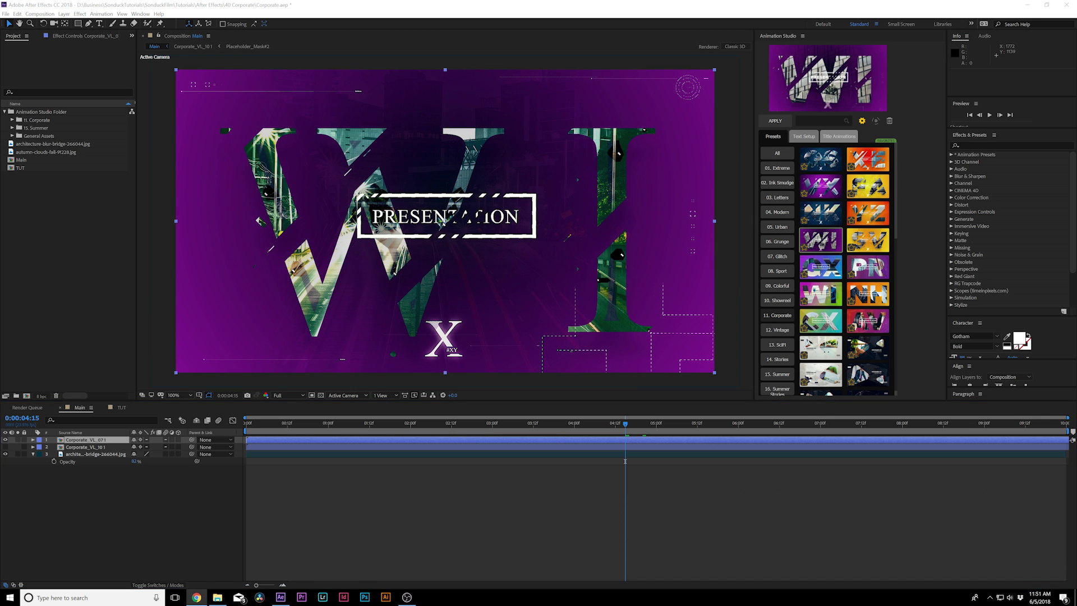
- Switch to Chrome and look through the Video Library - Video Presets Package page on VideoHive
click(196, 597)
click(439, 229)
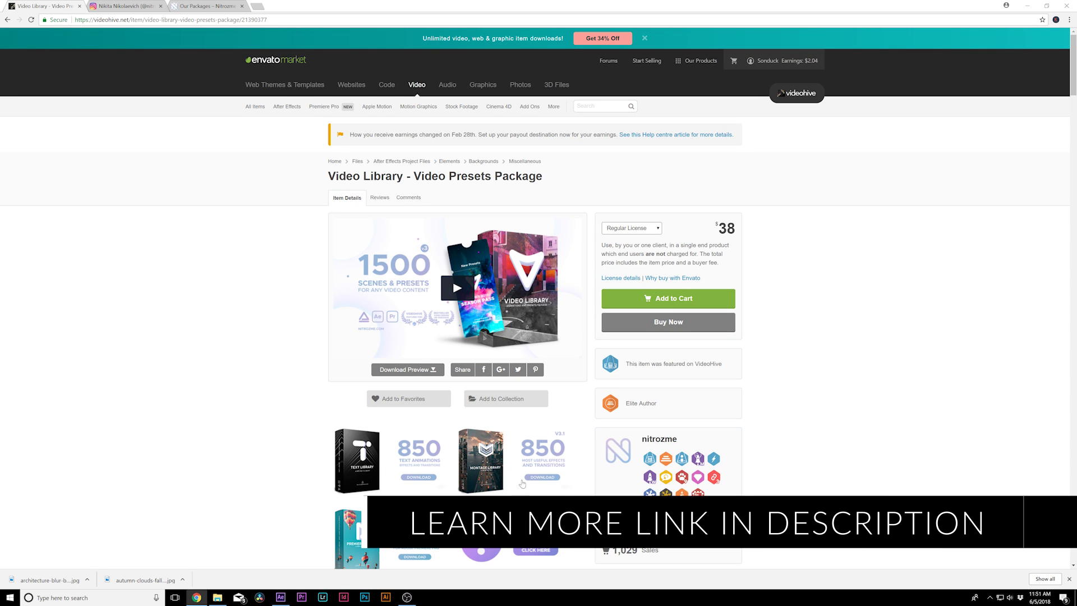
scroll(521, 483, down, 5)
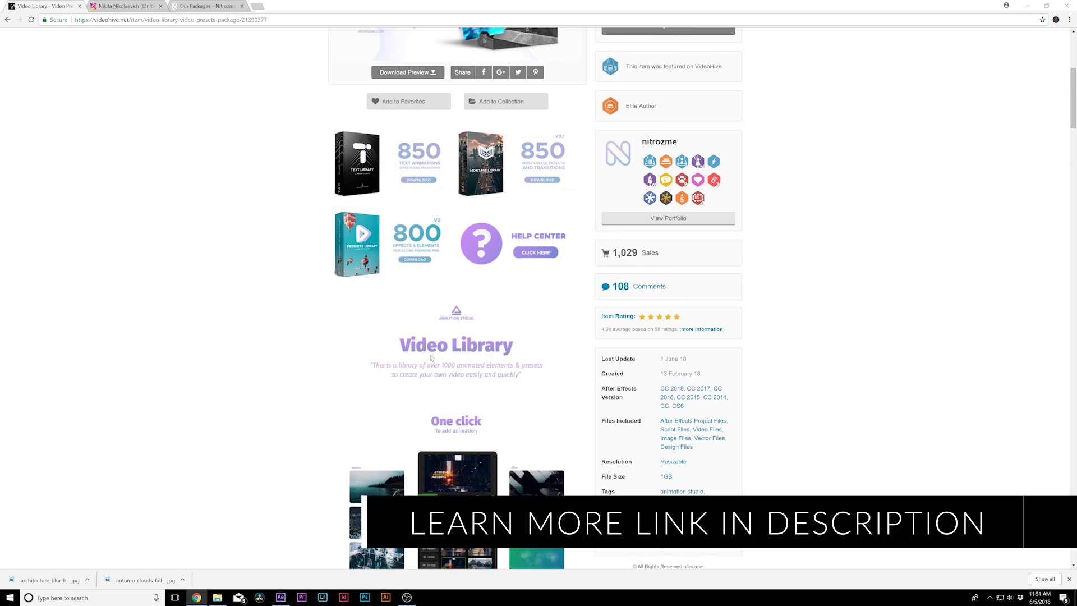
scroll(430, 357, down, 4)
scroll(466, 331, up, 7)
scroll(498, 439, down, 6)
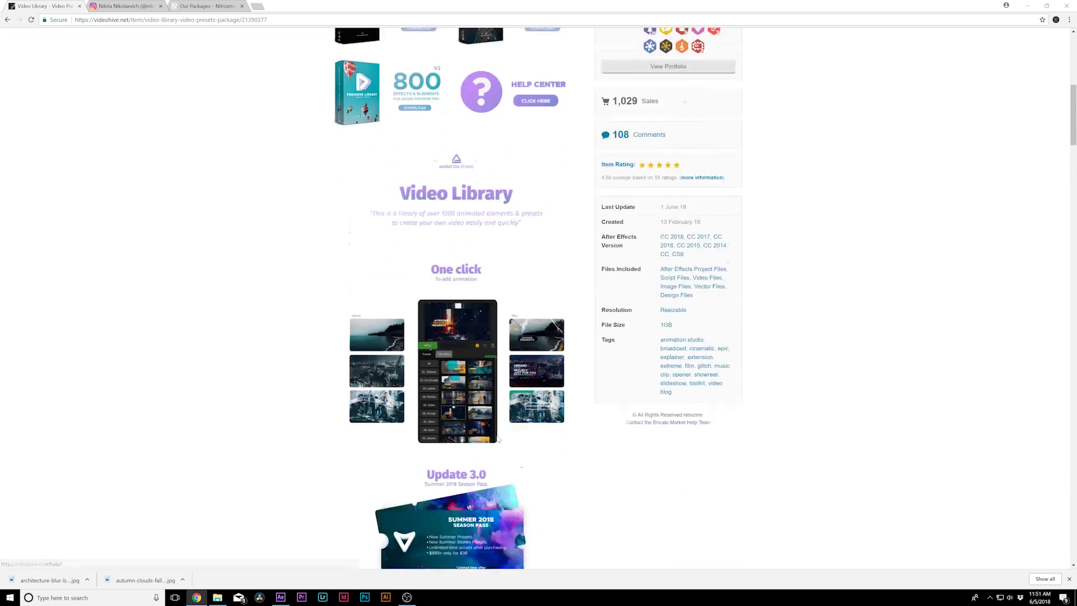
scroll(498, 439, down, 4)
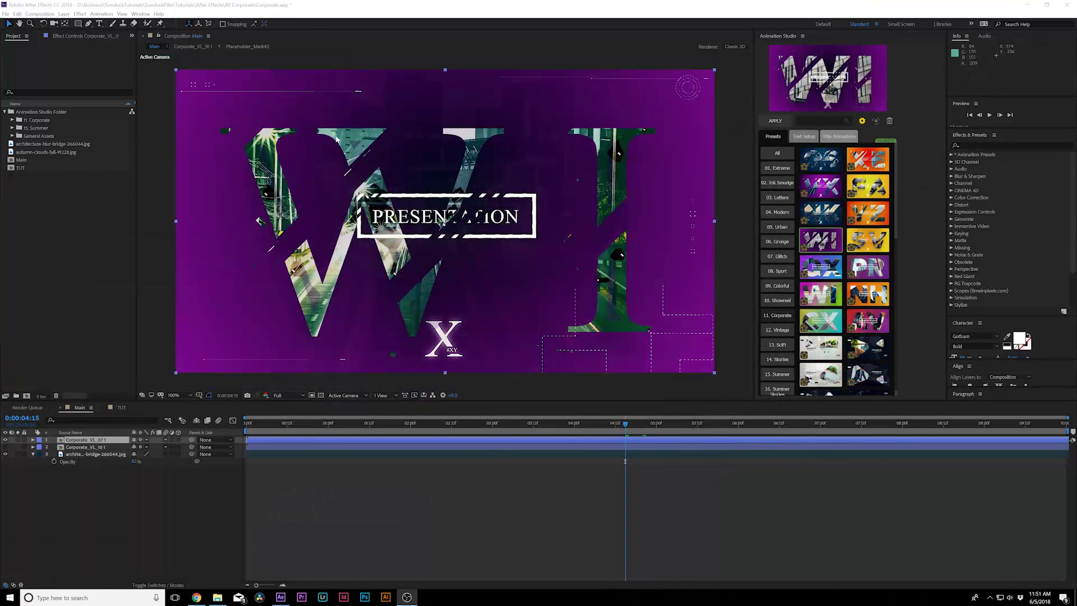
- Hide the topmost corporate preset layer in the Main composition and switch to the TUT composition
click(5, 440)
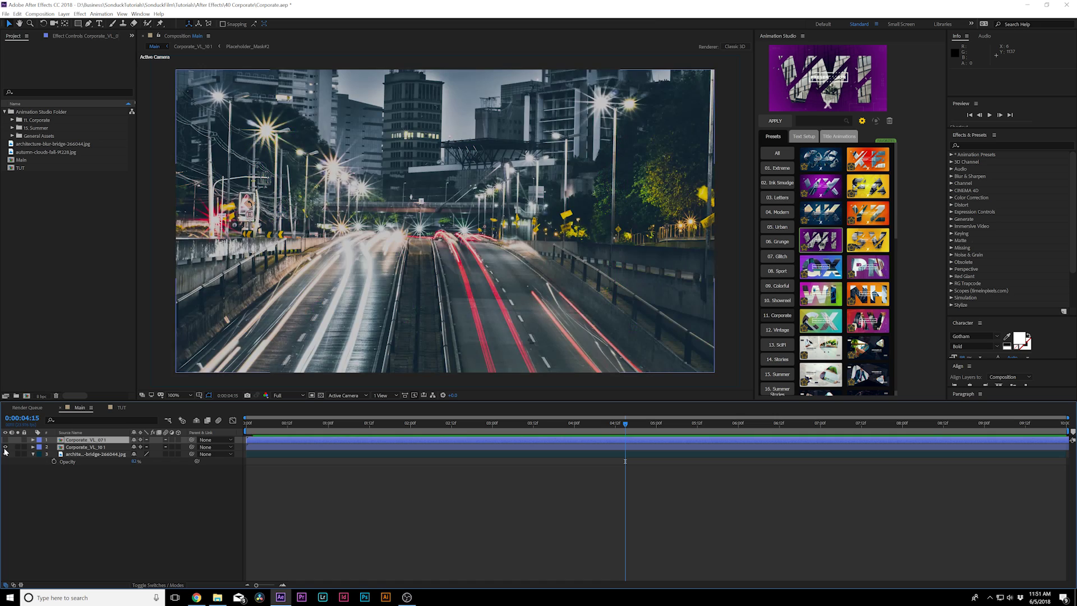
click(122, 407)
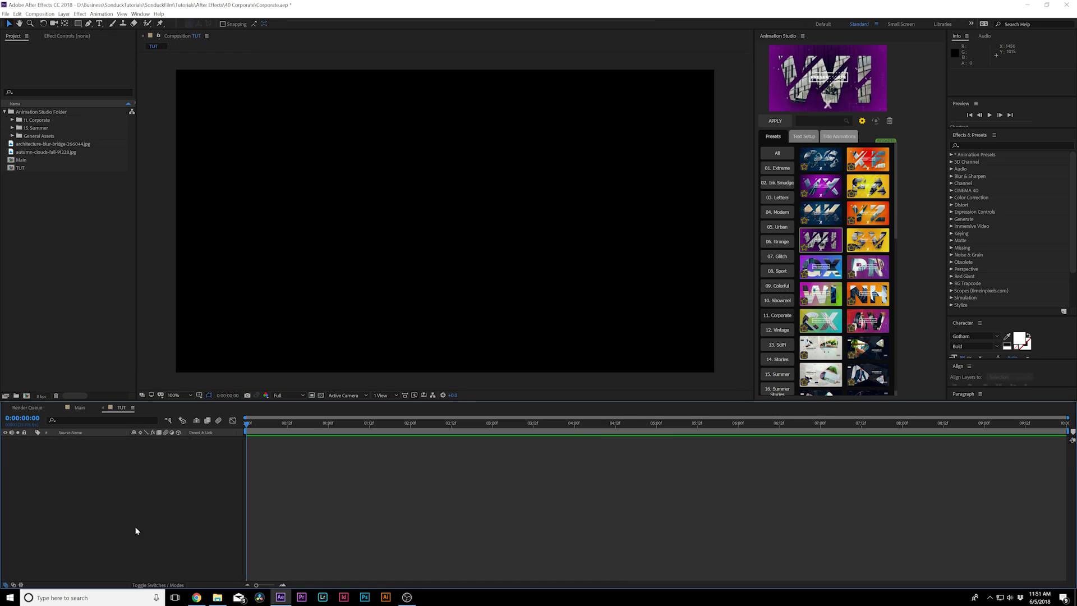
- Add the architecture-blur-bridge image to the TUT composition and scale it to 33% to fill the frame
drag(46, 143, 101, 460)
key(s)
click(102, 460)
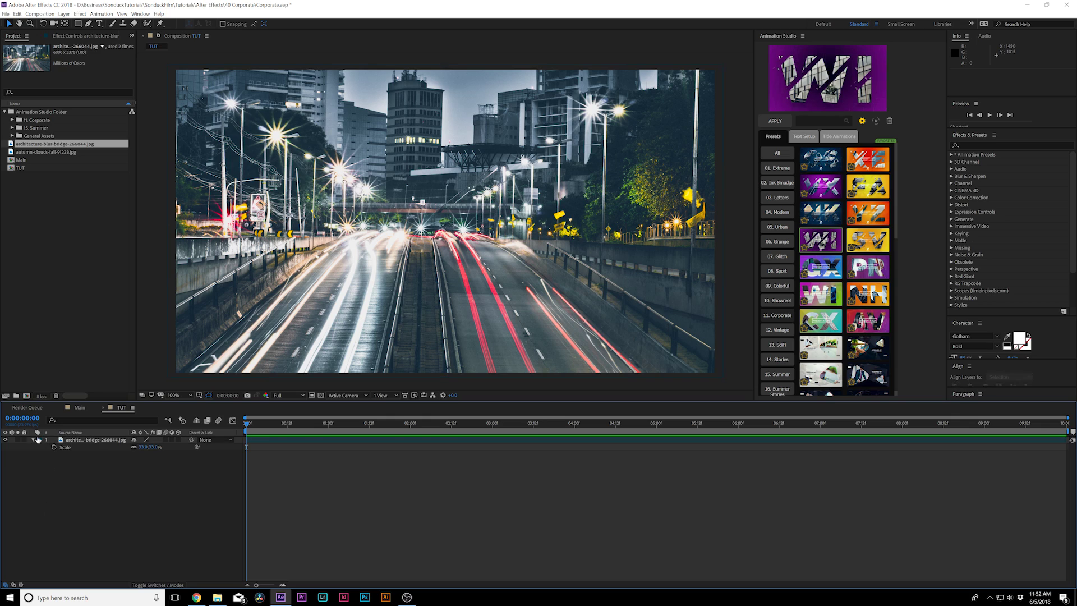
click(33, 440)
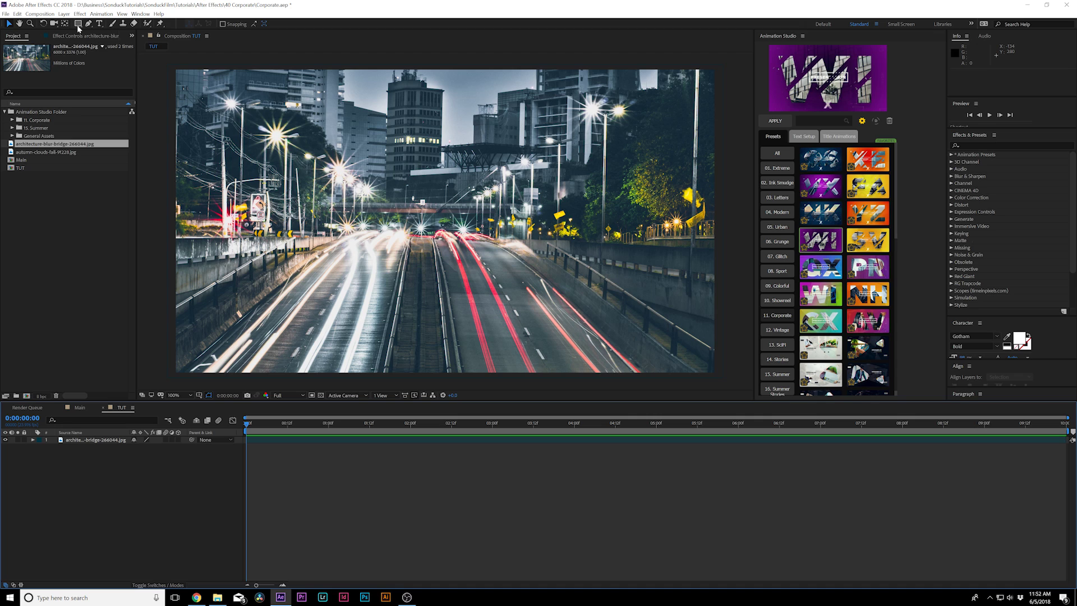
- Create a text layer reading CORPORATE over the city photo with the Type tool
click(99, 23)
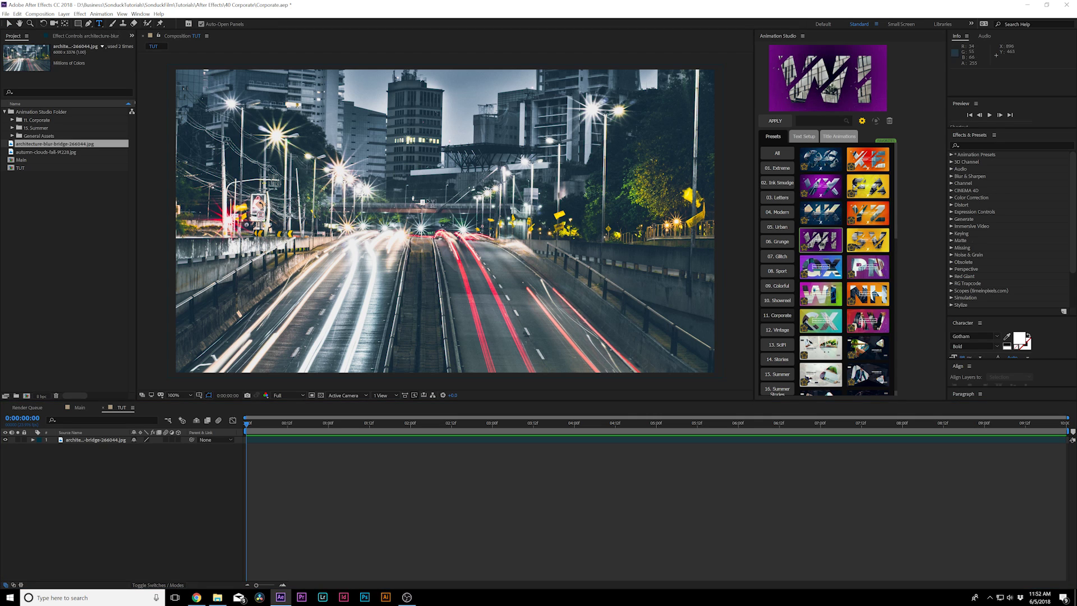
click(528, 202)
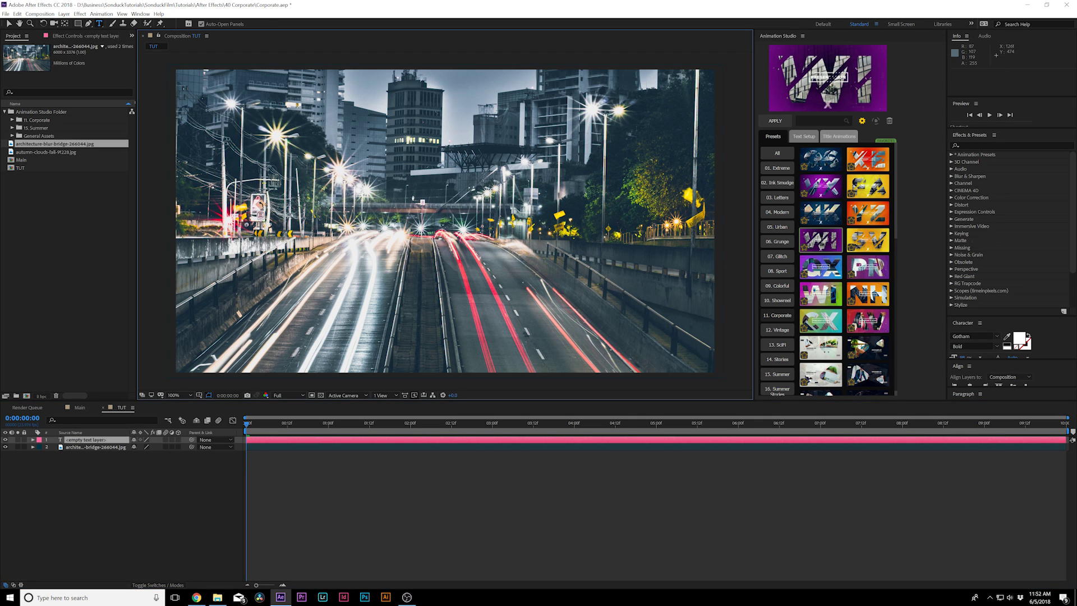
text(CORP)
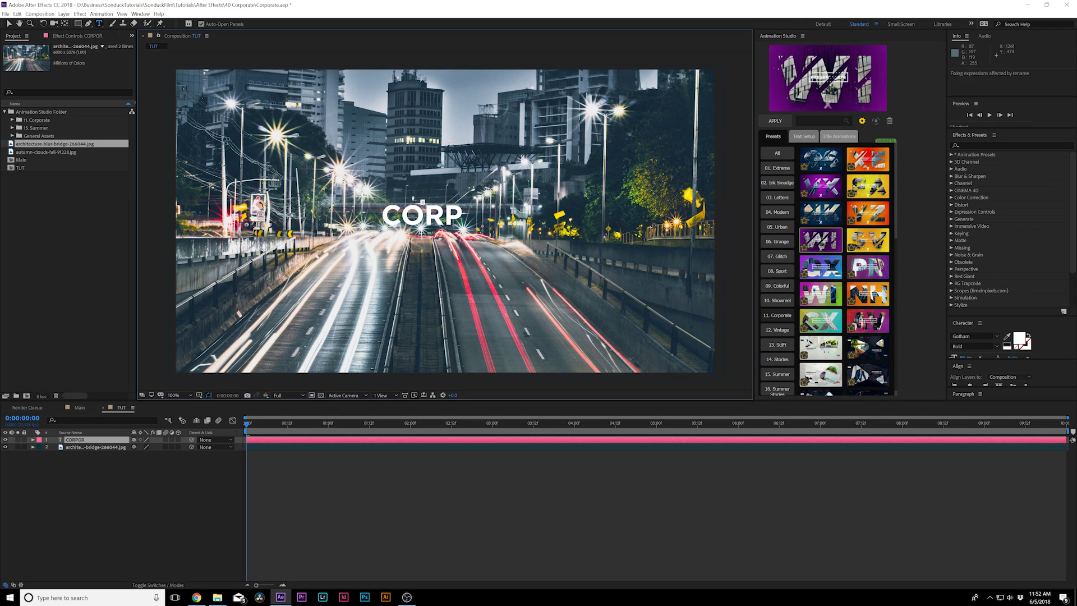
text(ORATE)
click(8, 23)
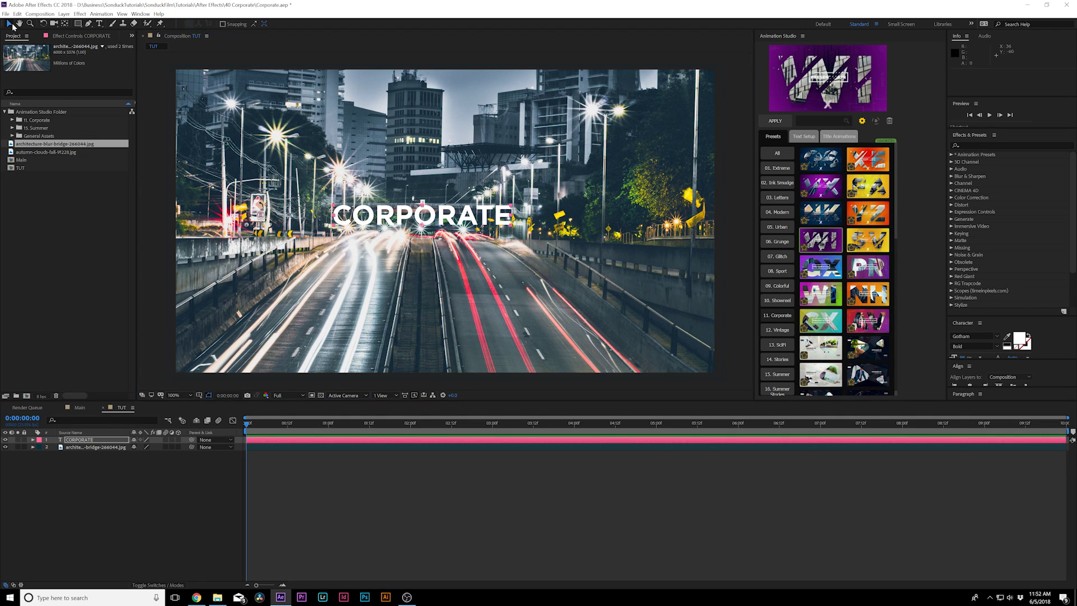
- Set the CORPORATE text size to 144 px and centre the layer horizontally and vertically in the composition
drag(983, 316, 989, 268)
drag(982, 311, 981, 332)
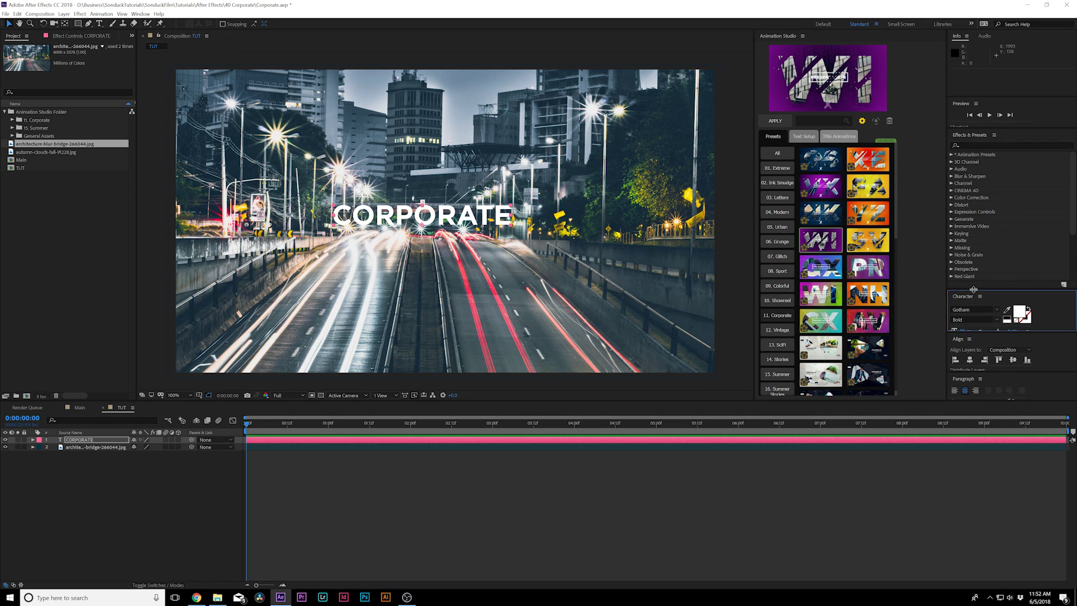
click(973, 294)
drag(964, 228, 990, 232)
click(970, 336)
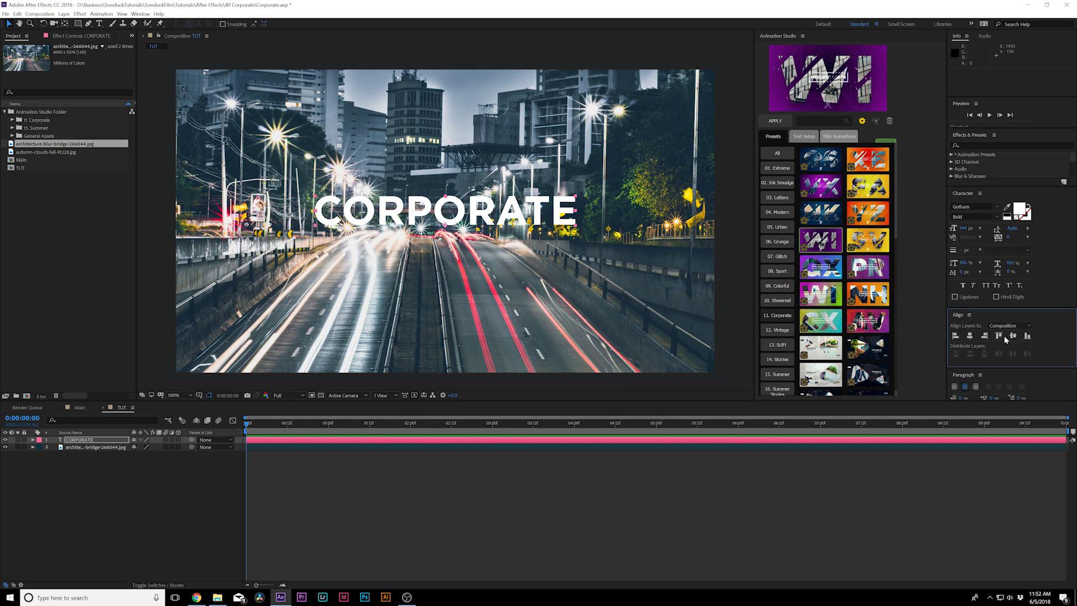
click(1013, 336)
click(146, 14)
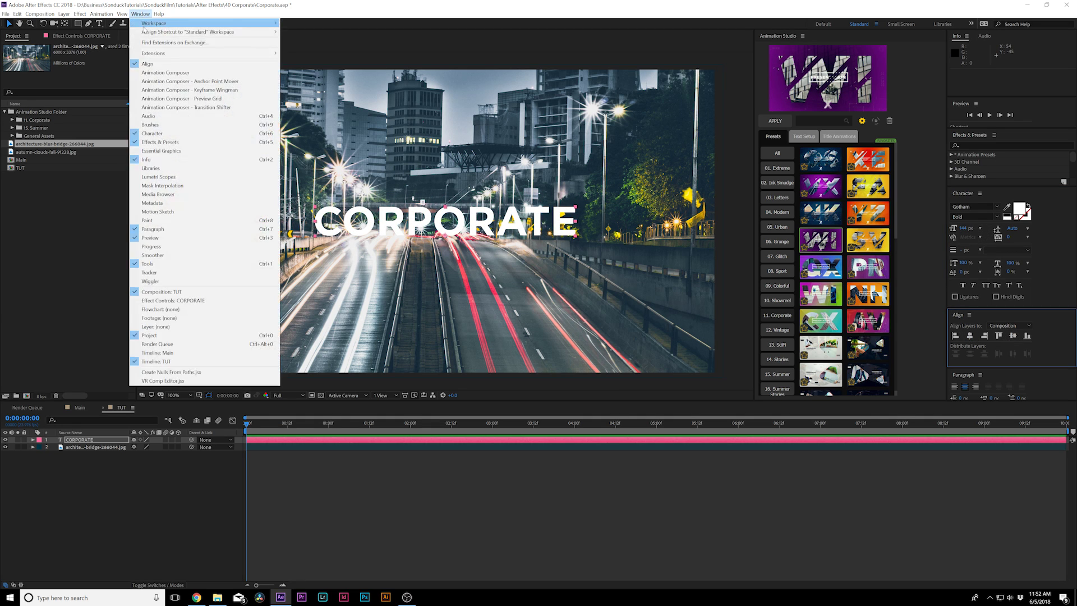
click(127, 482)
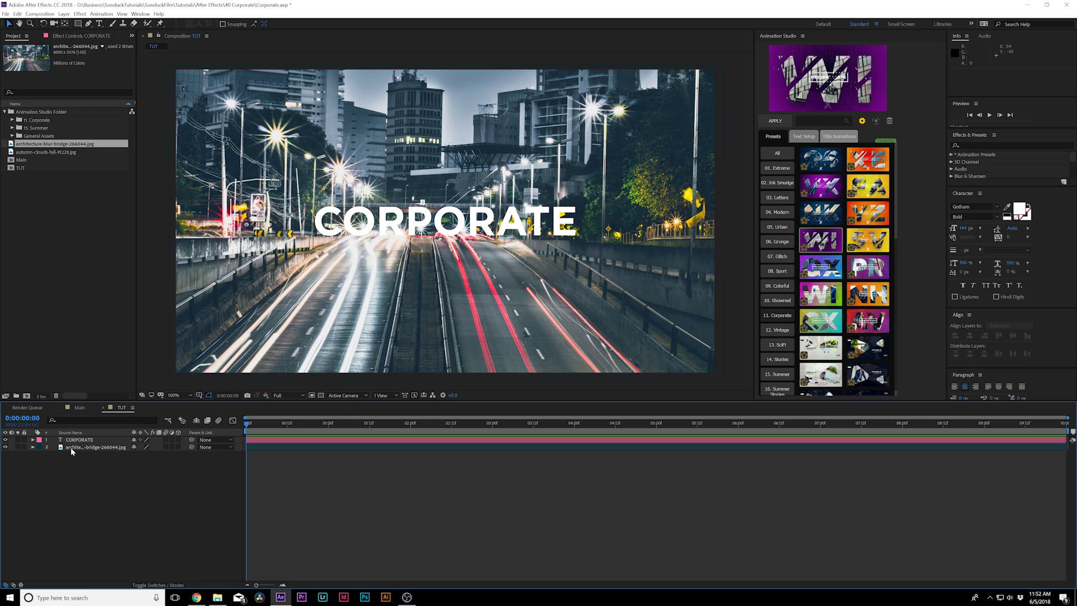
- Lower the opacity of the city photo layer to darken the background behind the title
click(85, 447)
key(t)
key(g)
drag(134, 454, 108, 453)
click(121, 494)
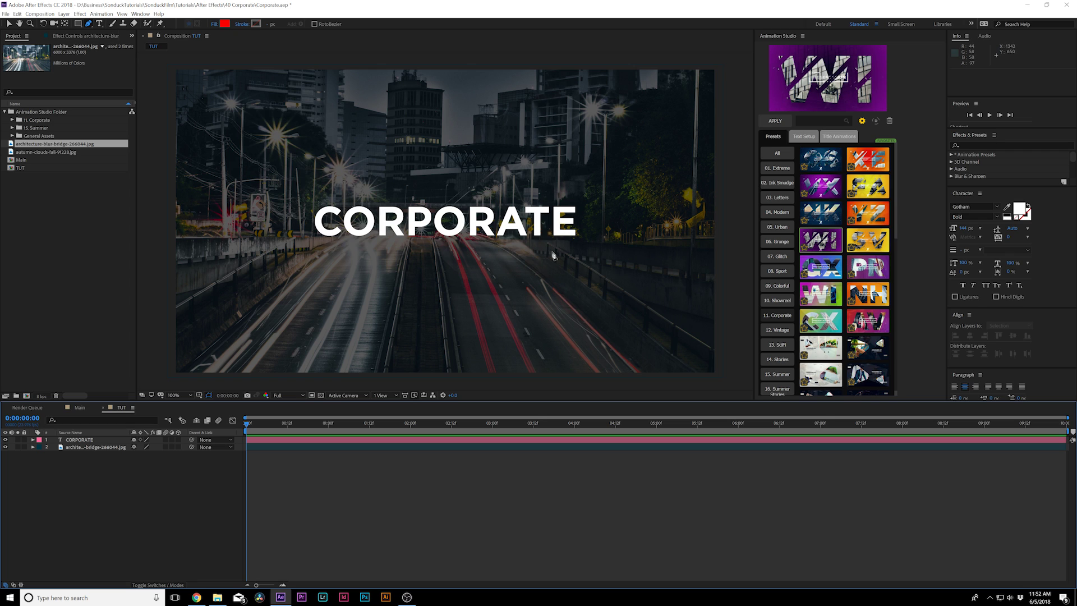
- Draw a rectangle with no fill and a solid white stroke closely around the CORPORATE text
click(78, 25)
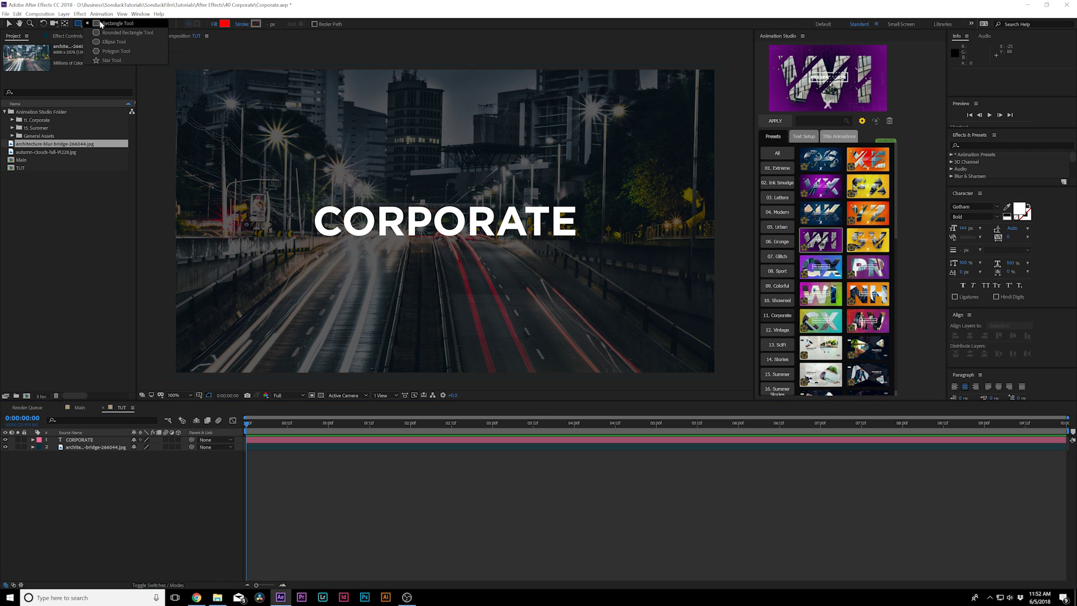
click(214, 26)
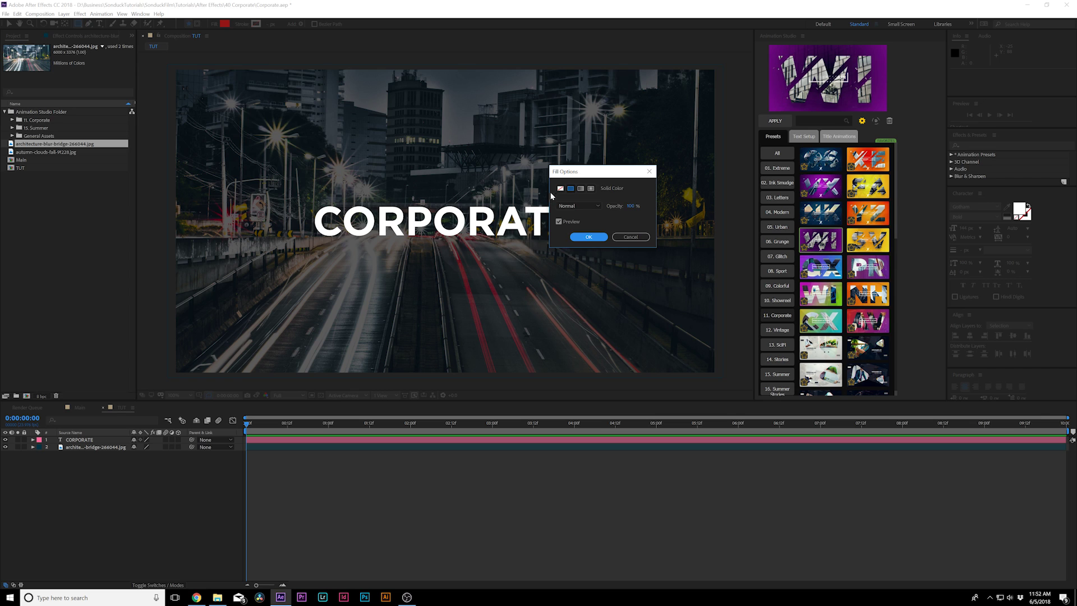
click(587, 237)
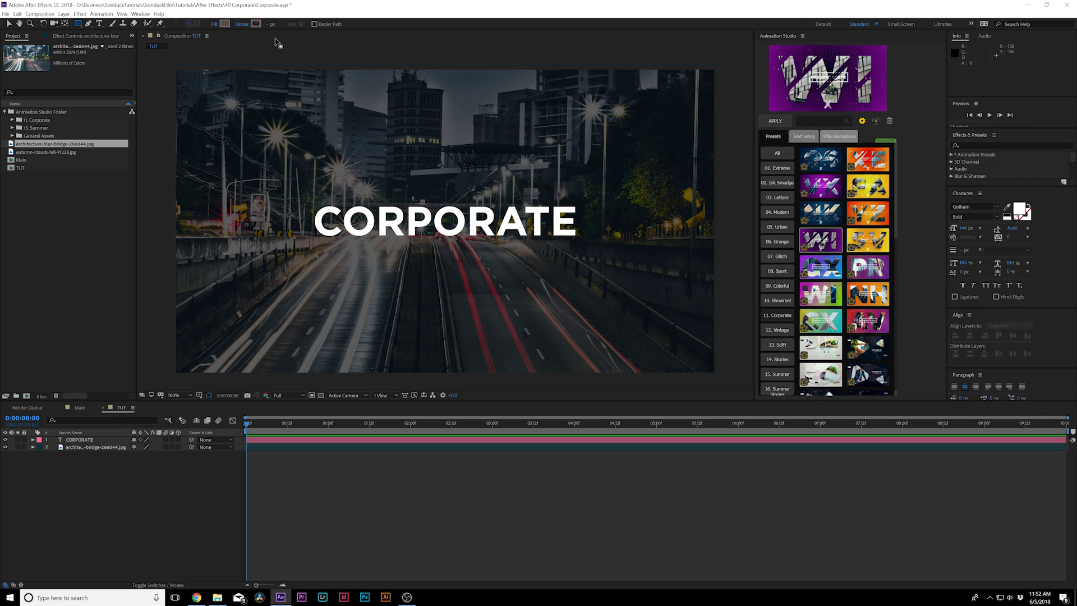
click(242, 25)
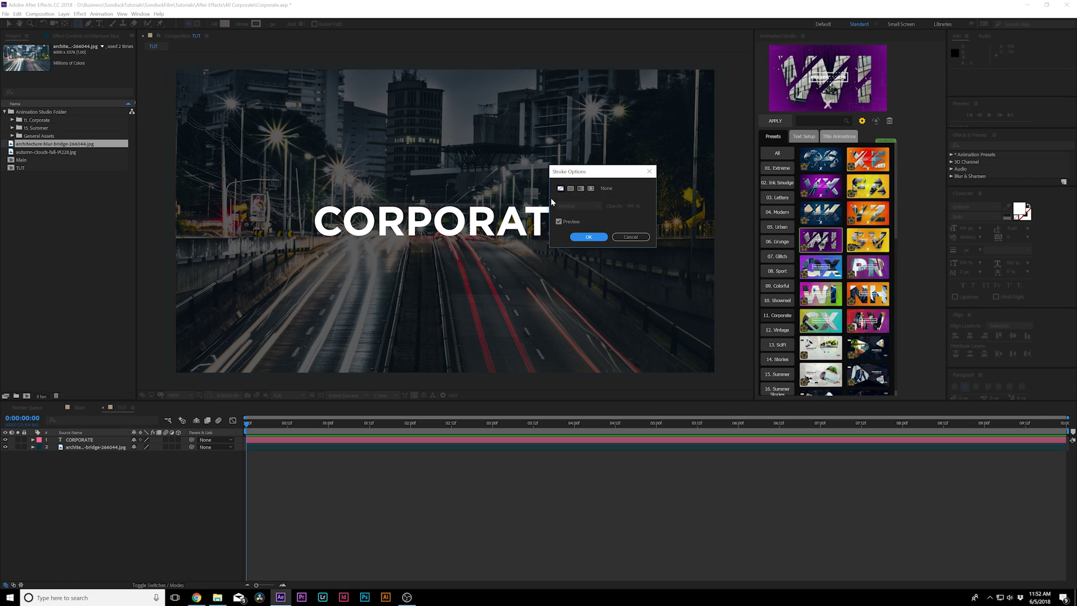
click(589, 237)
mouse_move(307, 202)
mouse_down()
mouse_move(337, 218)
mouse_move(585, 242)
mouse_up()
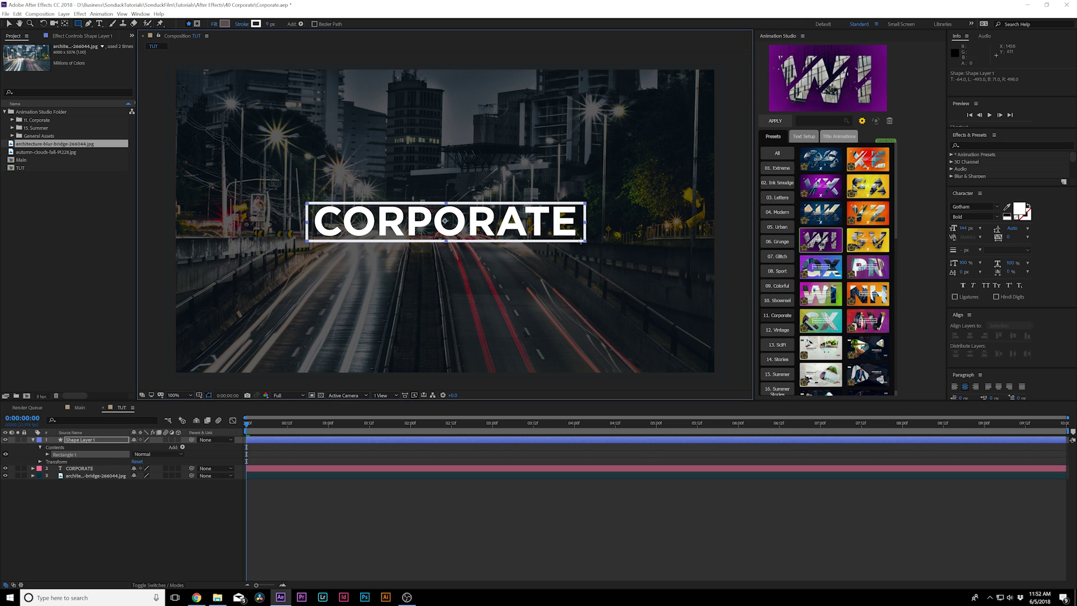
- Centre the rectangle shape layer horizontally and vertically in the composition
click(970, 335)
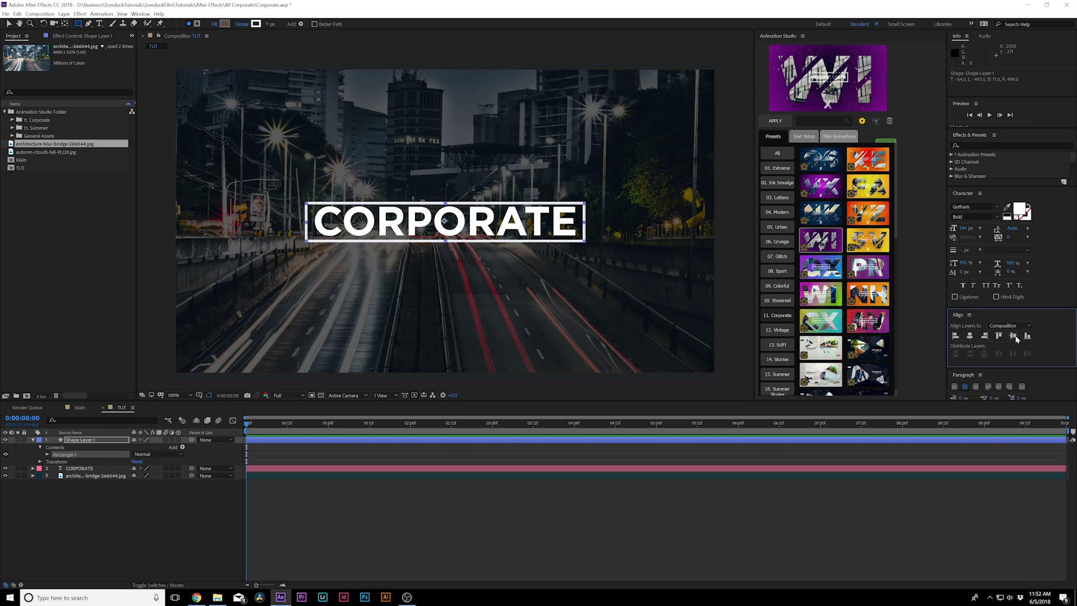
click(1012, 335)
click(9, 24)
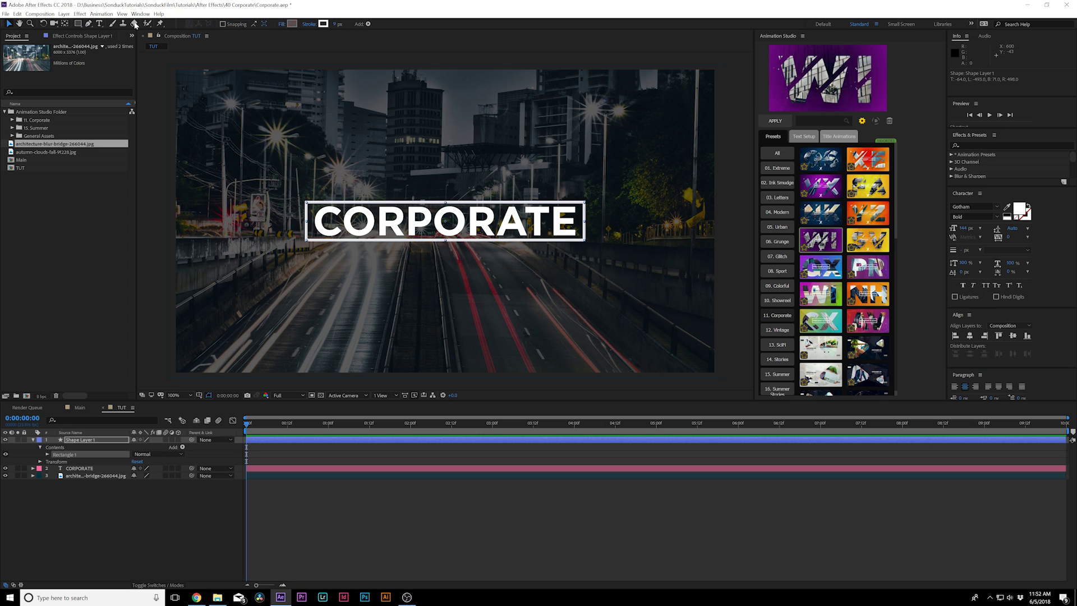
click(73, 440)
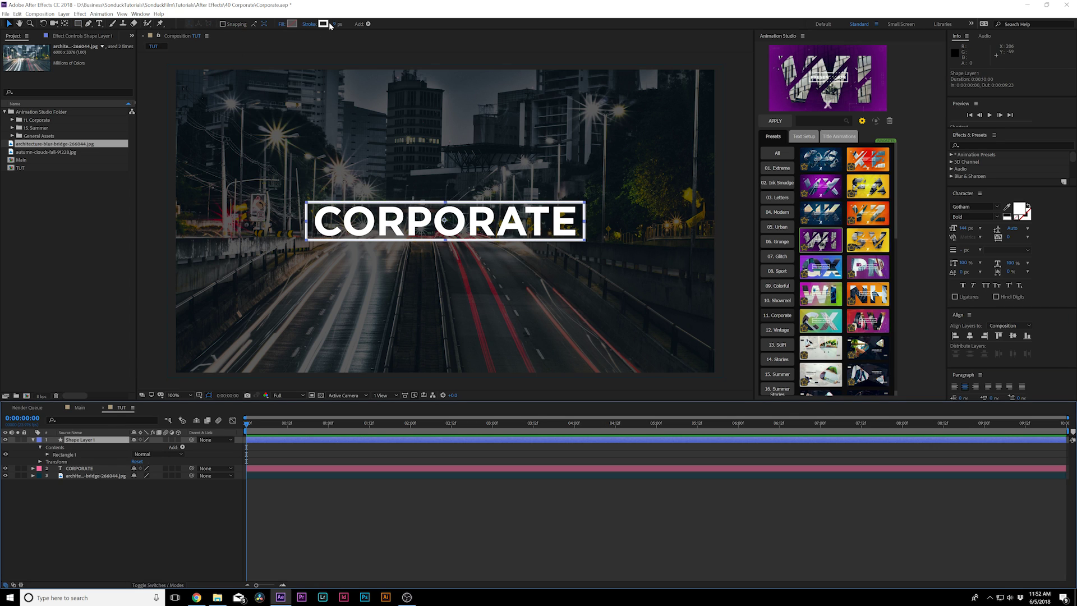
click(159, 498)
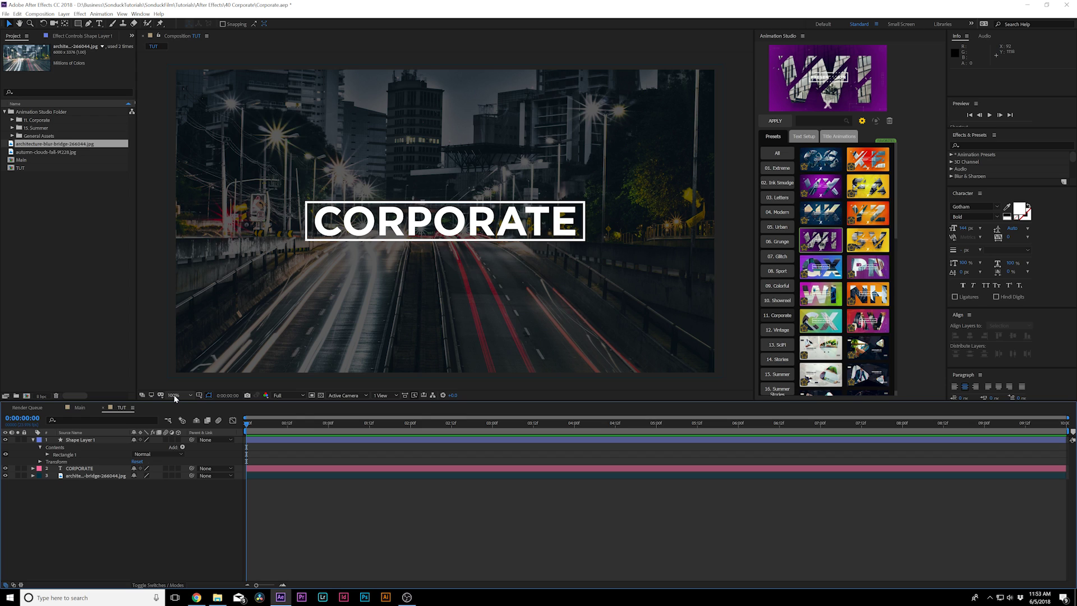
- Rename the rectangle's shape layer to Box
click(33, 440)
click(66, 442)
key(Return)
text(Box)
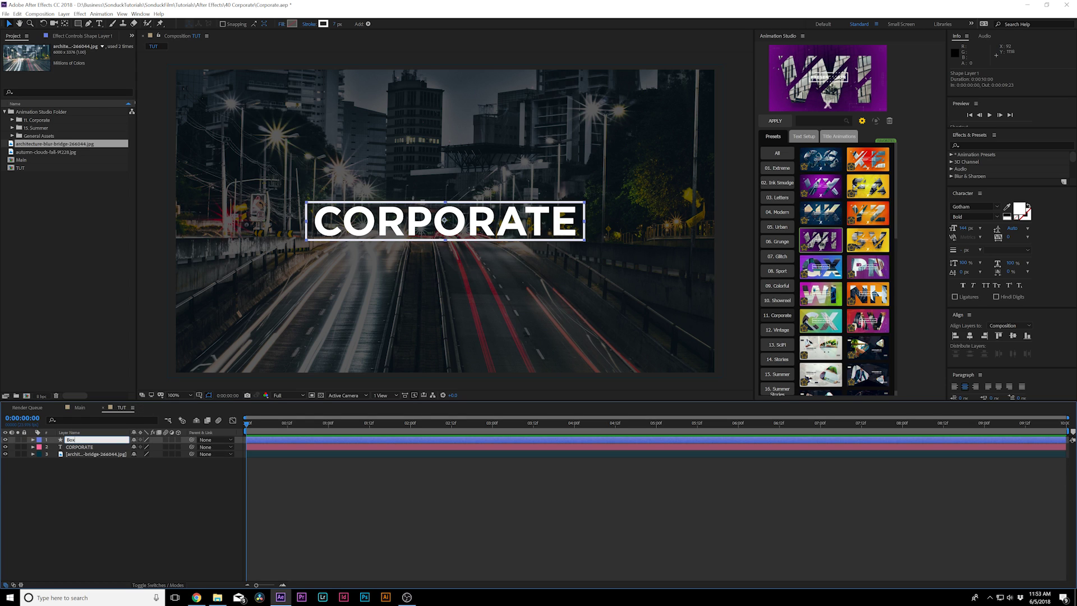
key(Return)
- Add a Trim Paths operator to the contents of the Box layer
click(34, 439)
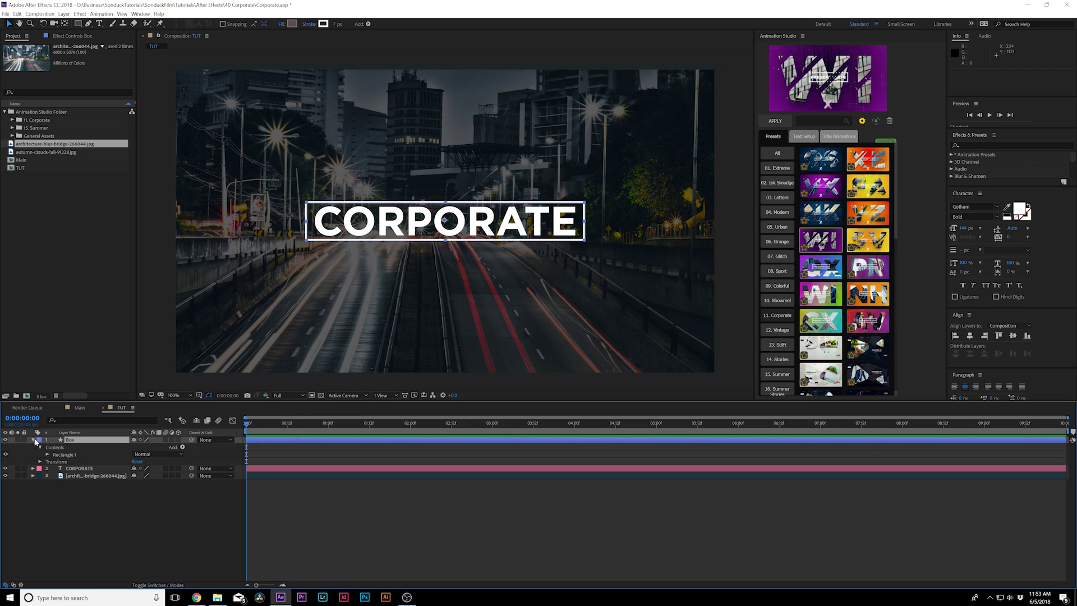
click(182, 447)
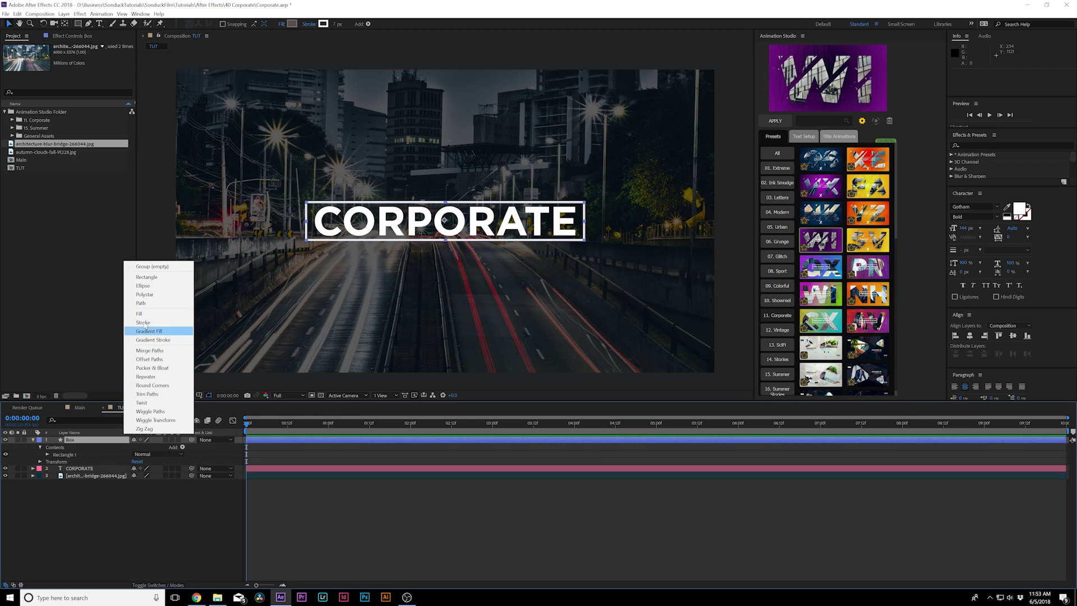
click(148, 395)
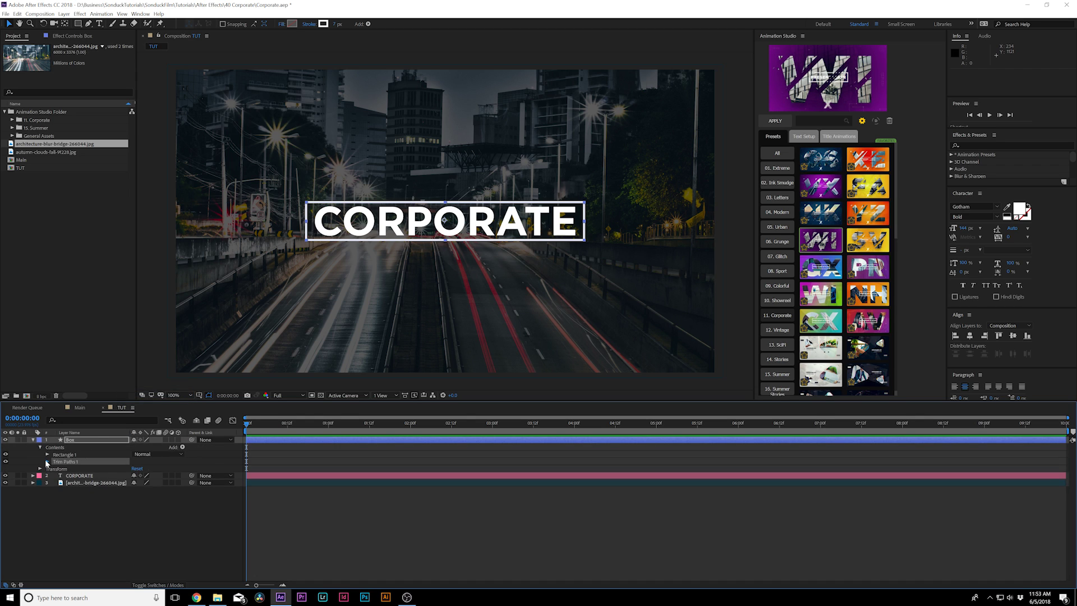
- Keyframe the Box's Trim Paths Start from 100% at 0 seconds to 0% at 1 second
click(47, 462)
click(61, 469)
drag(136, 469, 160, 470)
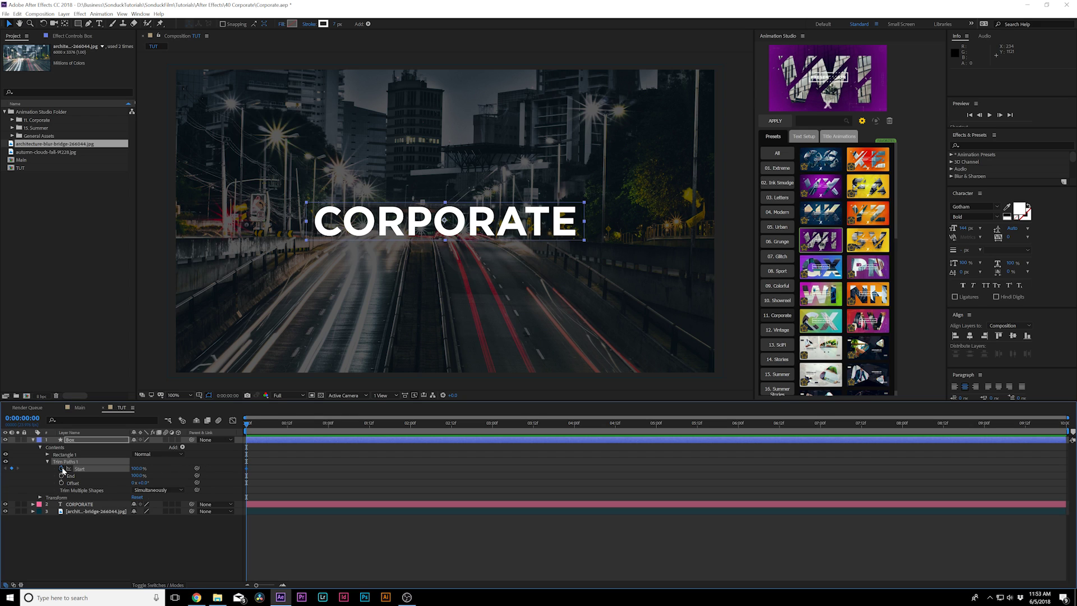
drag(273, 424, 328, 424)
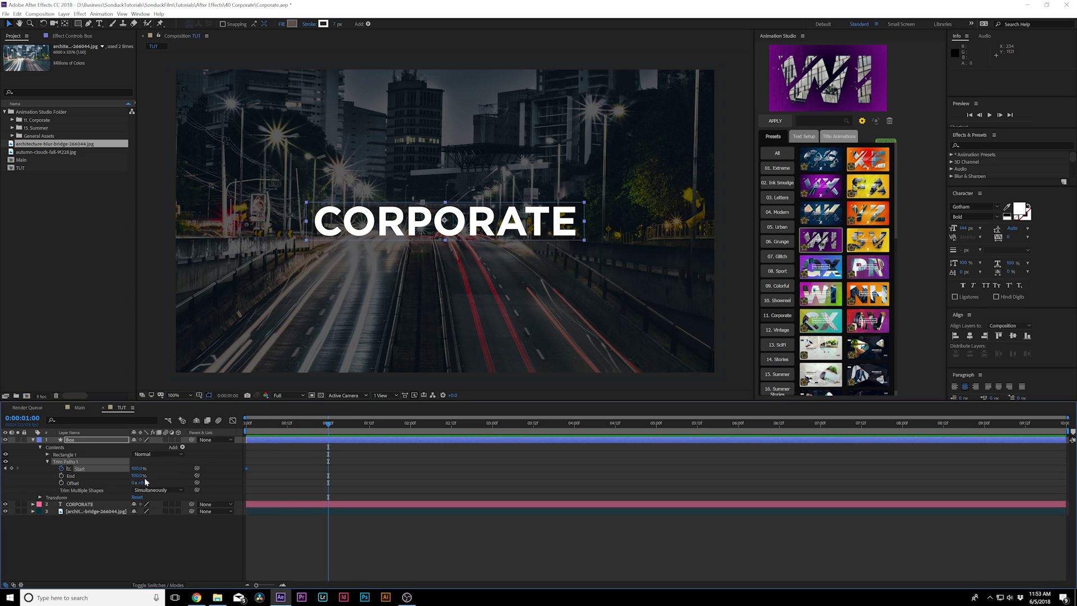
drag(136, 469, 70, 469)
- Keyframe the Box's Trim Paths Offset from 0° at 0 seconds to -137° at 1 second and preview the animation
mouse_move(259, 424)
mouse_down()
mouse_move(243, 429)
mouse_move(328, 435)
mouse_up()
click(61, 482)
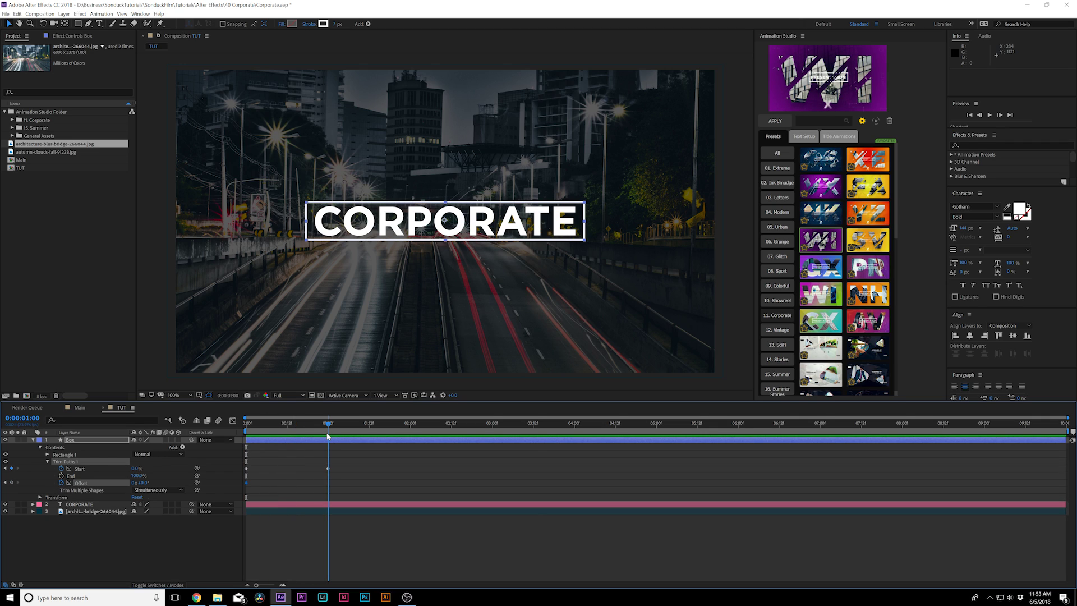
drag(140, 483, 151, 483)
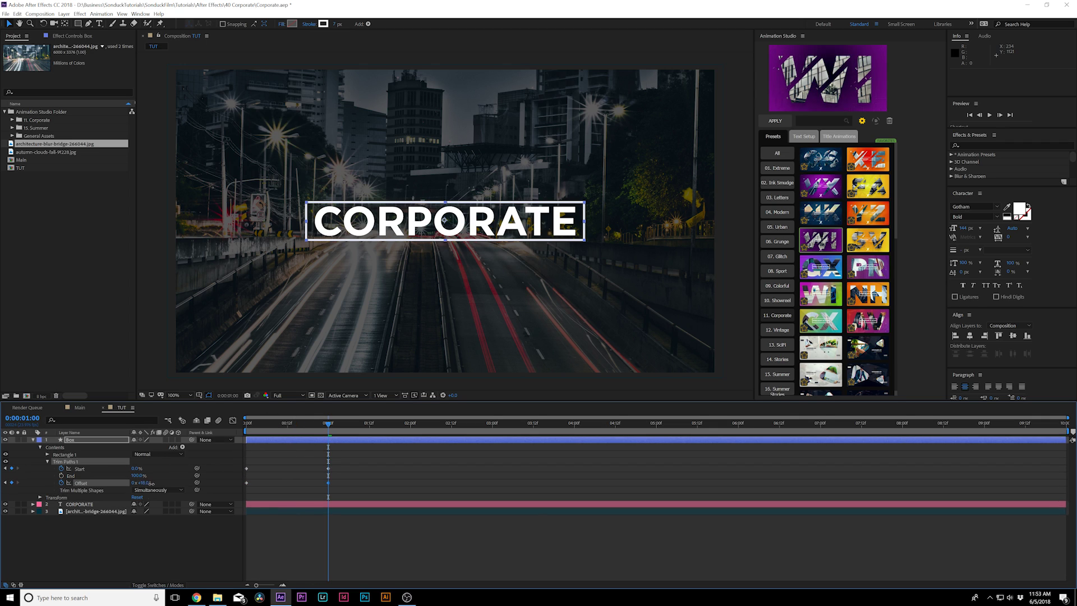
mouse_move(328, 425)
mouse_down()
mouse_move(253, 430)
mouse_move(328, 433)
mouse_up()
drag(161, 484, 90, 484)
mouse_move(255, 429)
mouse_down()
mouse_move(328, 434)
mouse_move(247, 435)
mouse_up()
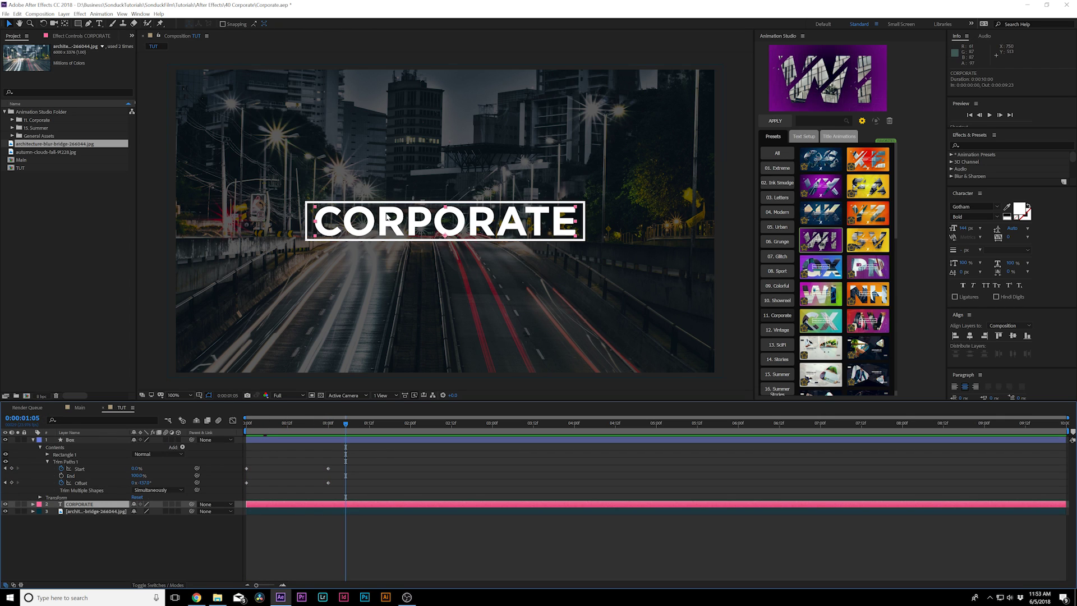
- Add an Opacity text animator to the CORPORATE layer and set its opacity to 0%
click(33, 504)
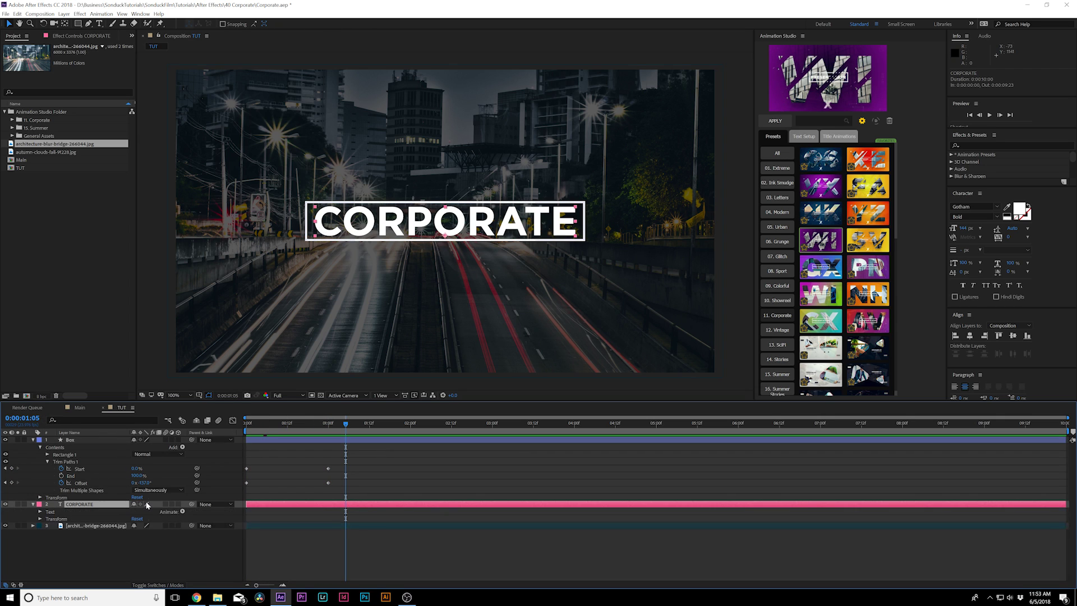
click(245, 424)
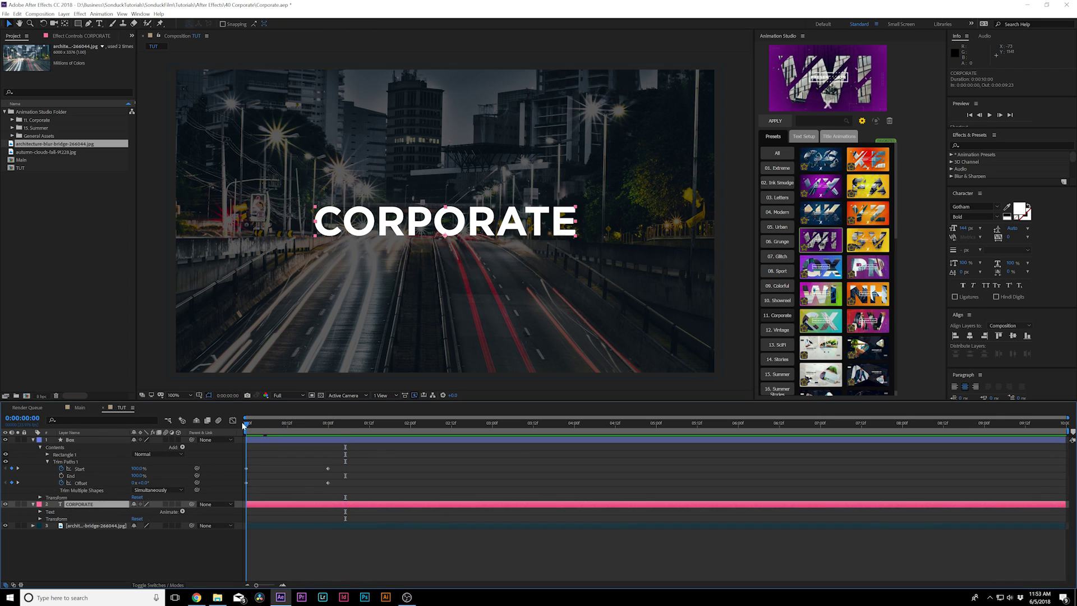
click(182, 512)
click(206, 410)
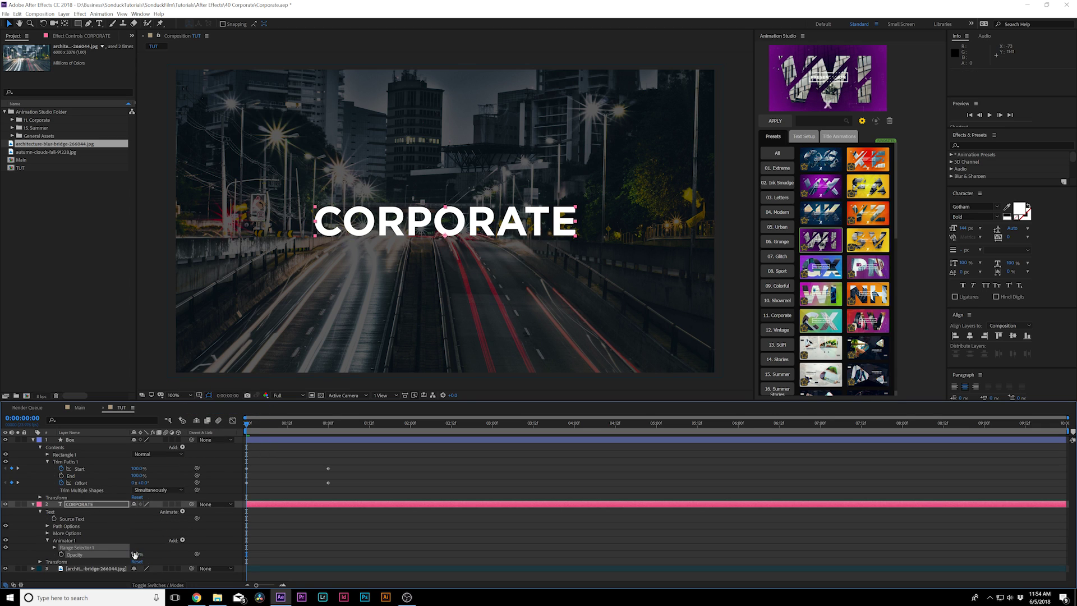
drag(135, 554, 53, 550)
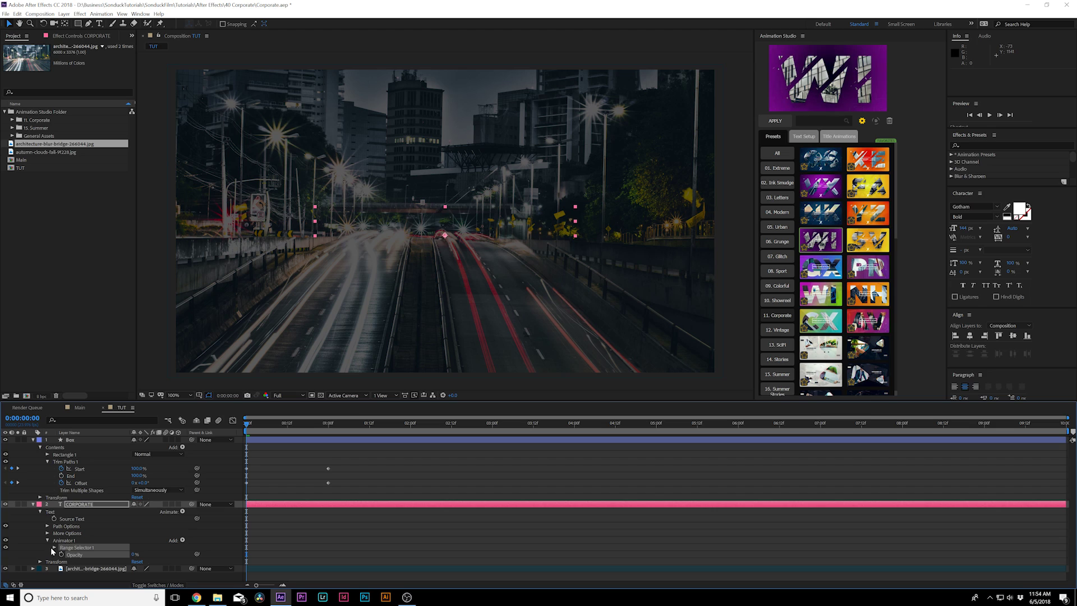
- Keyframe the text animator's Range Selector Start from 0% at 0 seconds to 100% at 1 second, and collapse the layer properties
click(55, 547)
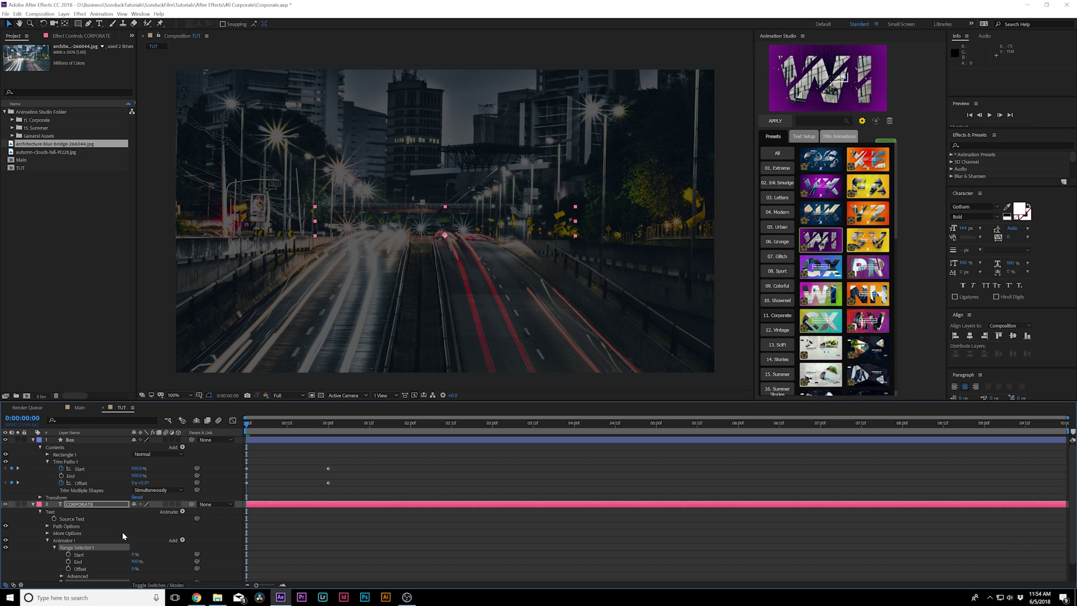
click(68, 554)
drag(249, 425, 328, 431)
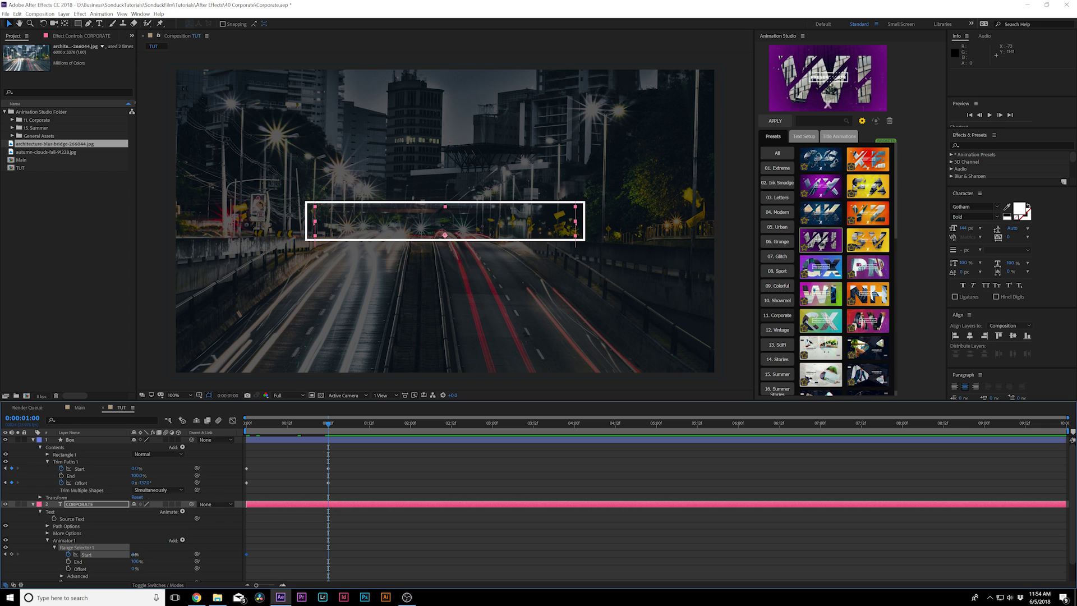
key(space)
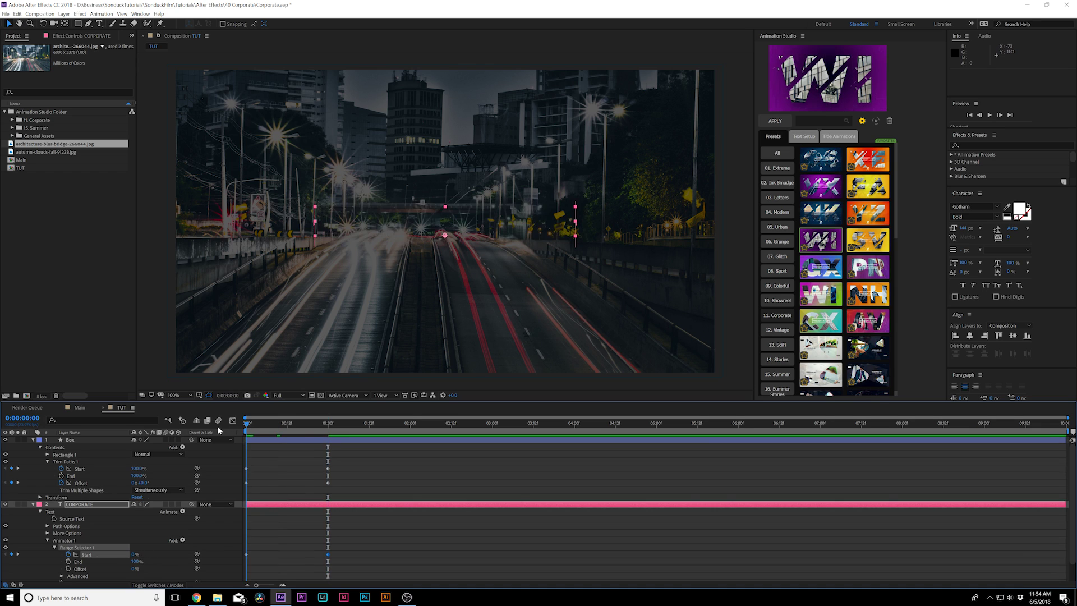
drag(247, 432, 329, 427)
click(379, 461)
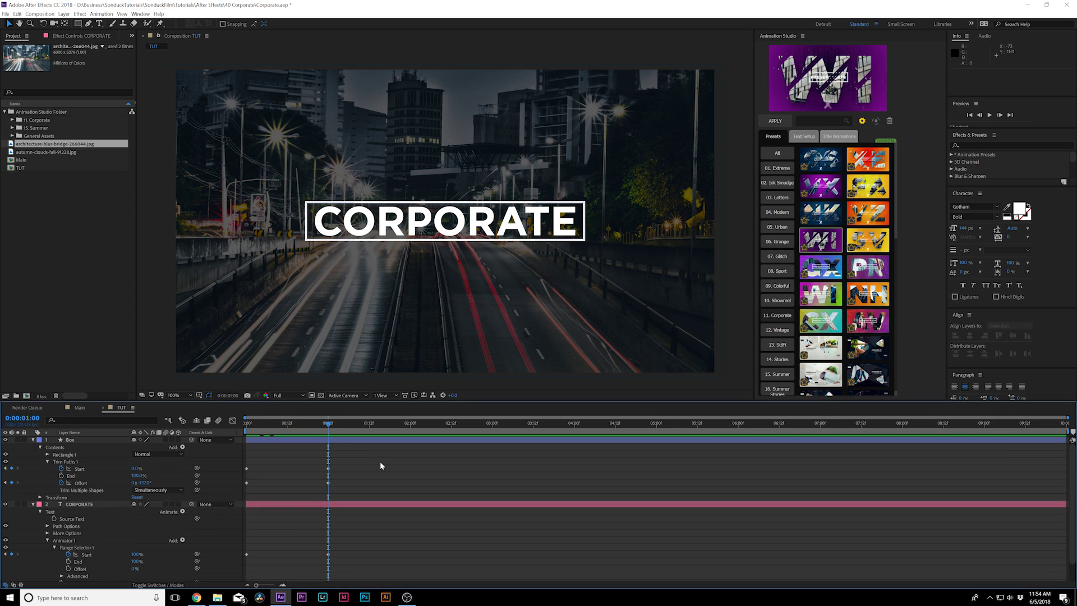
key(u)
key(u)
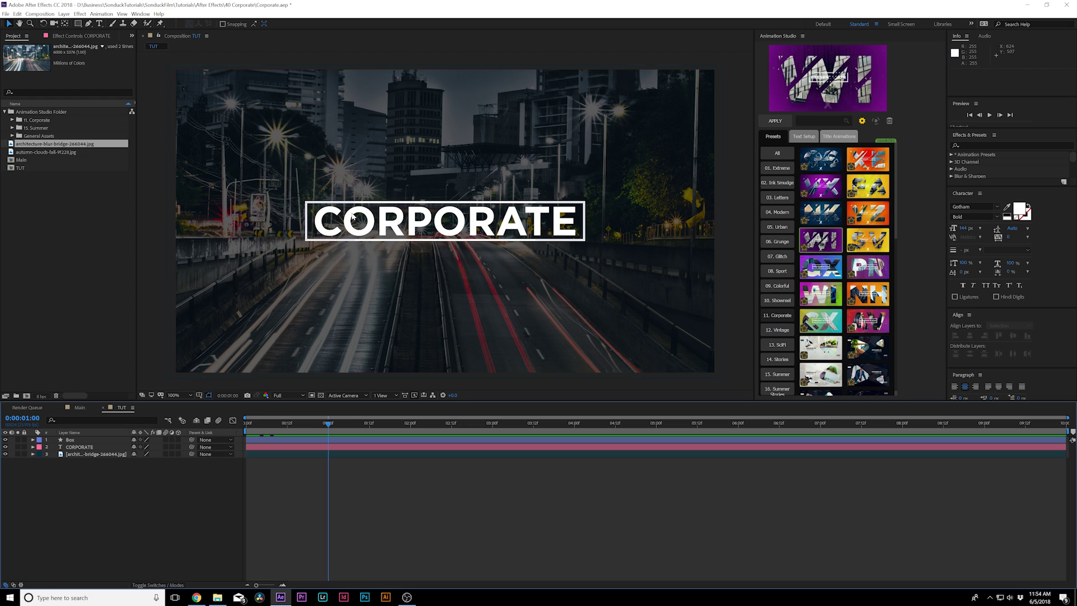
- Create a new composition-sized solid layer named BG
drag(328, 424, 383, 431)
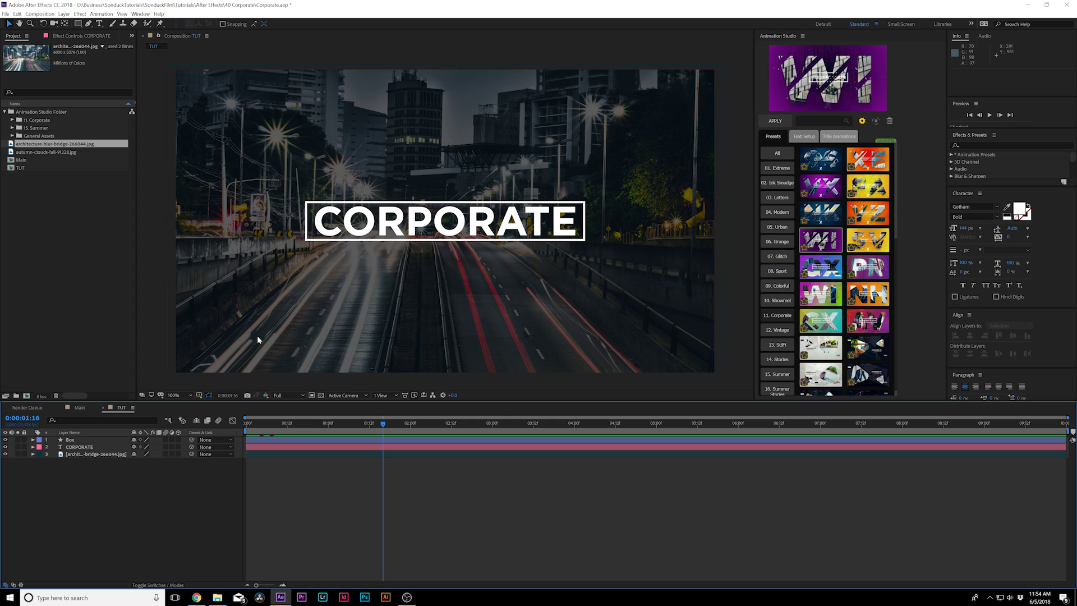
click(64, 14)
mouse_move(90, 23)
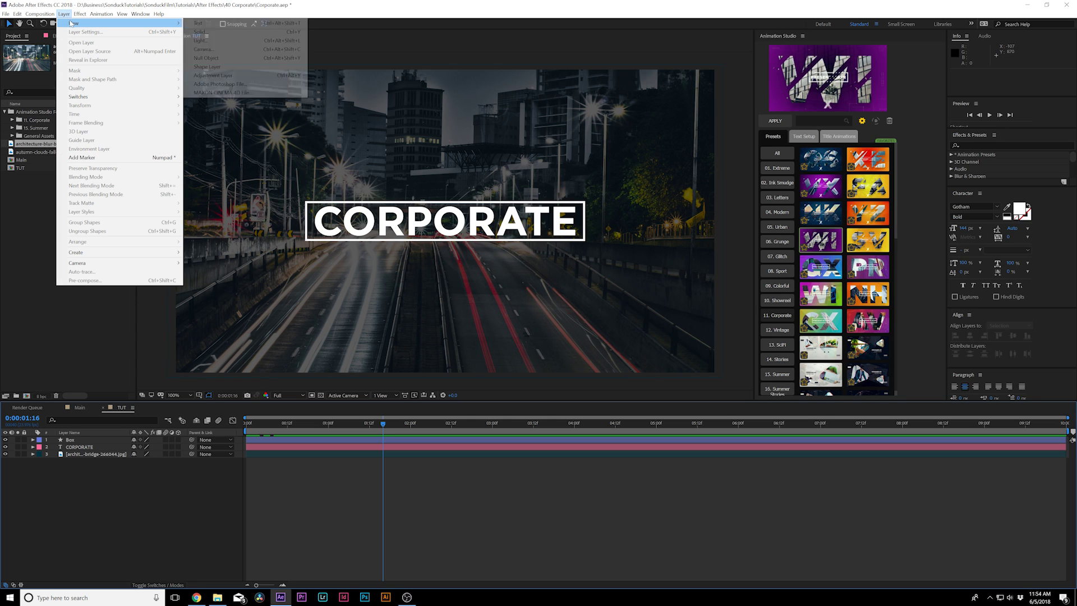
click(218, 32)
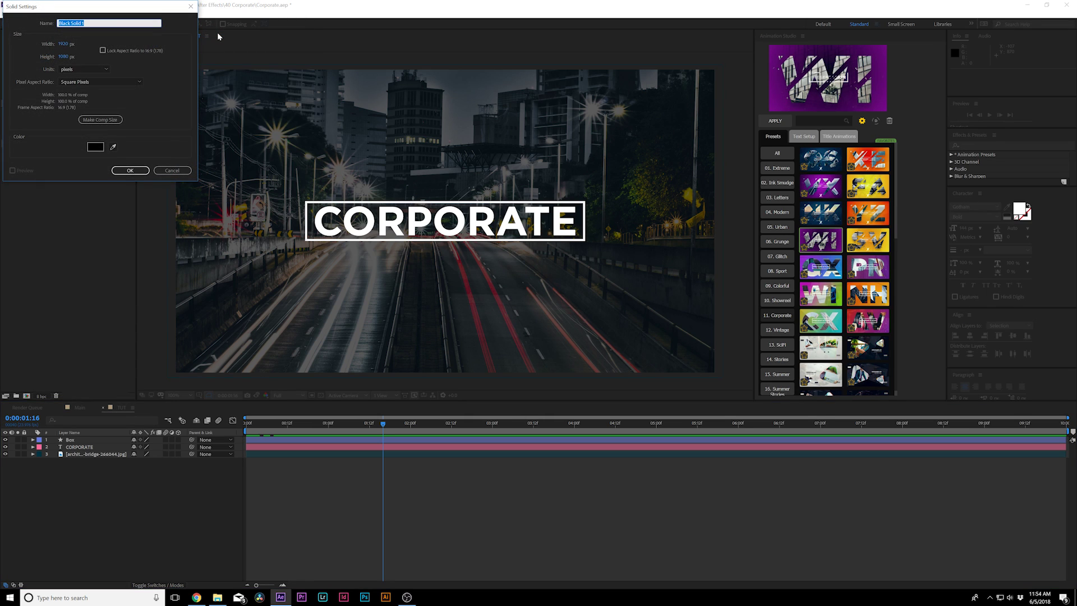
text(BG)
key(Return)
- Apply the Gradient Ramp effect to the BG solid
click(80, 13)
mouse_move(113, 120)
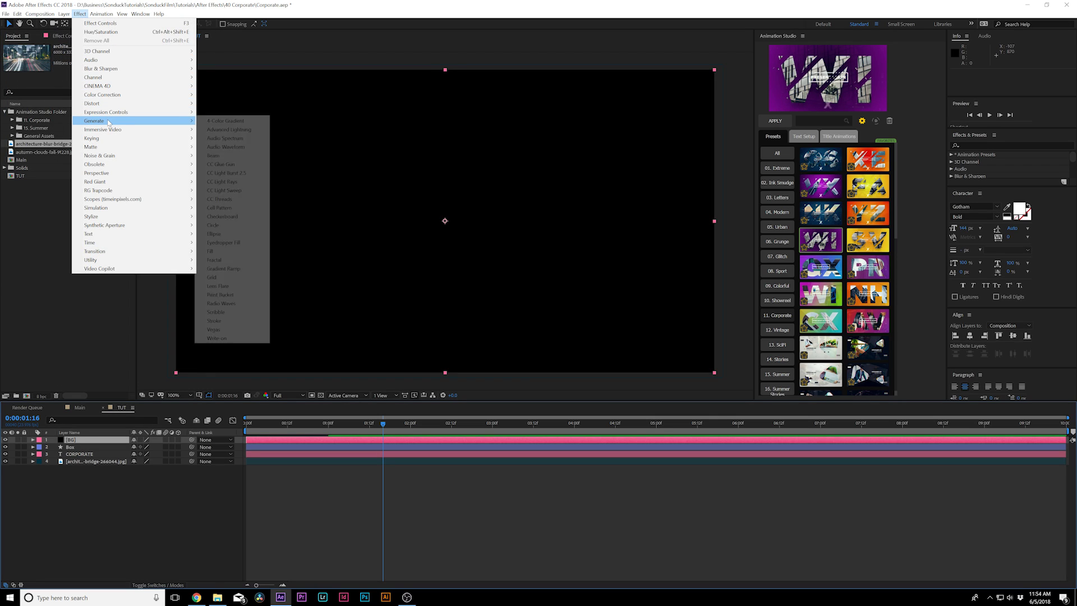
click(209, 267)
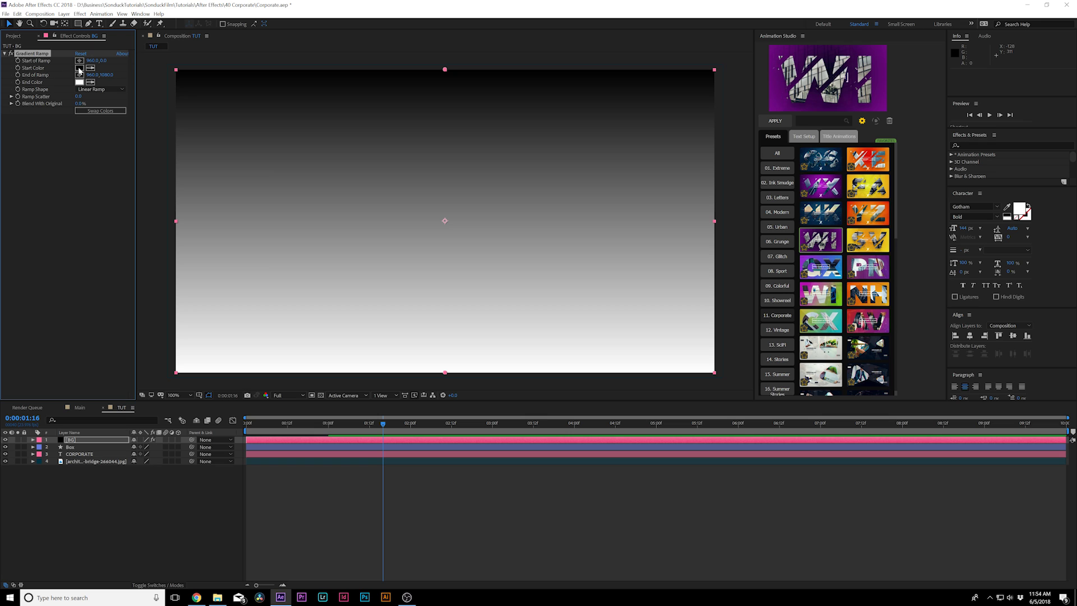
- Set the Gradient Ramp's start color to bright purple and its end color to dark magenta
click(79, 68)
drag(243, 155, 243, 149)
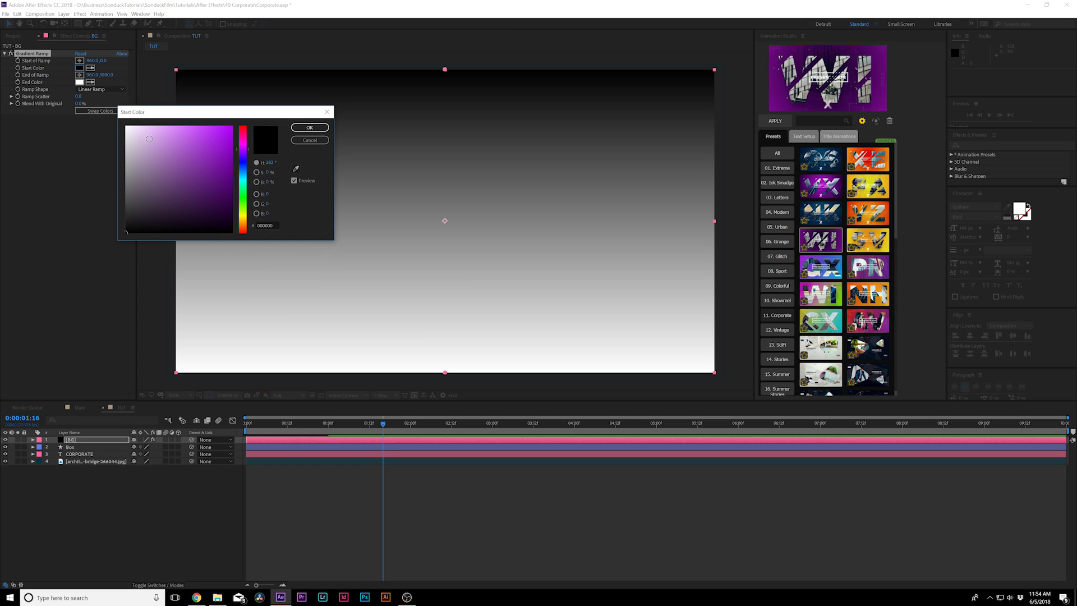
click(220, 126)
click(327, 129)
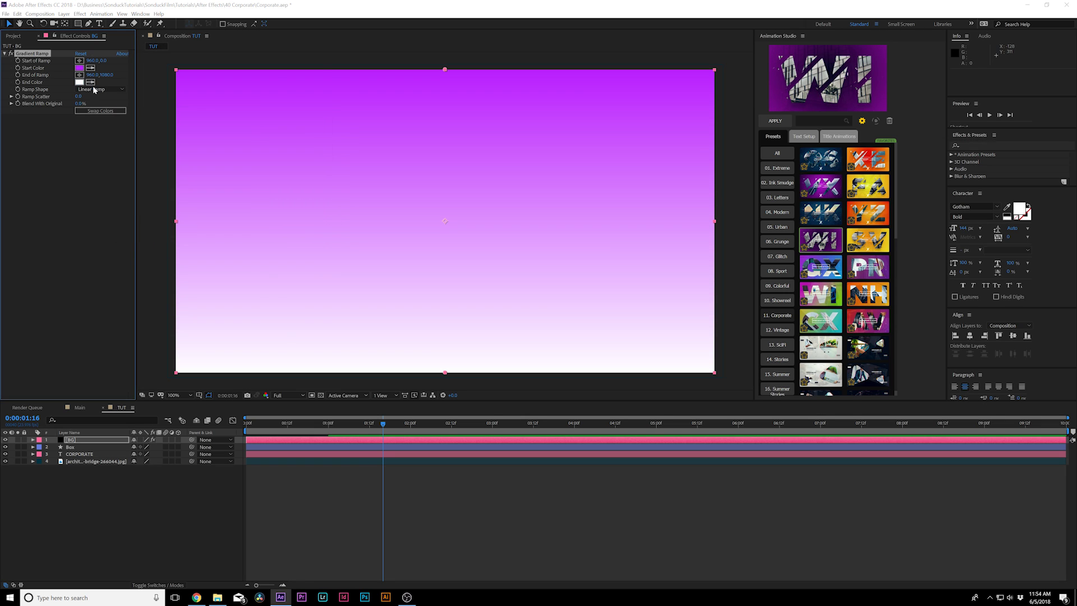
click(79, 82)
drag(244, 168, 245, 198)
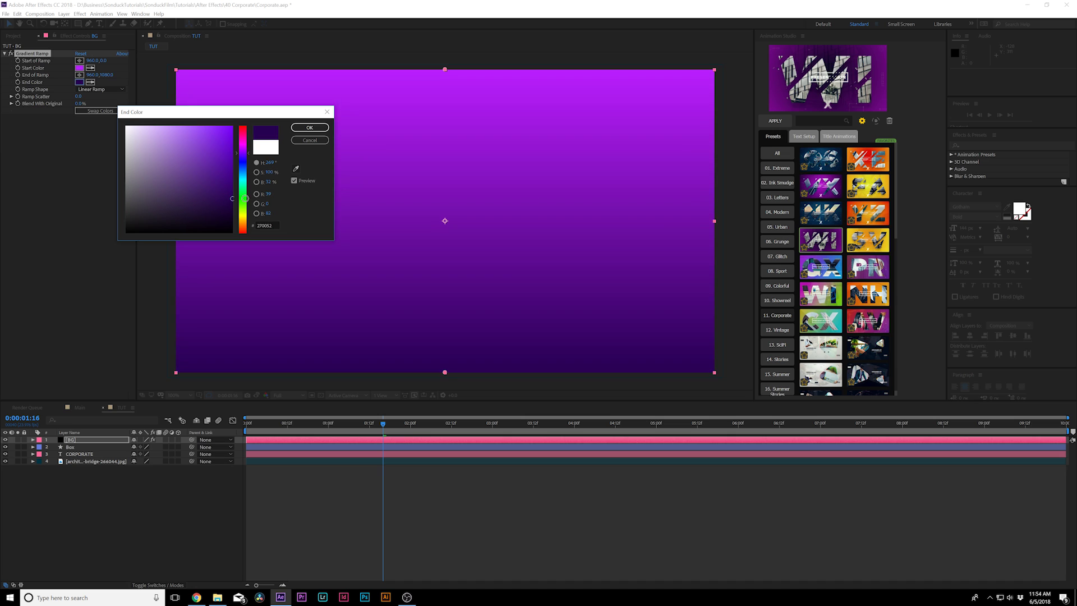
drag(244, 152, 245, 148)
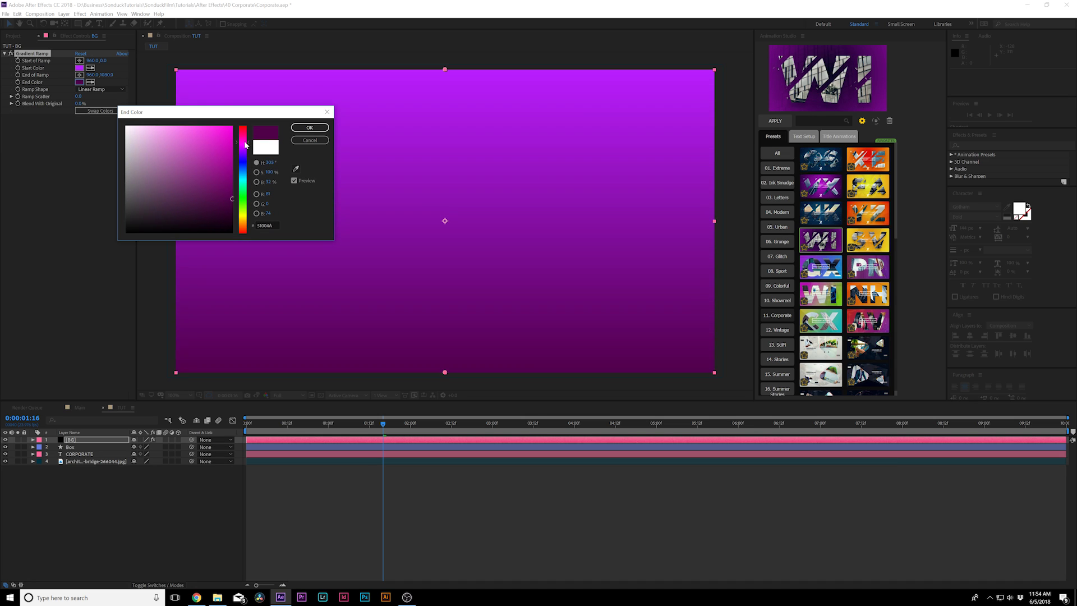
click(310, 128)
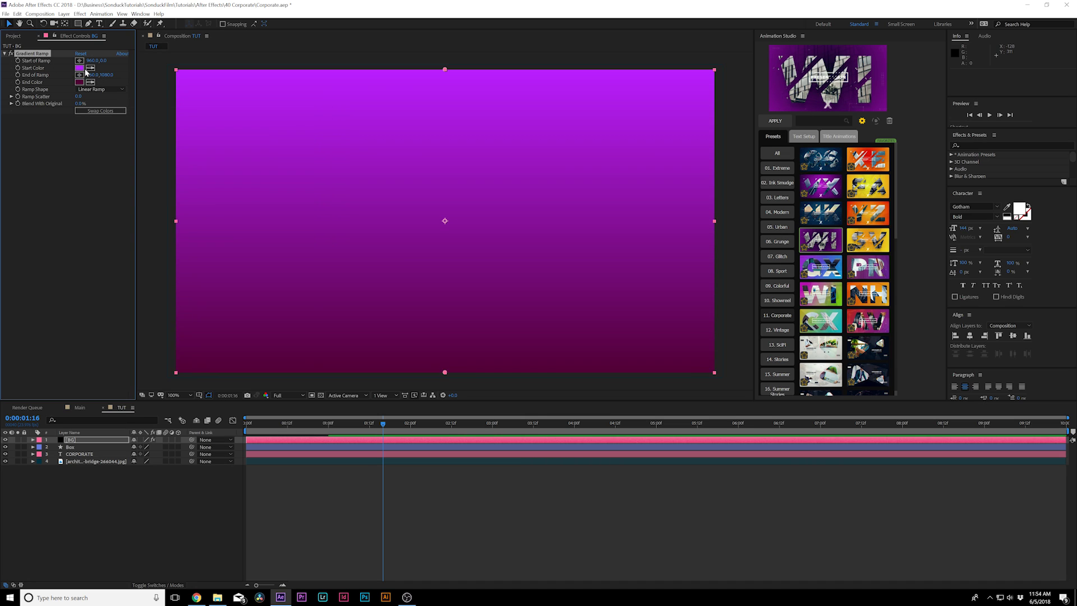
- Shift the ramp's start color to blue-violet and run the gradient diagonally from the frame's upper-left corner to 1920, 1080
click(79, 68)
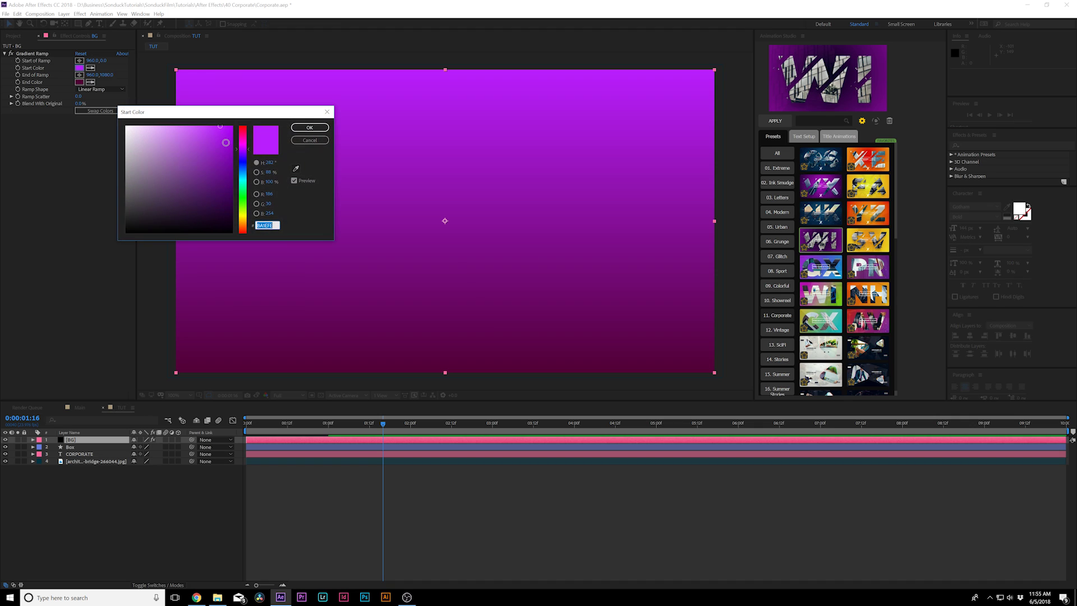
click(243, 156)
click(309, 128)
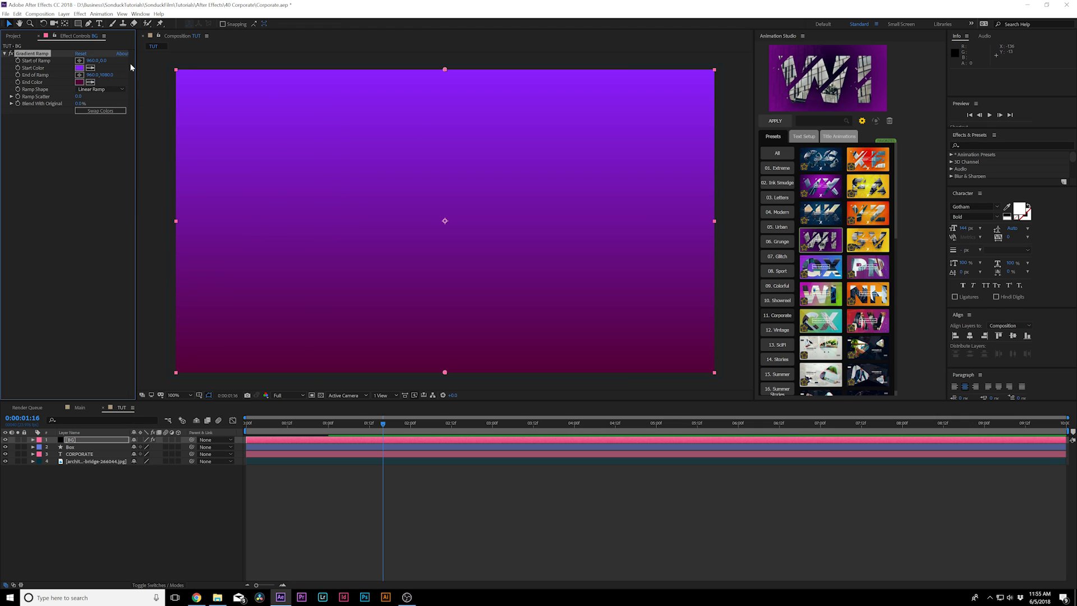
drag(72, 60, 109, 74)
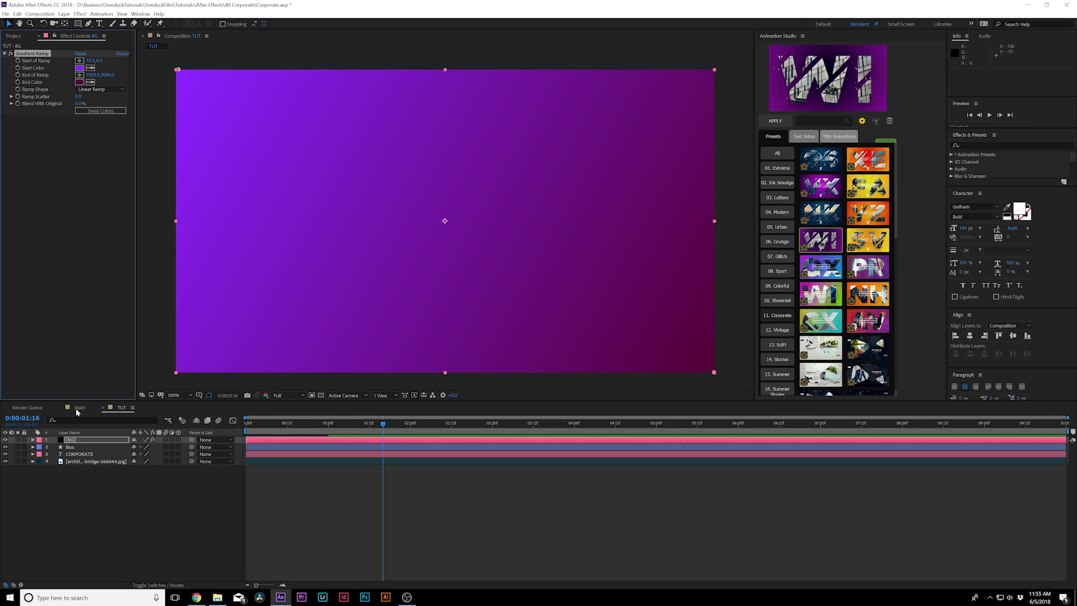
- Move the BG layer directly below the CORPORATE text layer and set its blending mode to Overlay
drag(84, 440, 57, 458)
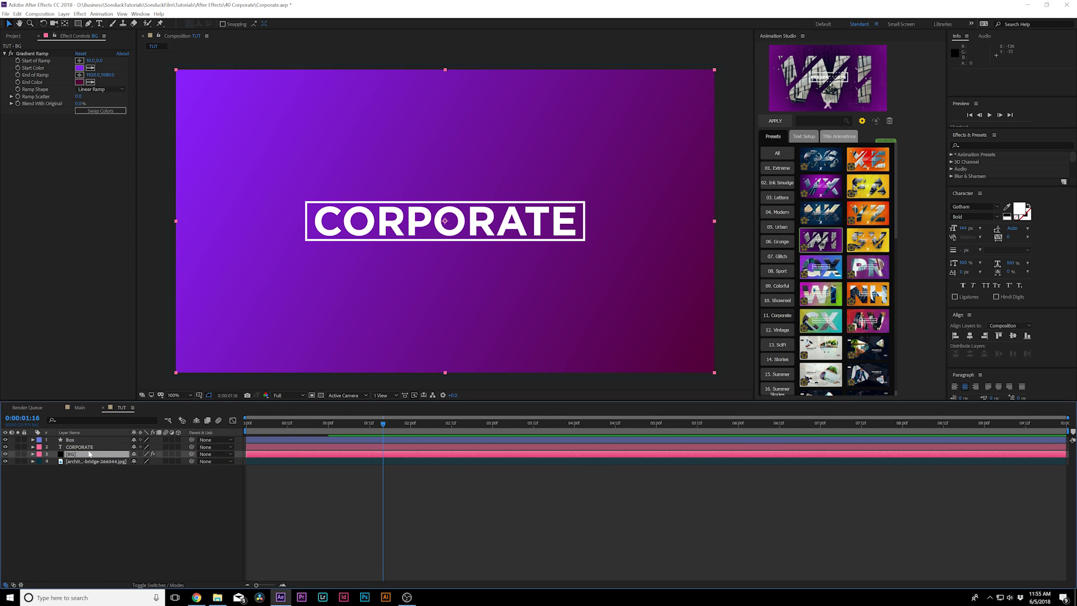
click(157, 585)
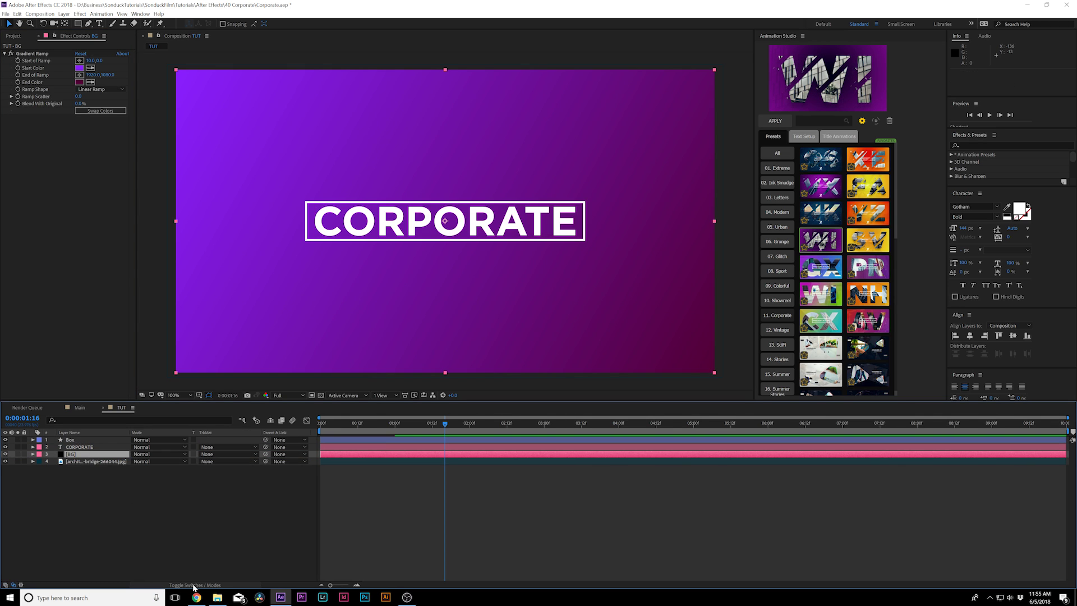
click(154, 453)
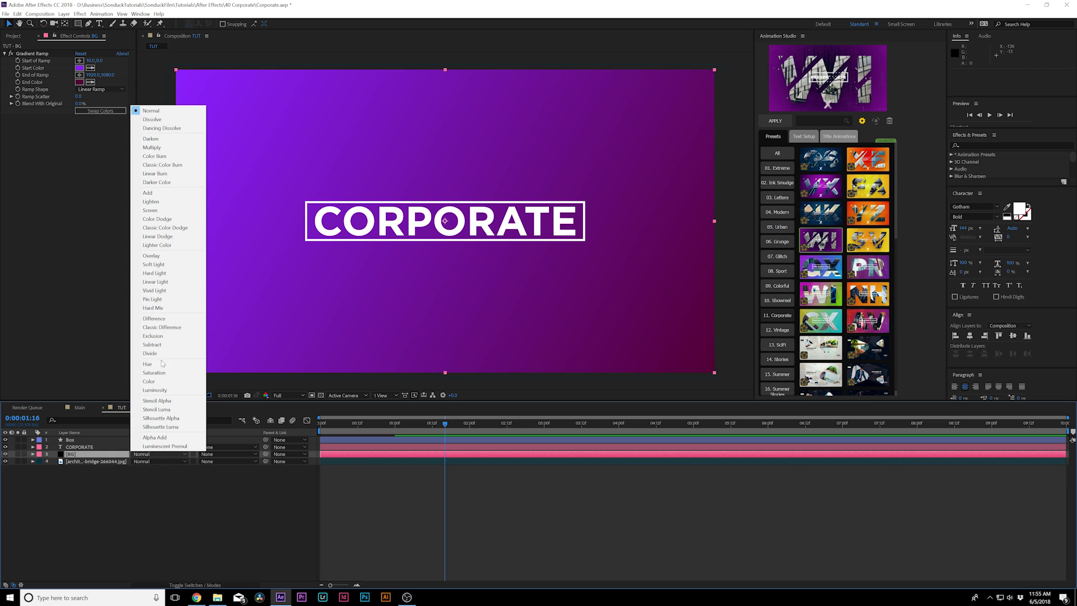
click(151, 256)
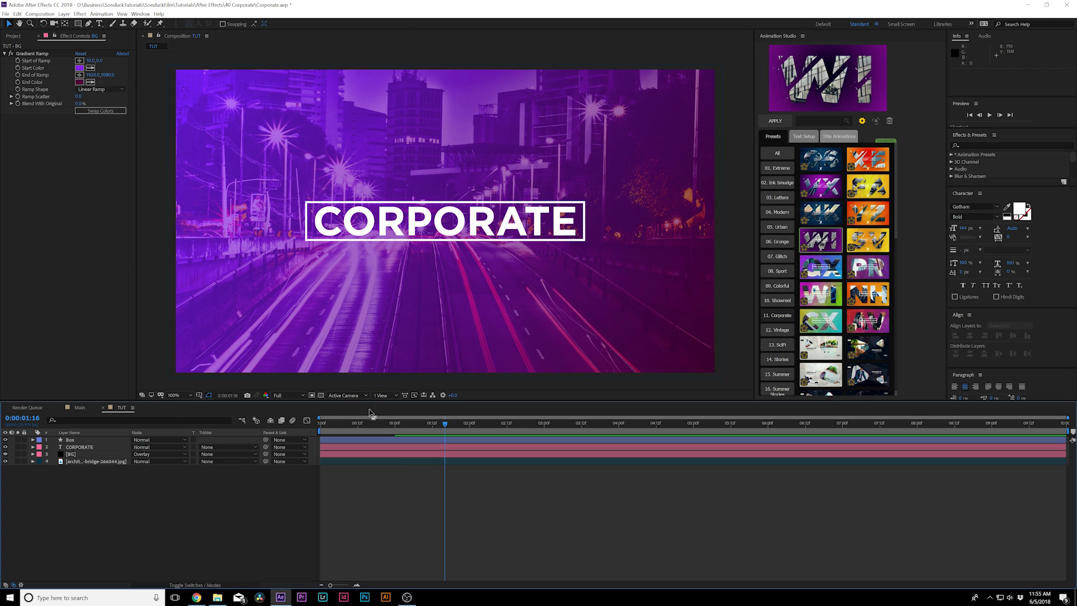
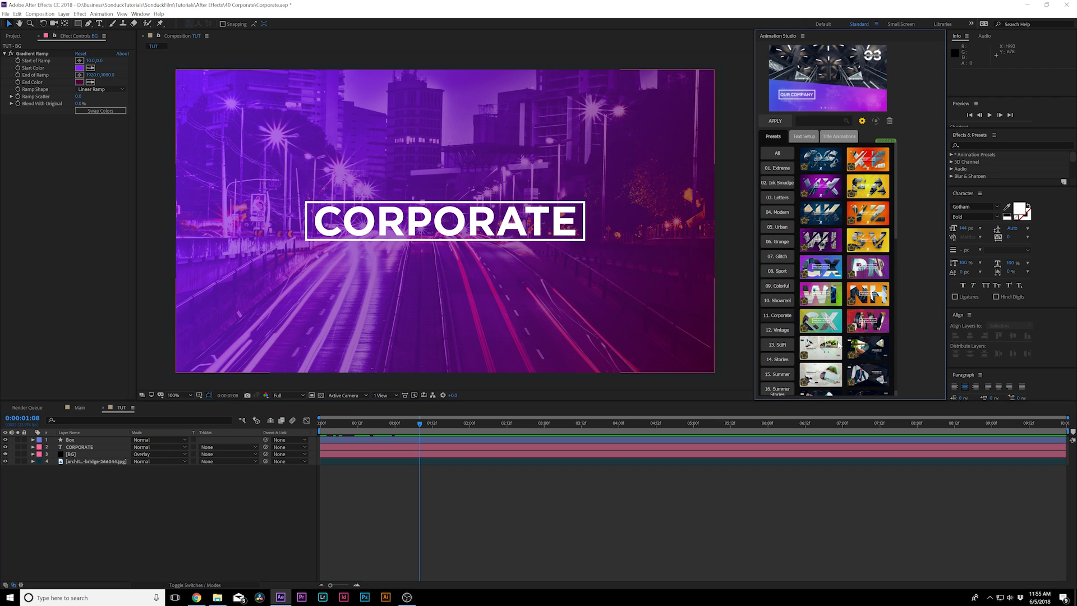
- Preview the purple letter-style and orange staircase presentation presets in the Animation Studio preset library
click(820, 186)
scroll(836, 349, down, 10)
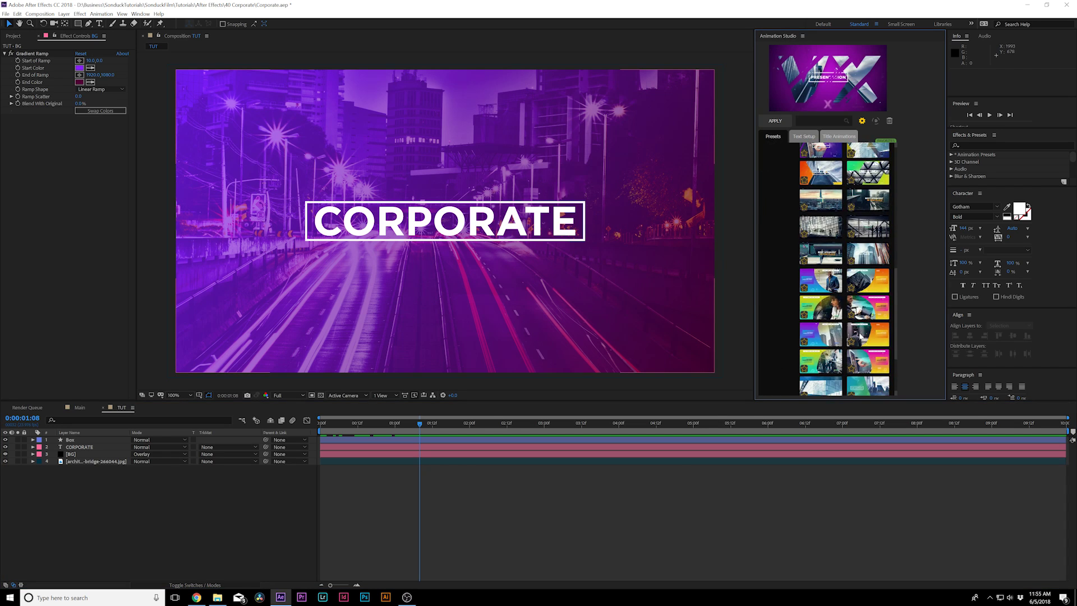
click(811, 182)
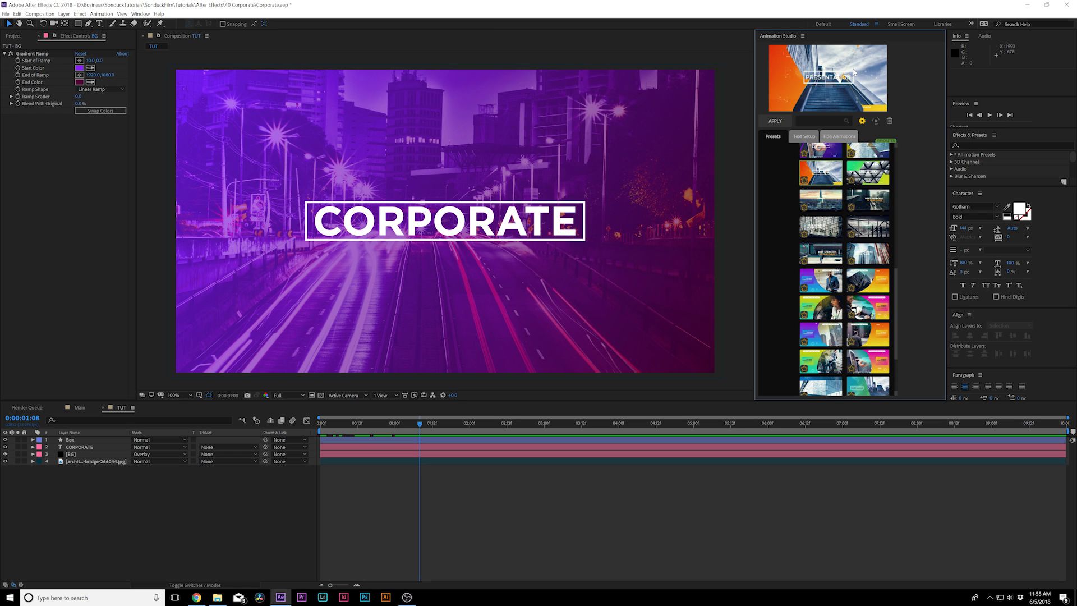
scroll(793, 309, up, 6)
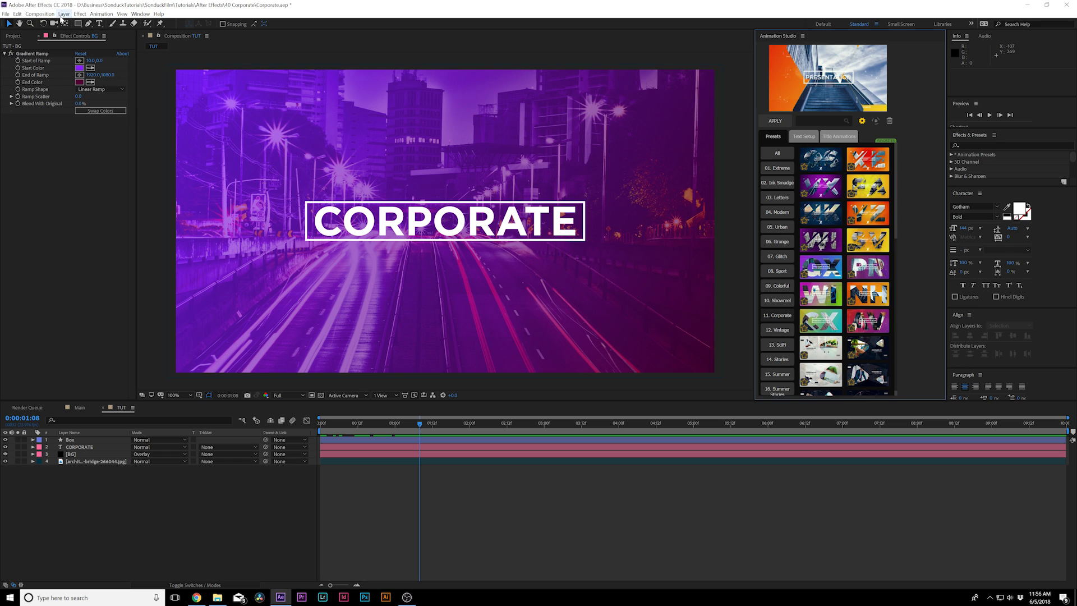
- Set up the Polygon tool with a solid grey fill and no stroke
drag(78, 23, 107, 51)
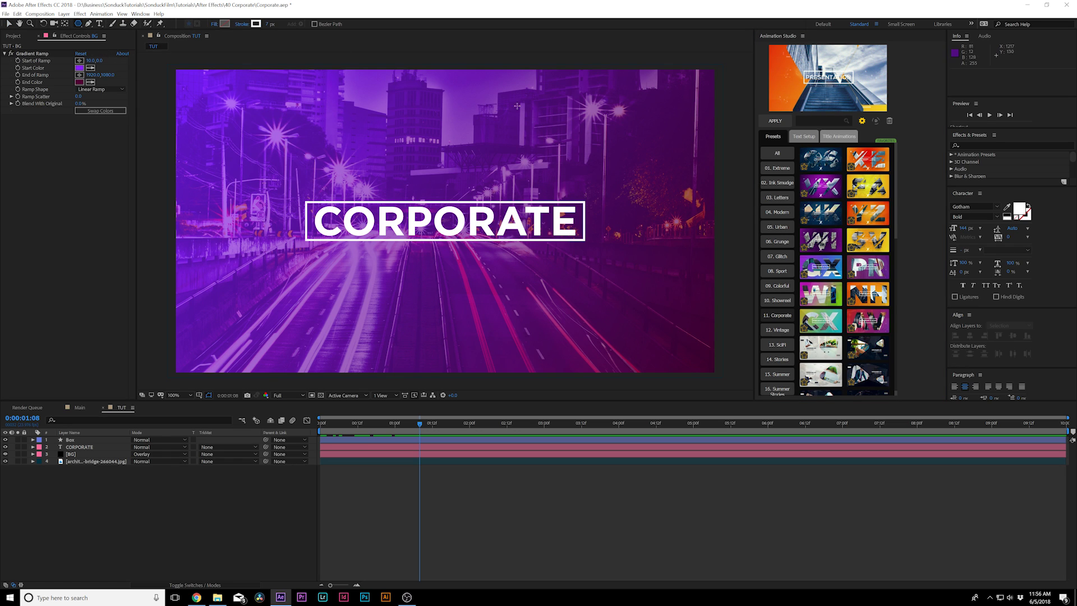
click(214, 24)
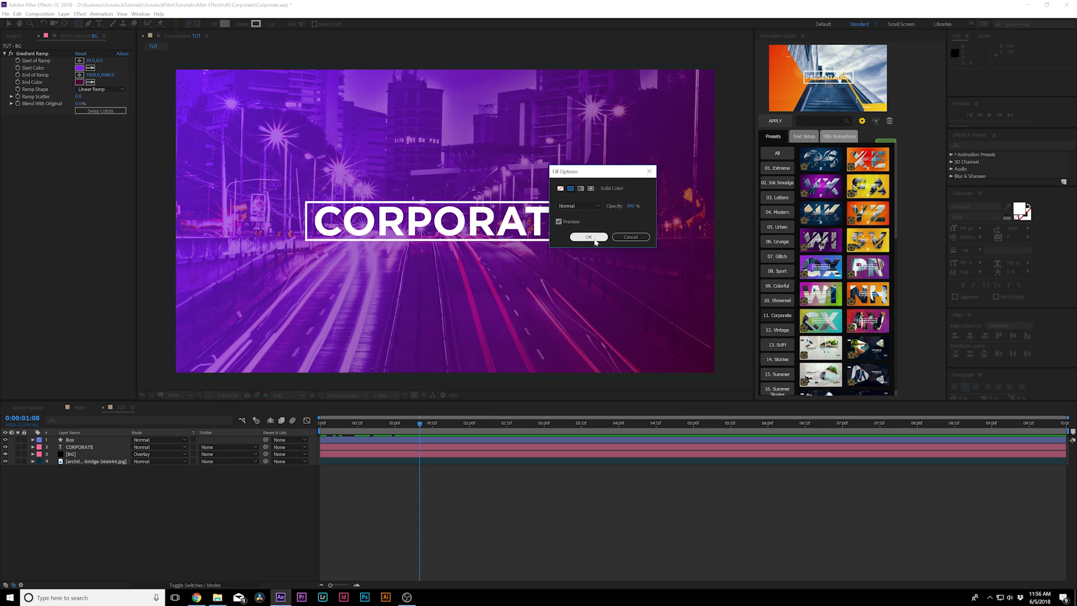
click(595, 241)
click(241, 25)
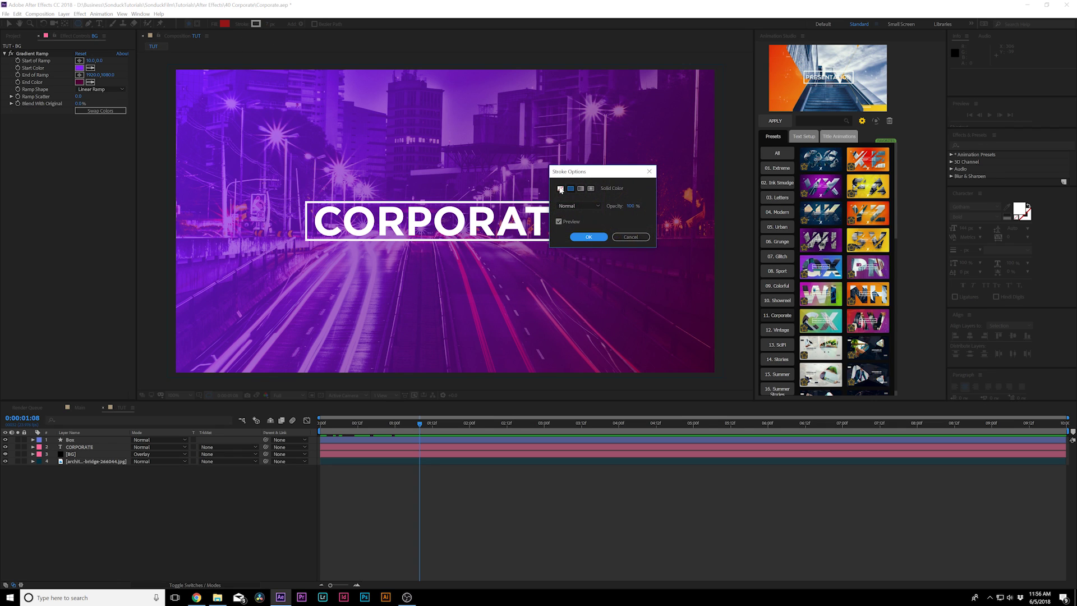
click(559, 189)
click(587, 241)
click(225, 23)
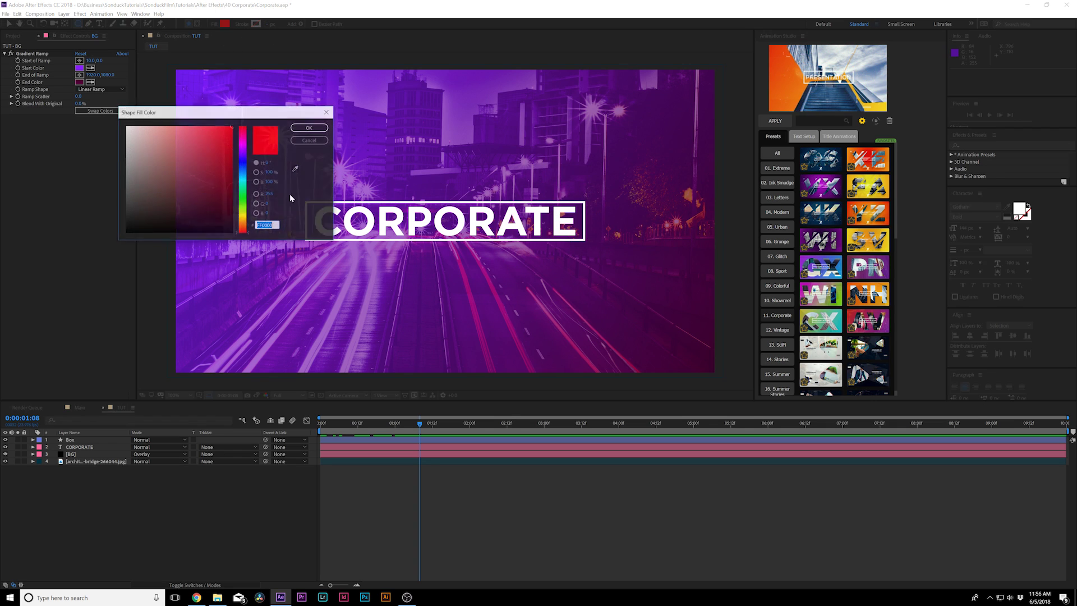
click(300, 128)
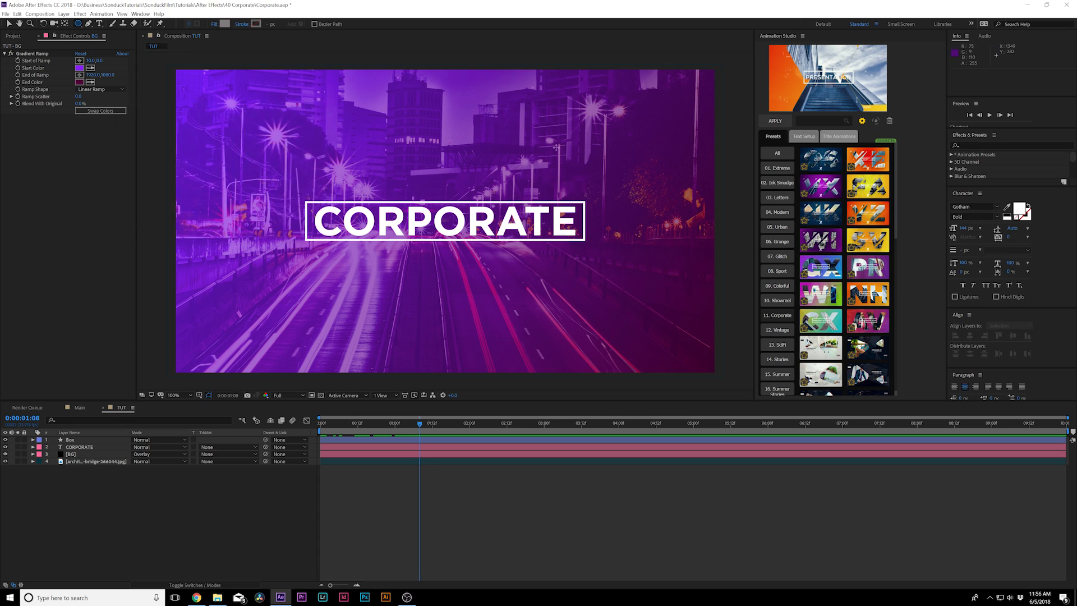
- Draw a large grey pentagon across the frame's upper edge and move it down over the CORPORATE text
scroll(531, 152, down, 3)
scroll(532, 152, up, 2)
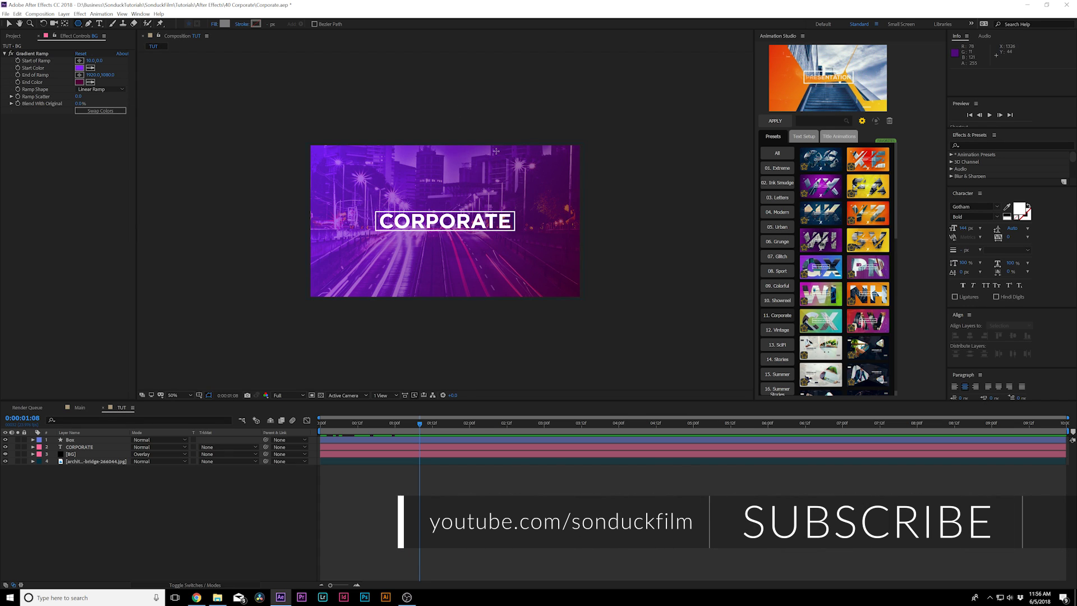
click(513, 187)
drag(549, 206, 525, 181)
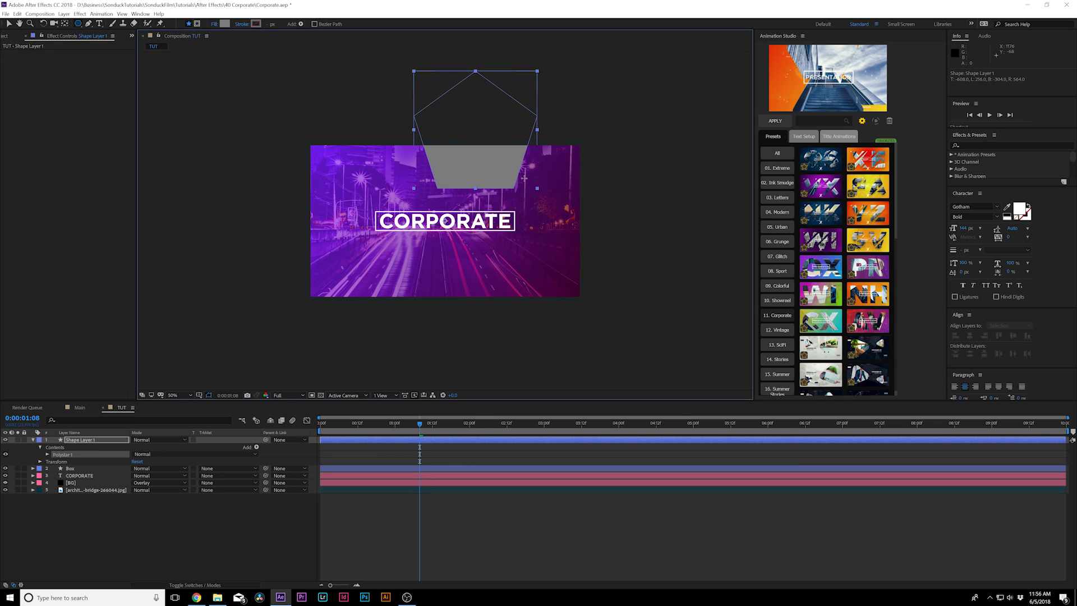
click(9, 23)
scroll(472, 216, up, 1)
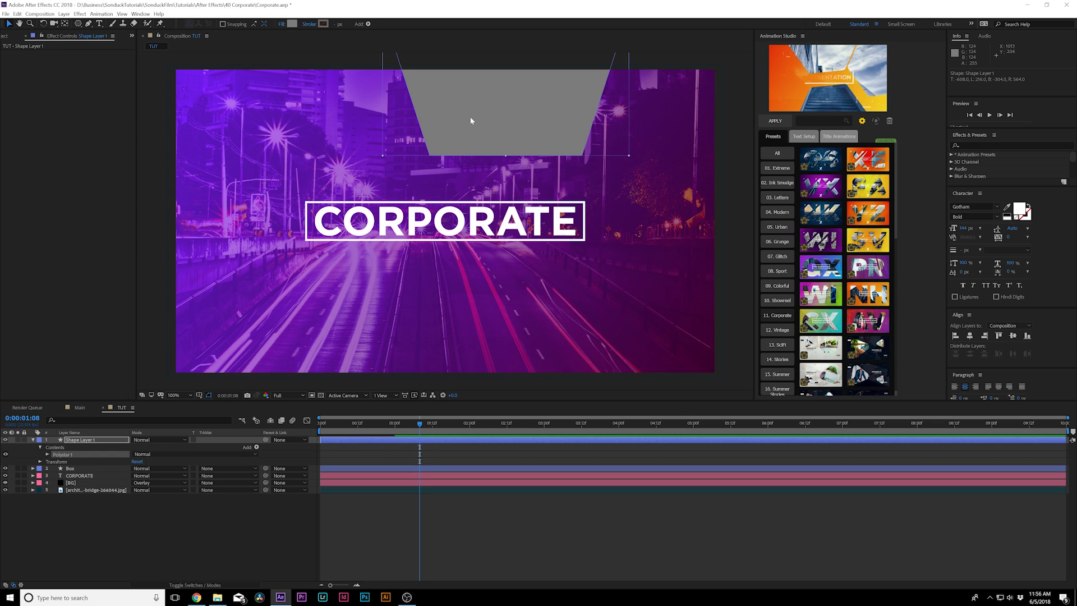
drag(471, 117, 464, 191)
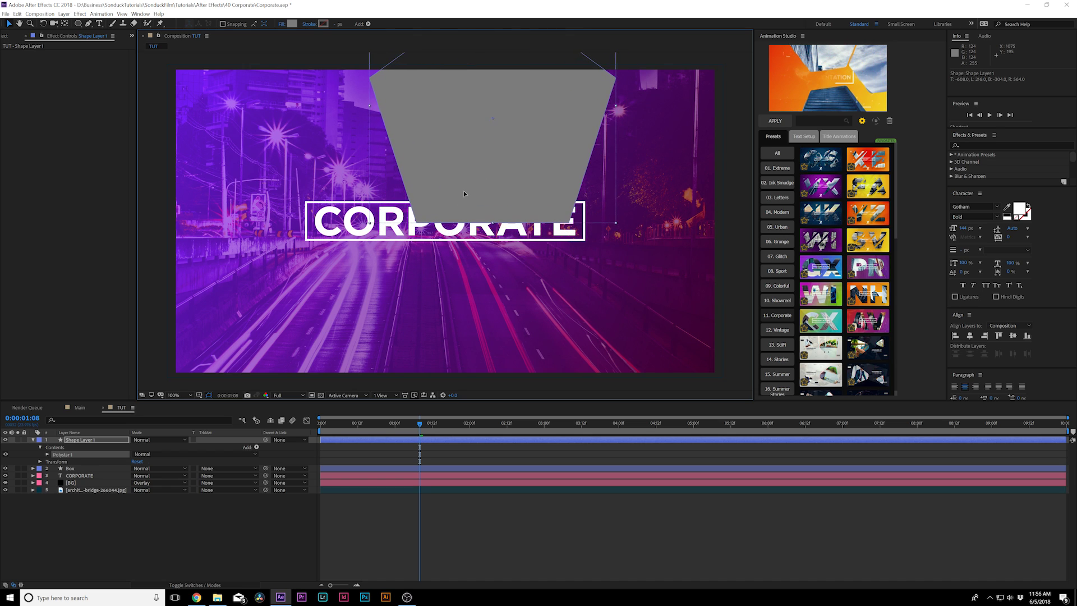
- Keyframe the pentagon's position and rotation in its Polystar transform and shift those keyframes to 0:00:01:02
drag(325, 424, 341, 440)
key(space)
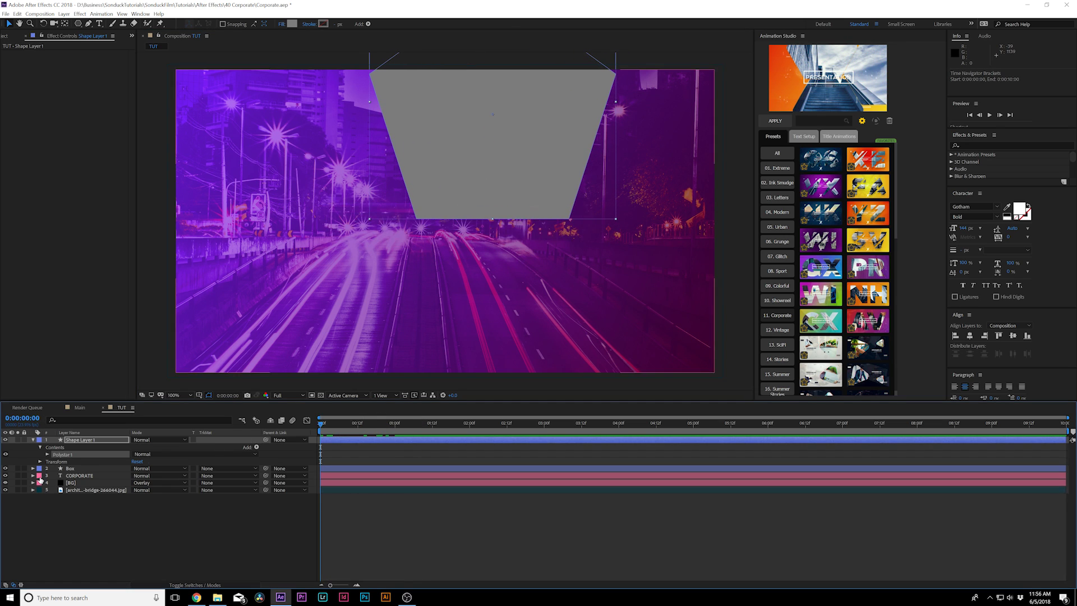
click(47, 453)
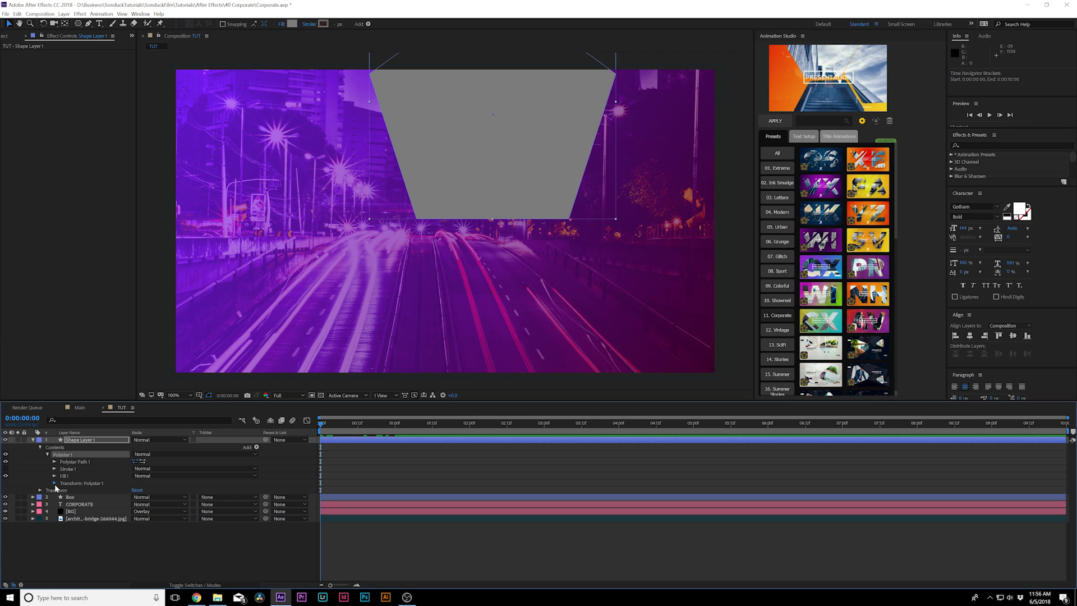
click(54, 483)
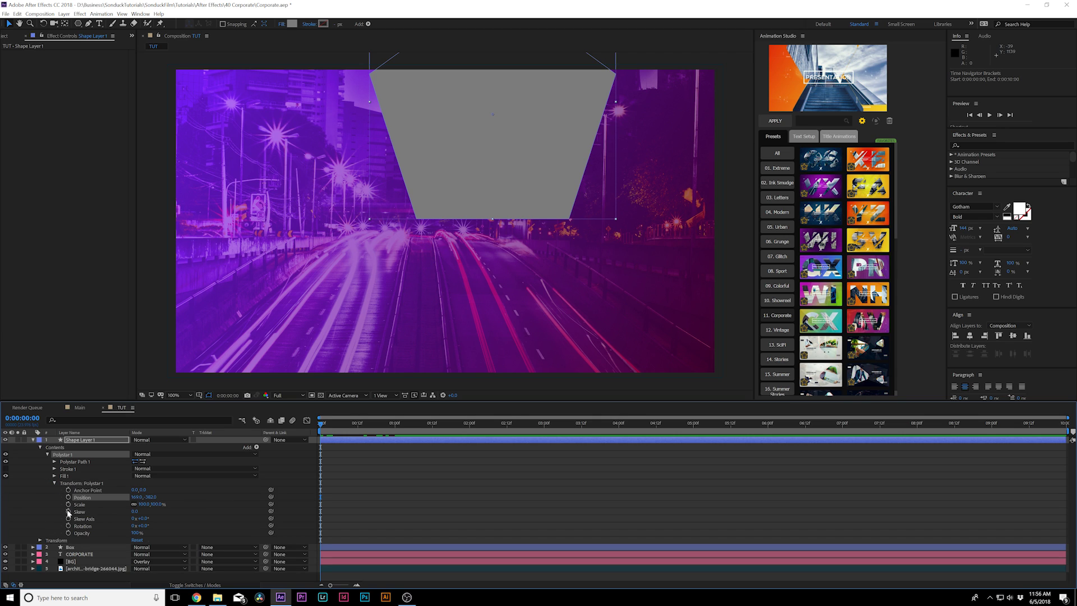
click(68, 526)
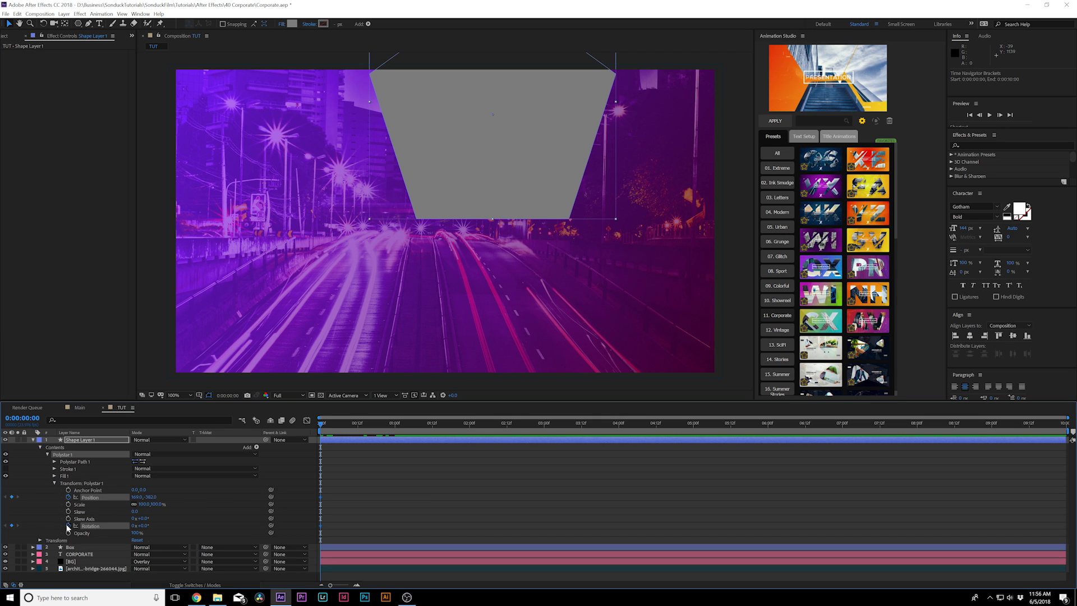
click(302, 526)
drag(300, 529, 401, 501)
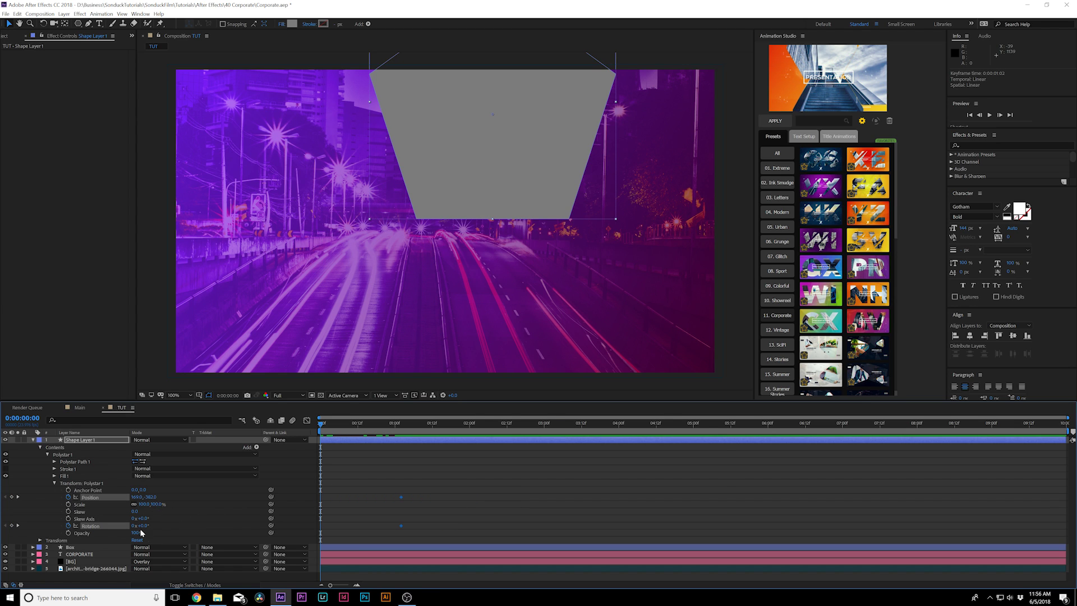
- At the start of the timeline, rotate the pentagon and raise it out of view above the frame
drag(140, 526, 69, 497)
key(ctrl+z)
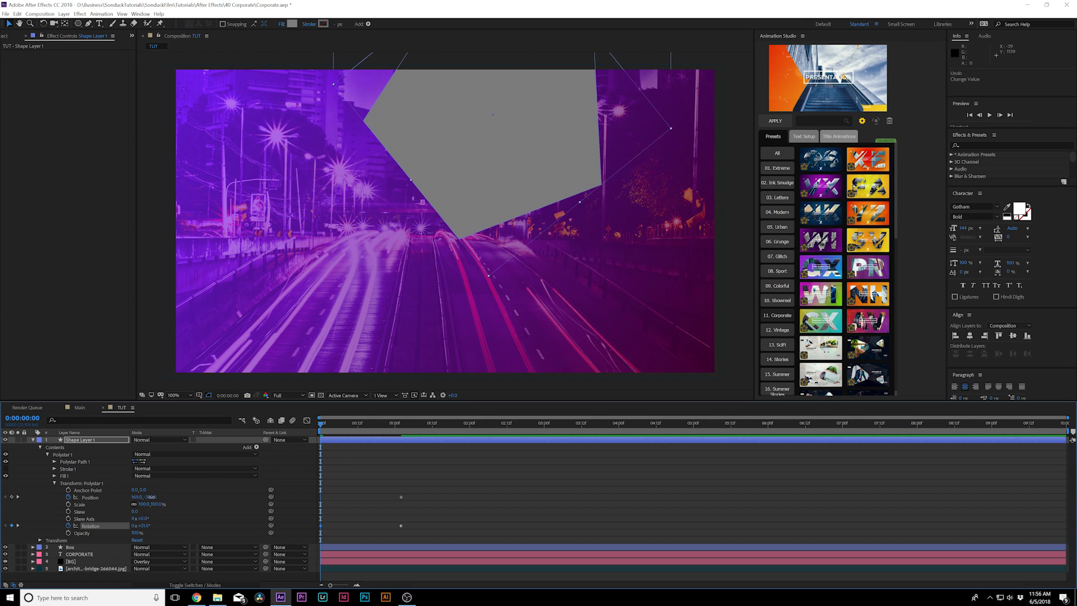
drag(151, 497, 220, 499)
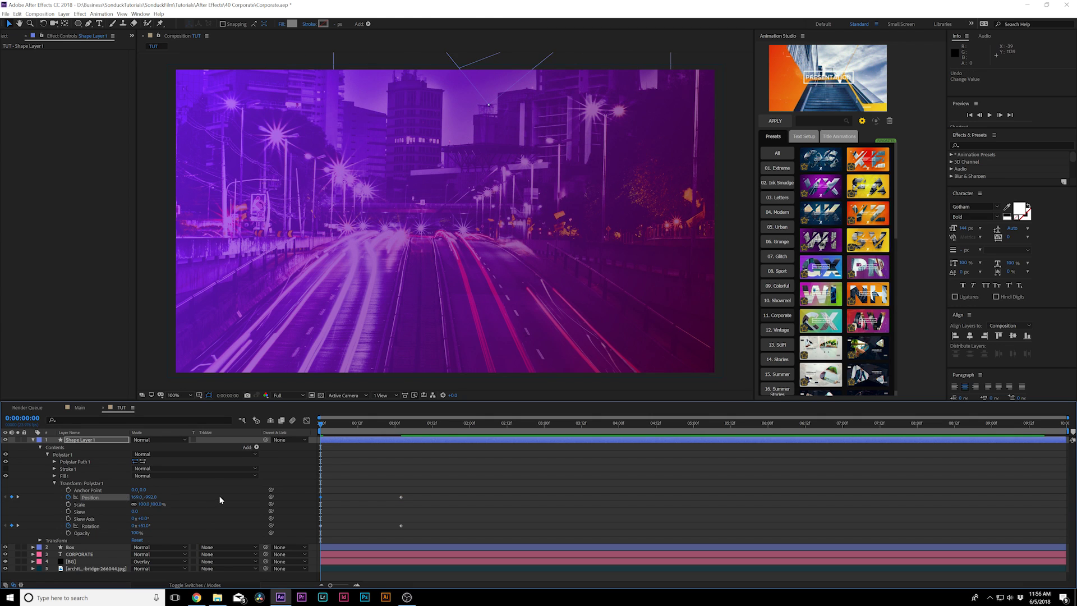
- Duplicate the animated pentagon within Shape Layer 1 at 0:00:01:02 and show only the layer's keyframed properties
drag(322, 425, 395, 435)
key(k)
click(357, 474)
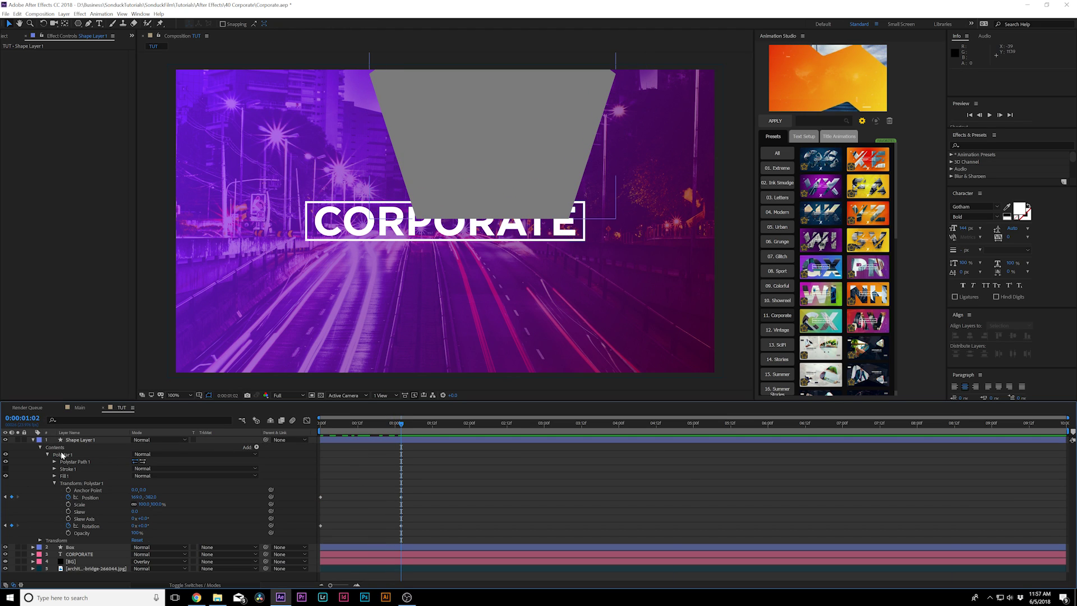
click(61, 454)
key(ctrl+d)
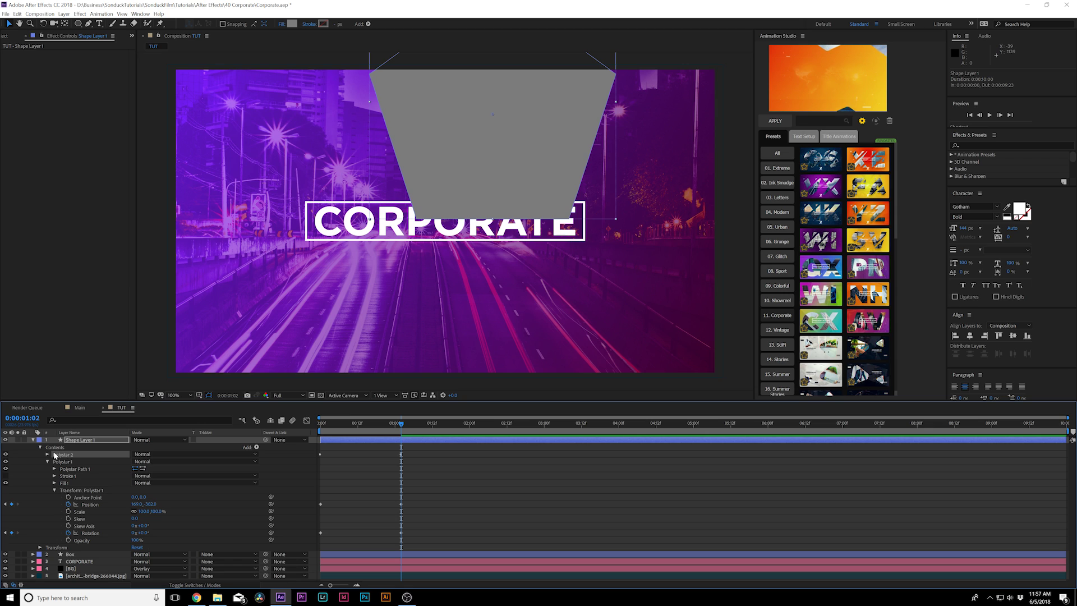
key(u)
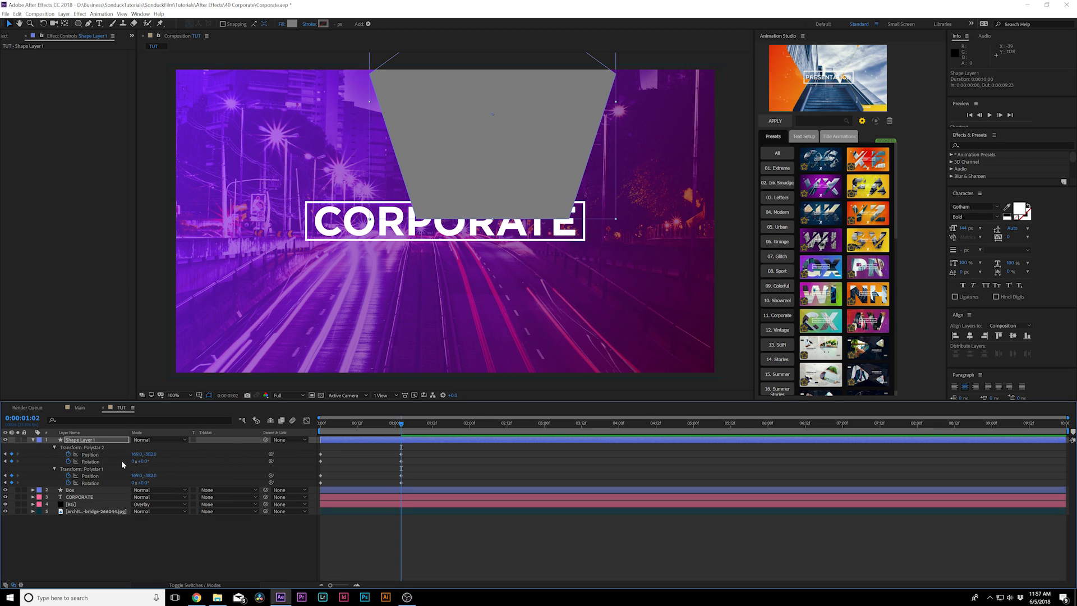
- Position the duplicated pentagon over the frame's right side at 0:00:01:02
drag(137, 453, 547, 464)
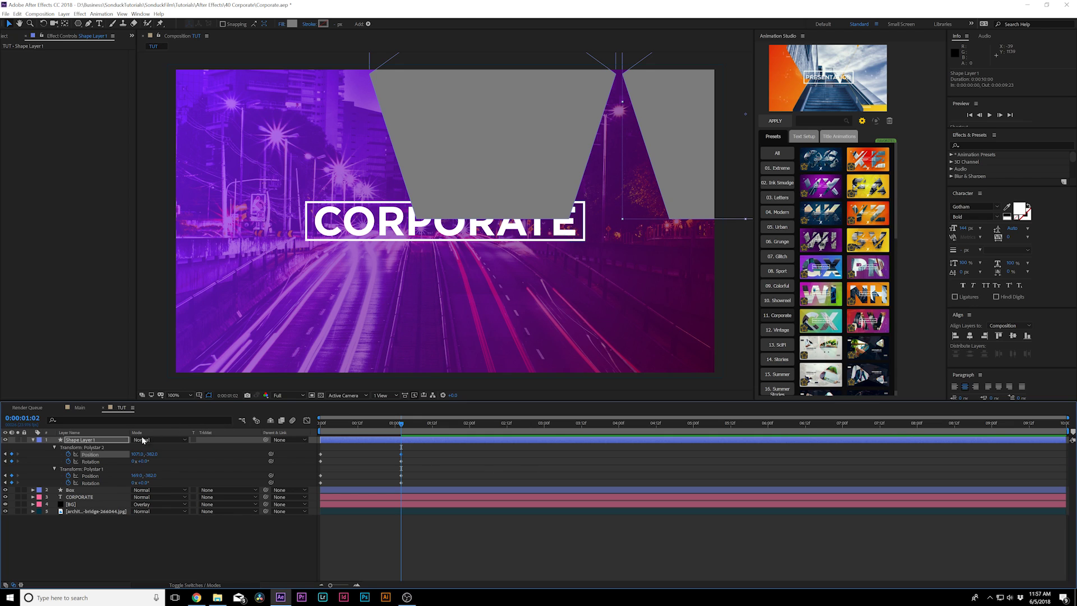
drag(151, 453, 364, 455)
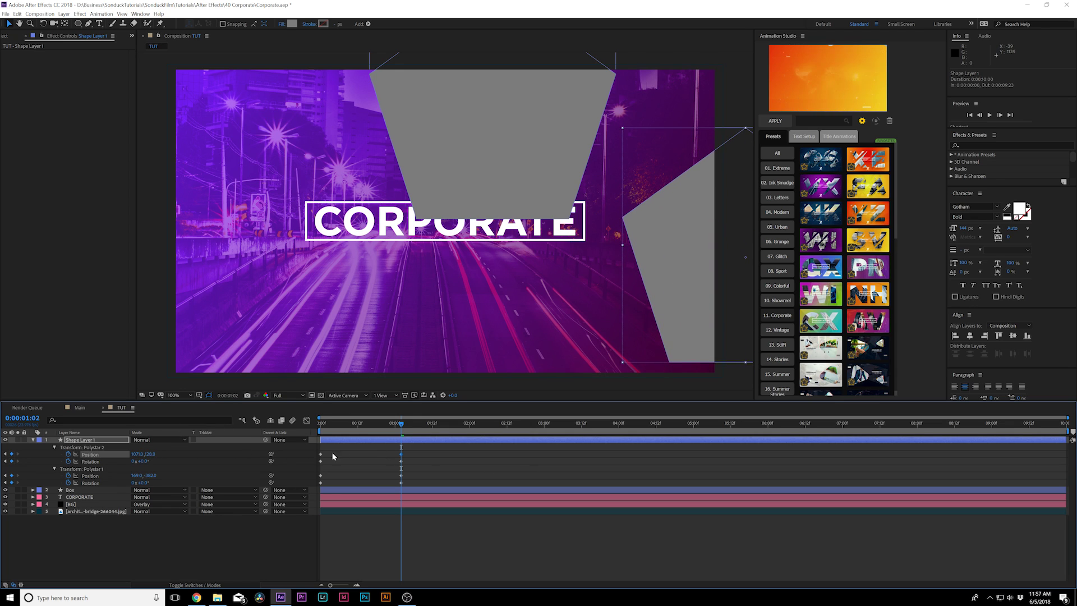
drag(138, 454, 122, 454)
click(162, 461)
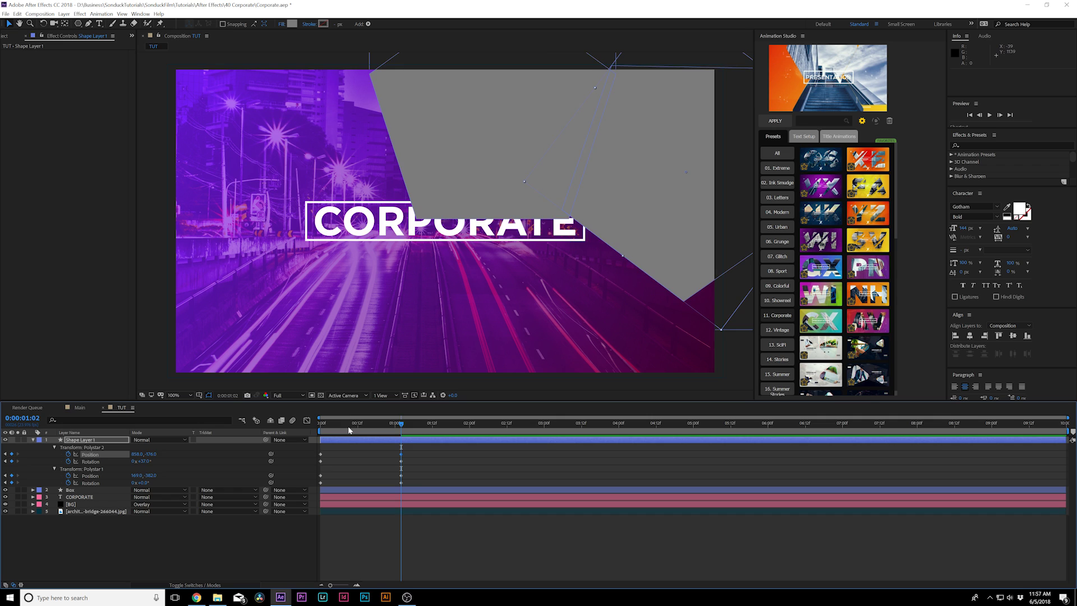
- At the start of the timeline, move the second pentagon outside the frame's right edge and change its rotation
drag(348, 430, 308, 434)
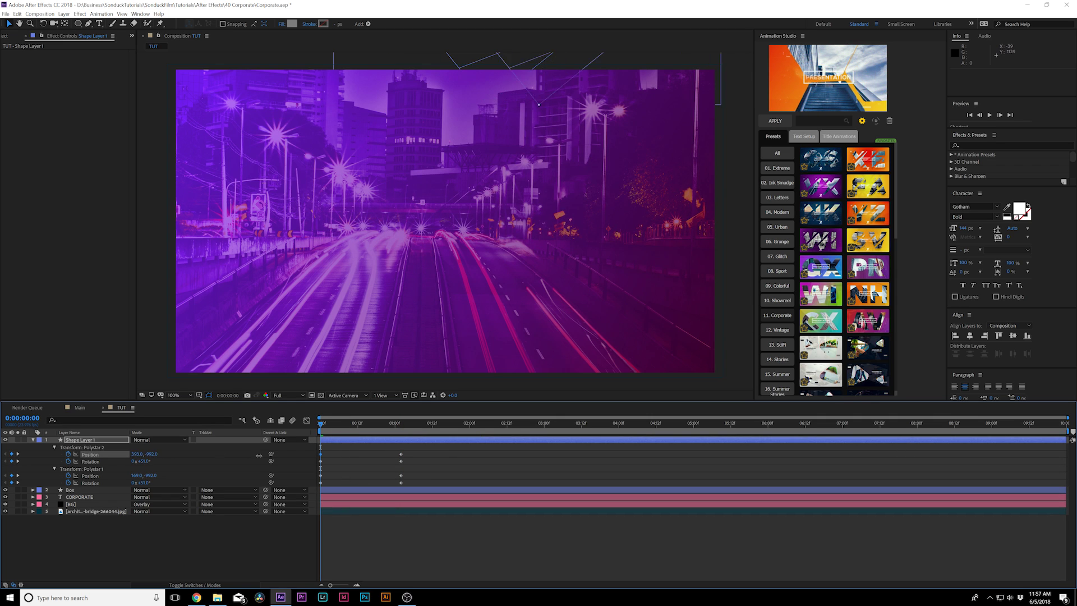
drag(136, 454, 529, 455)
key(comma)
key(comma)
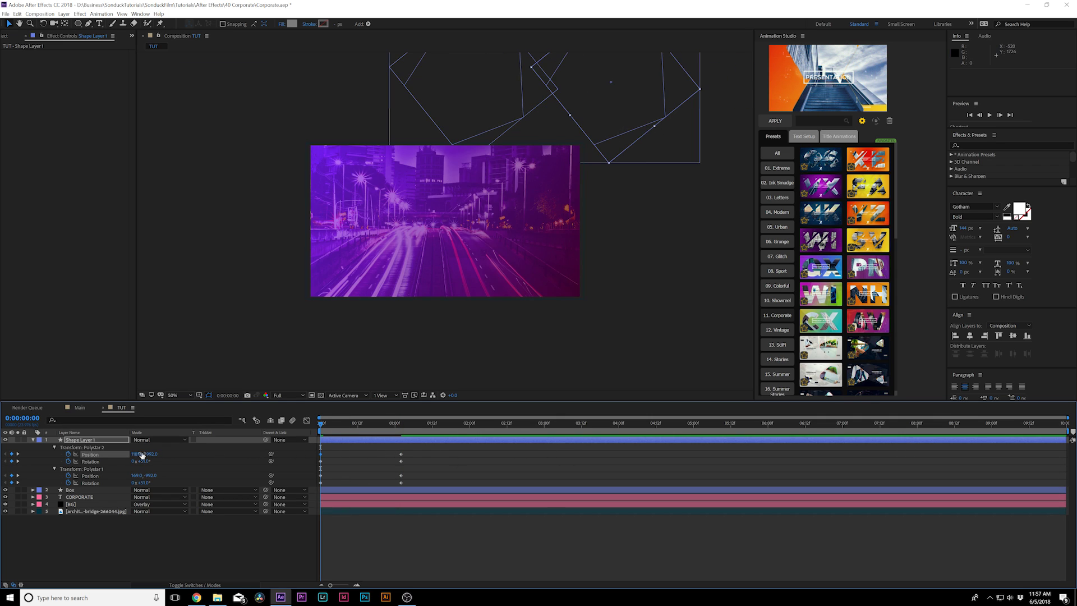
drag(149, 454, 496, 451)
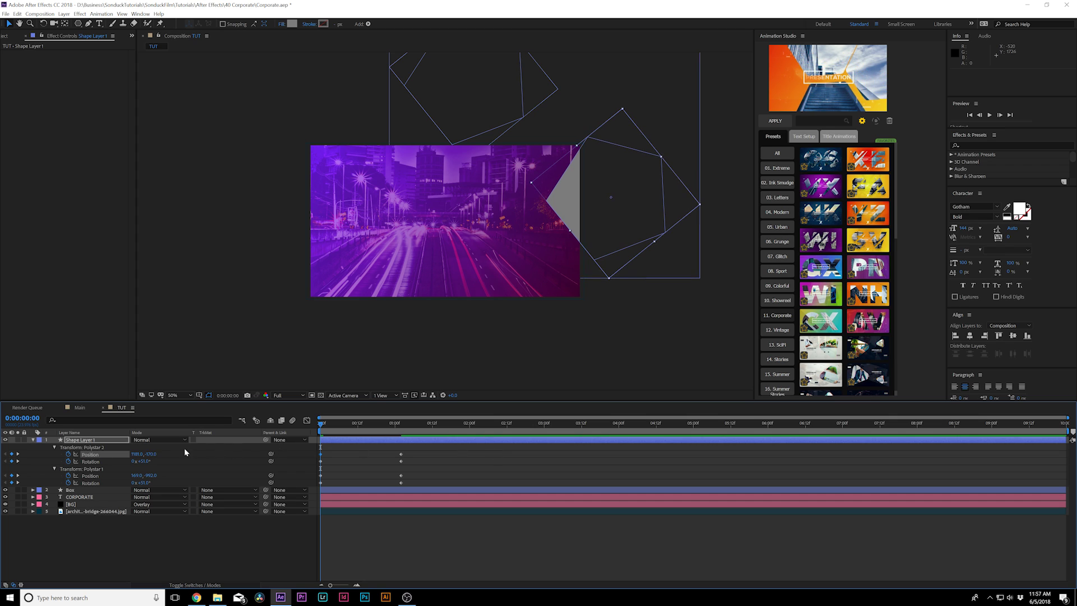
drag(138, 454, 261, 453)
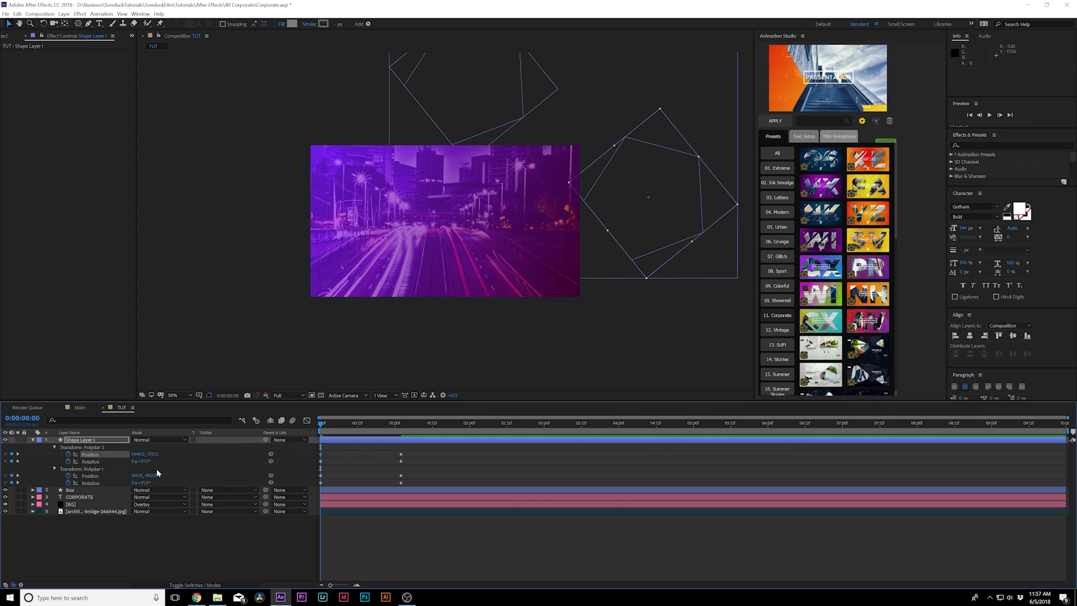
drag(145, 461, 124, 469)
- Duplicate the second pentagon as a third one that animates from outside the frame into the lower right area
drag(321, 423, 416, 428)
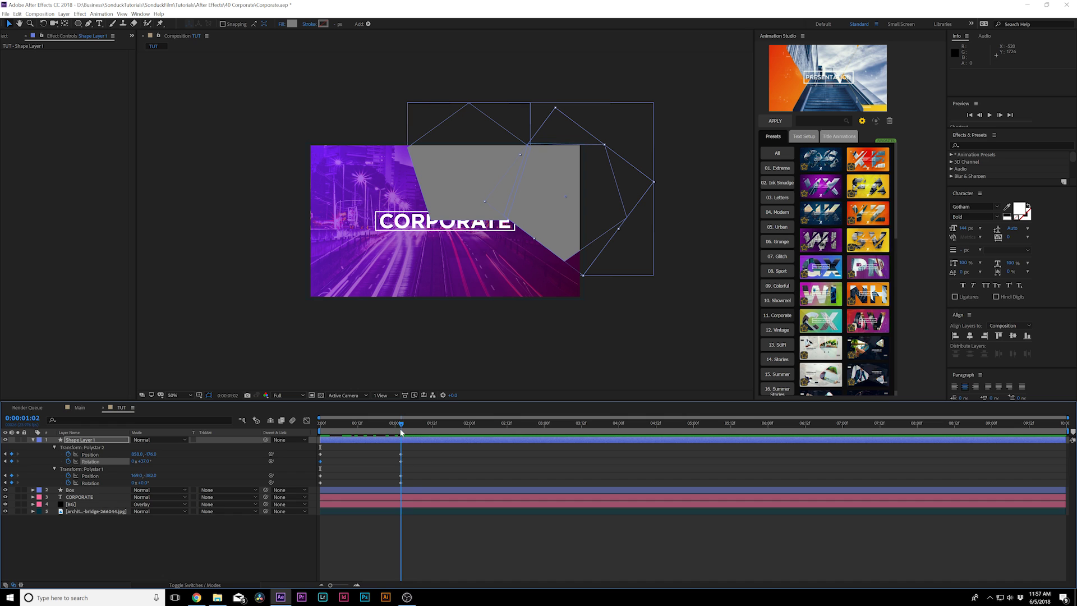
click(92, 447)
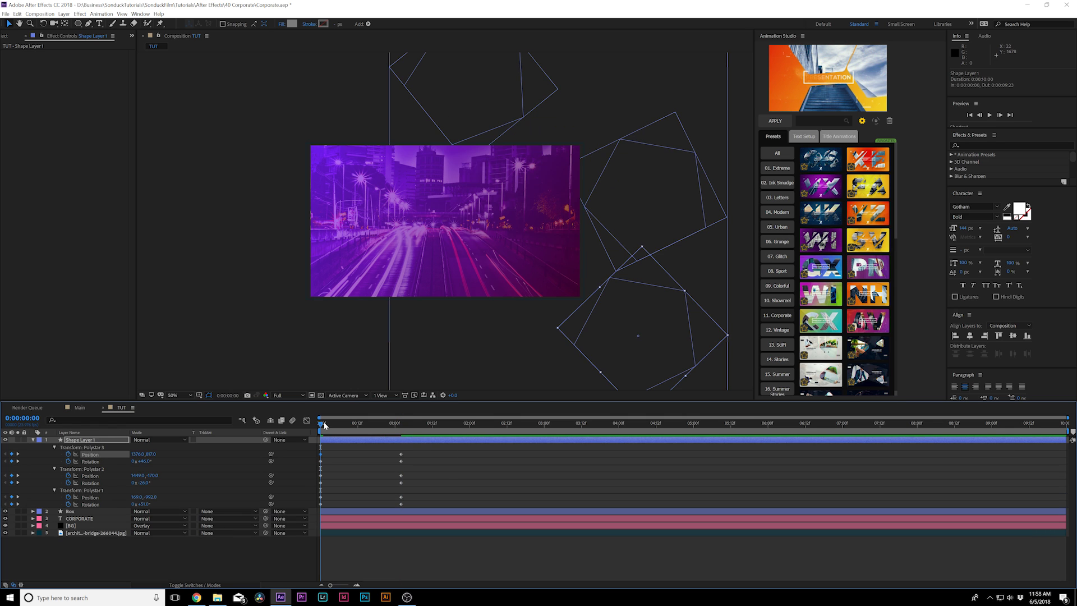
drag(321, 424, 414, 426)
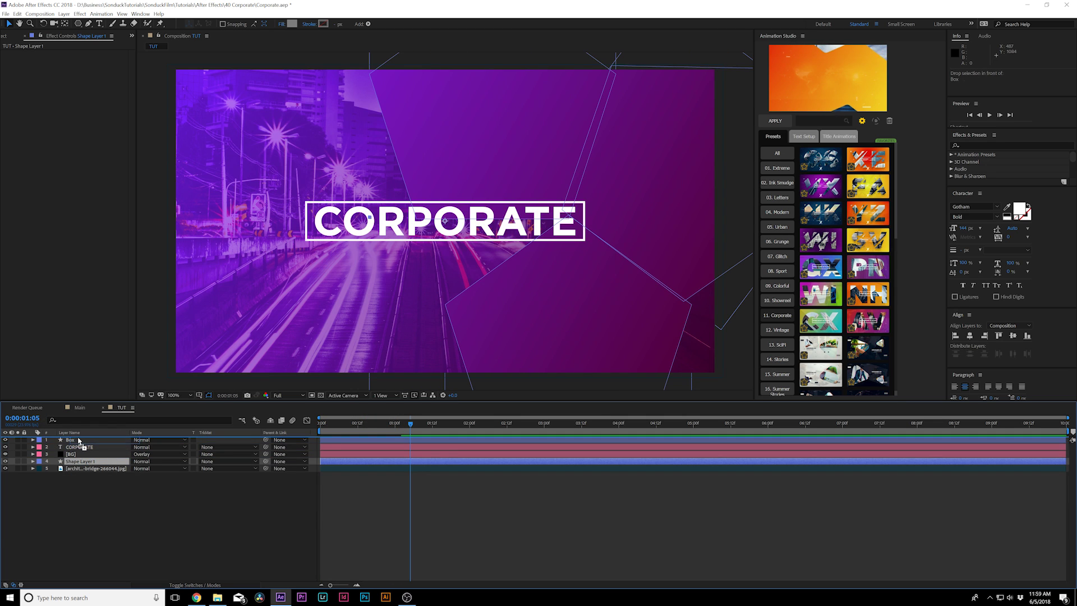
- Place Shape Layer 1 directly above BG and set BG's track matte to Alpha Inverted Matte "Shape Layer 1"
drag(78, 440, 78, 458)
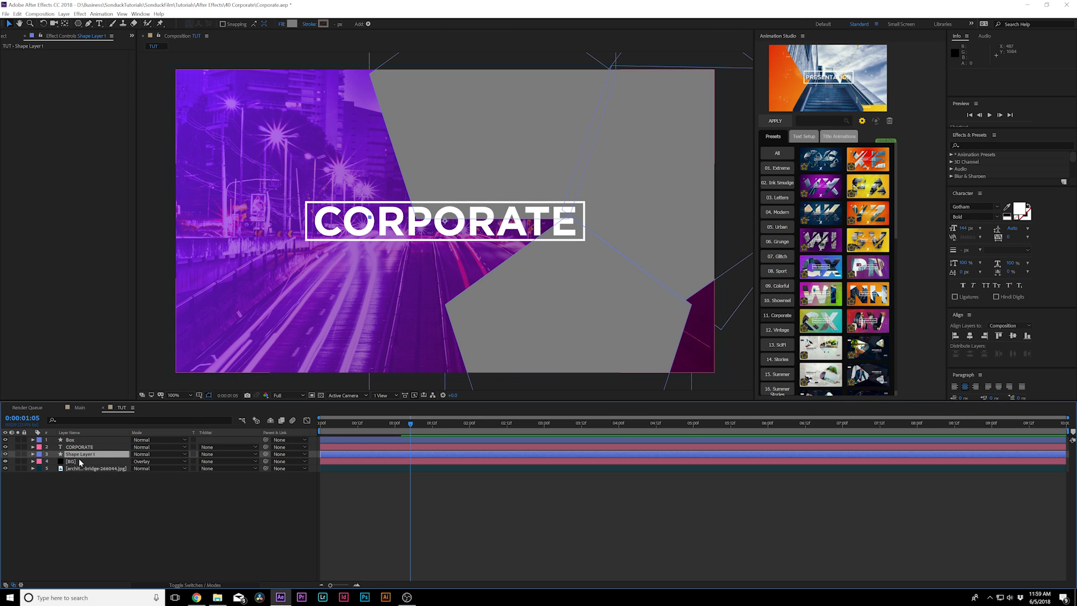
click(79, 462)
click(206, 464)
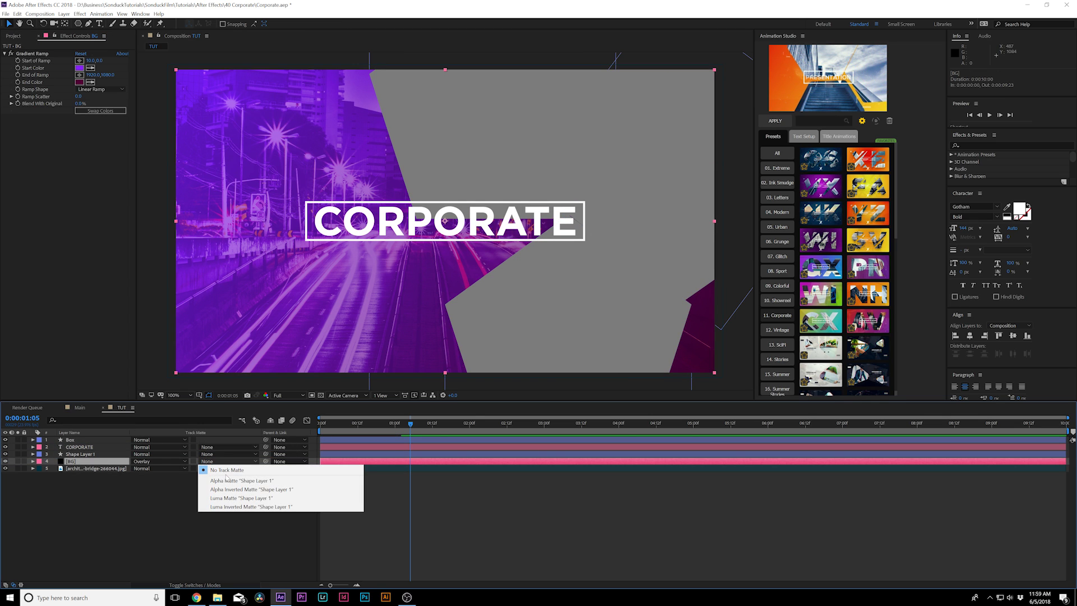
click(226, 479)
click(225, 461)
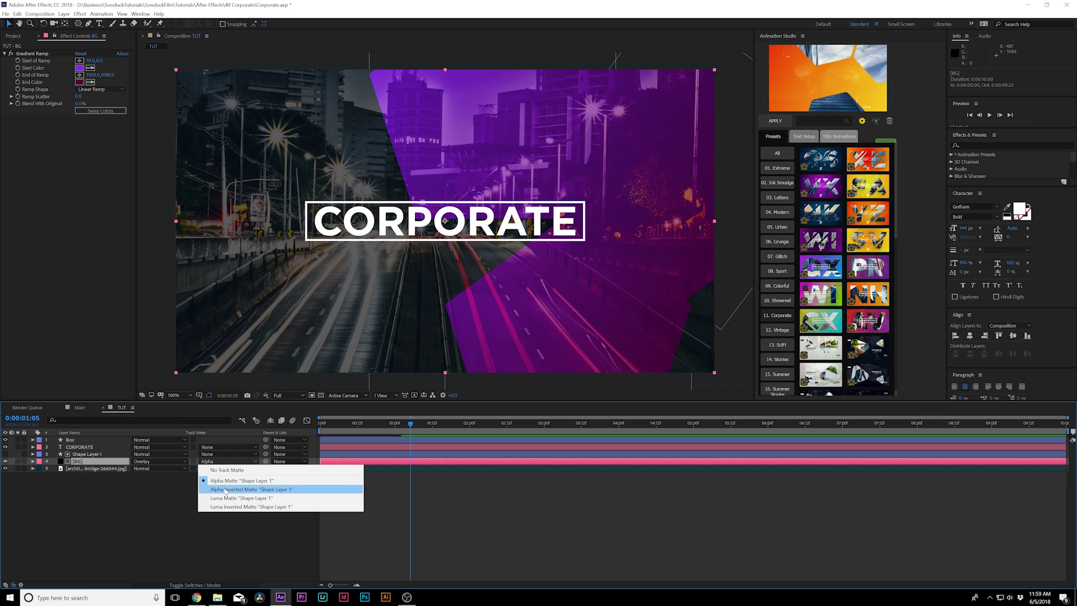
click(223, 486)
mouse_move(395, 431)
mouse_down()
mouse_move(323, 431)
mouse_move(408, 429)
mouse_move(295, 429)
mouse_move(405, 434)
mouse_up()
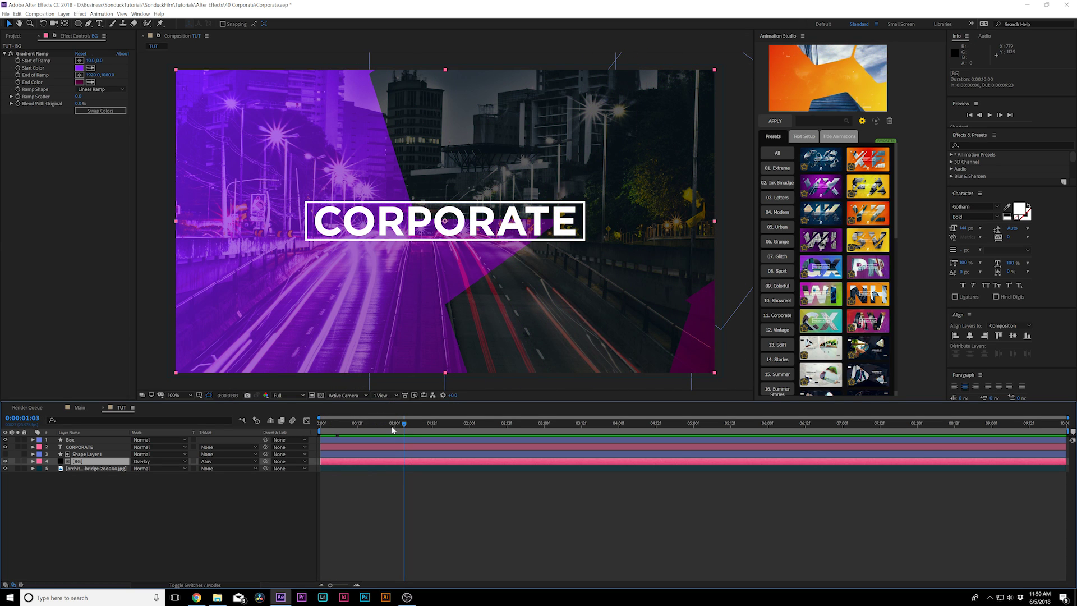
drag(326, 428, 422, 426)
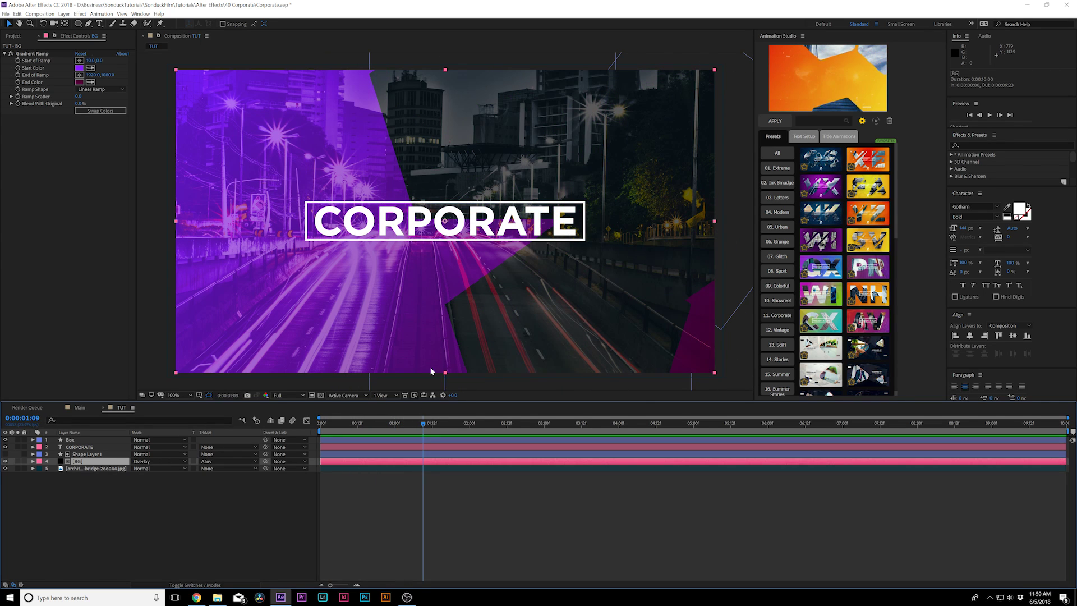
- Scale Shape Layer 1 to 167% and shift the pentagon matte left and slightly down in the frame
key(comma)
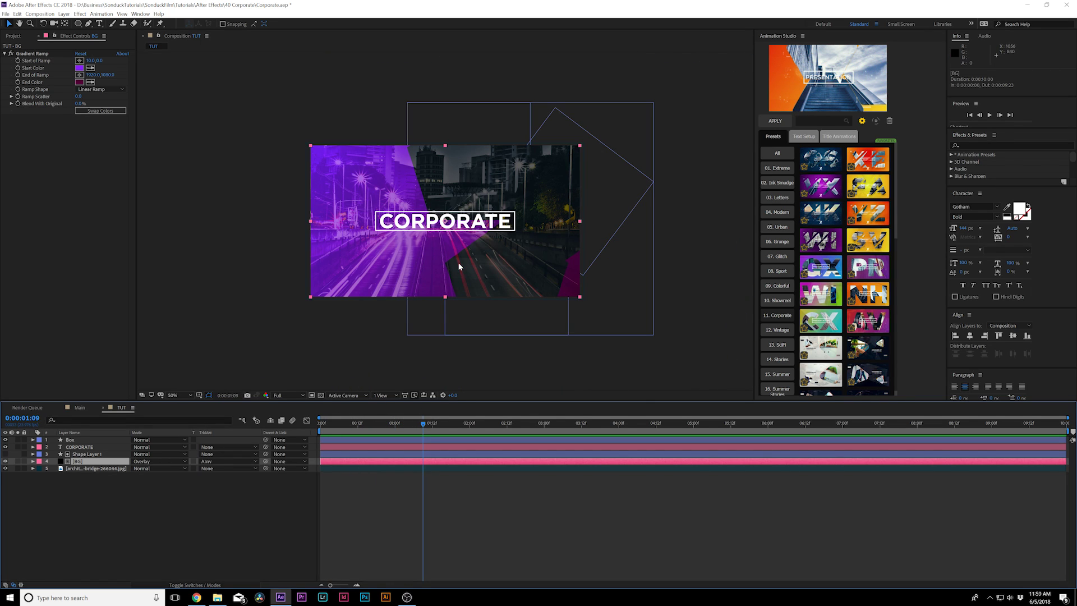
key(period)
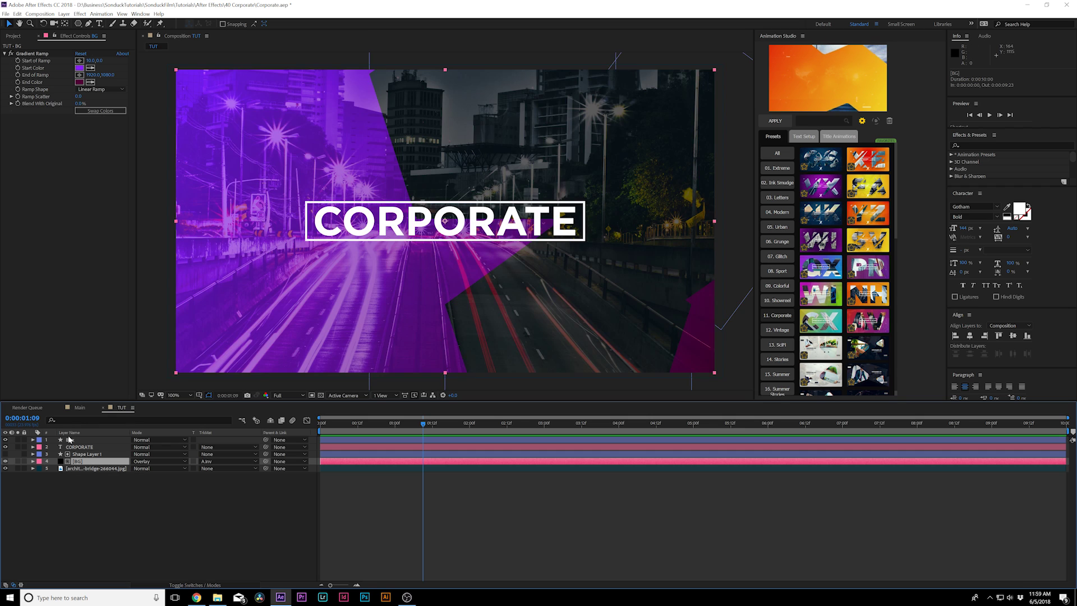
click(81, 454)
key(s)
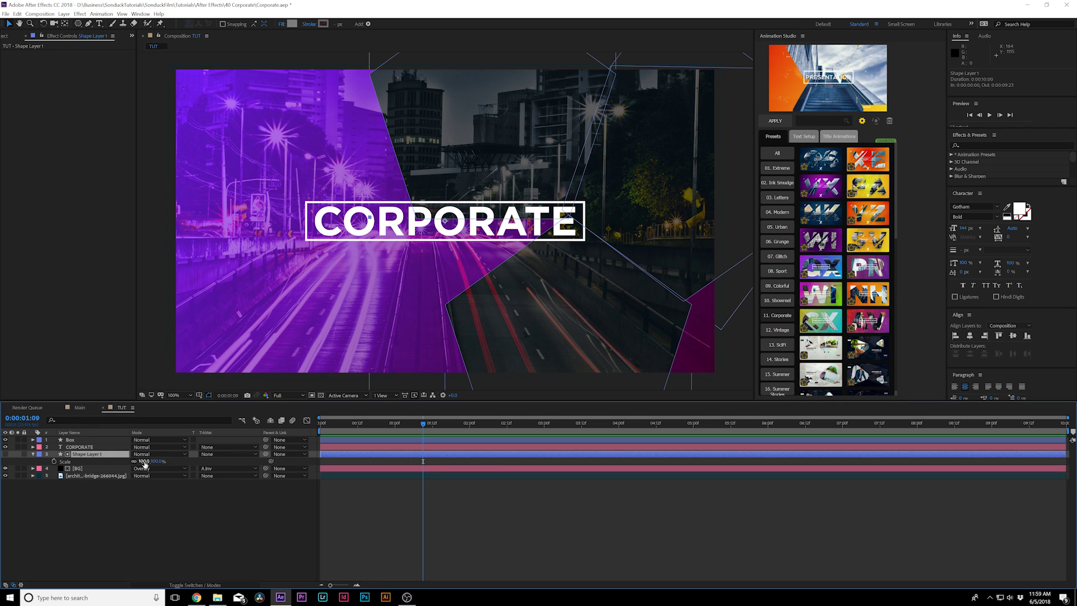
drag(145, 463, 175, 464)
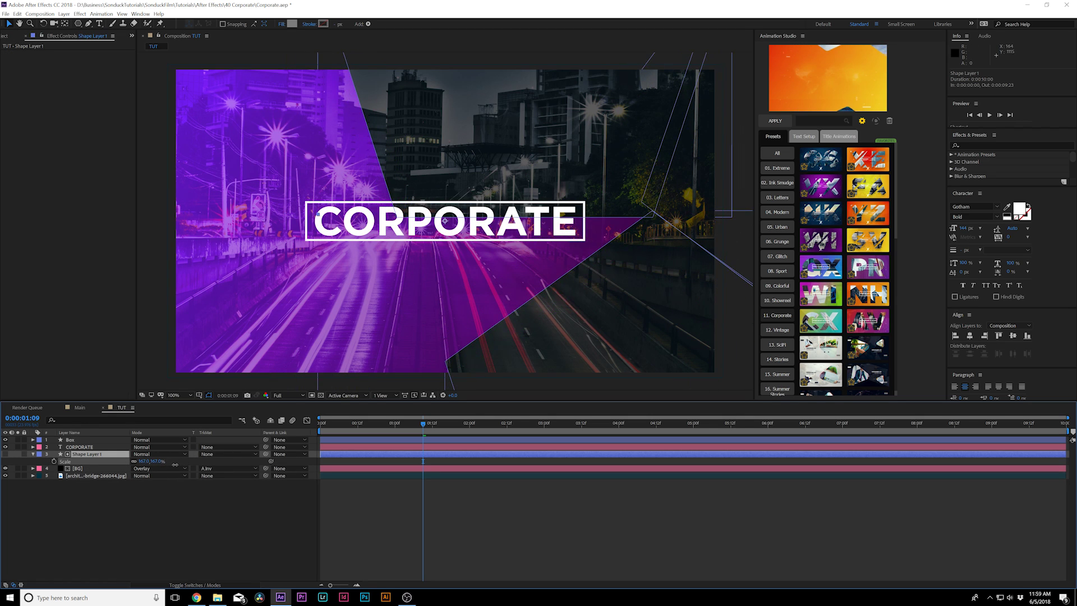
drag(746, 288, 553, 315)
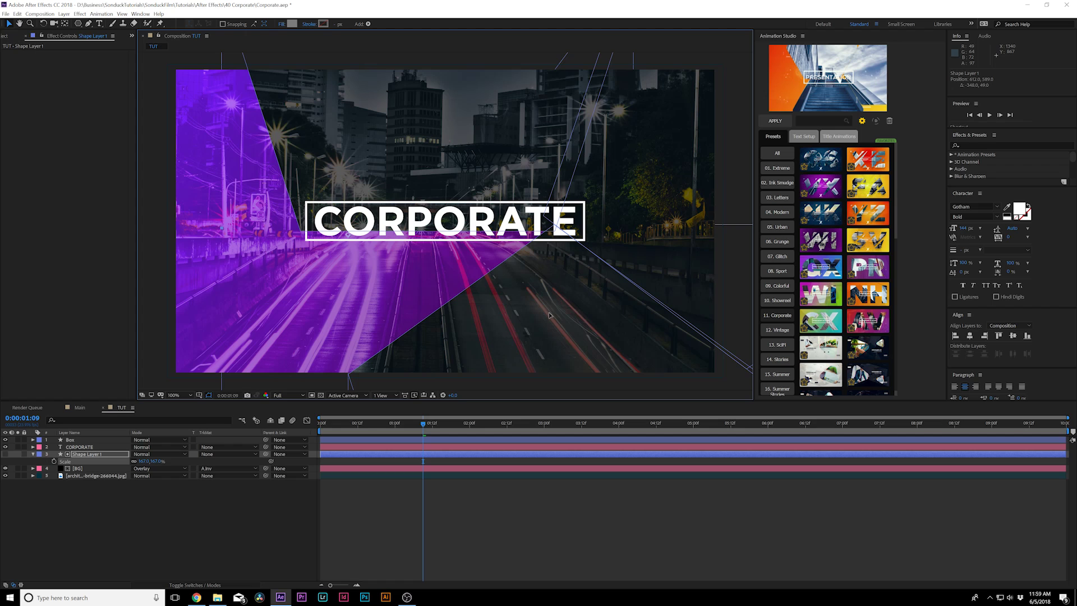
drag(356, 425, 447, 426)
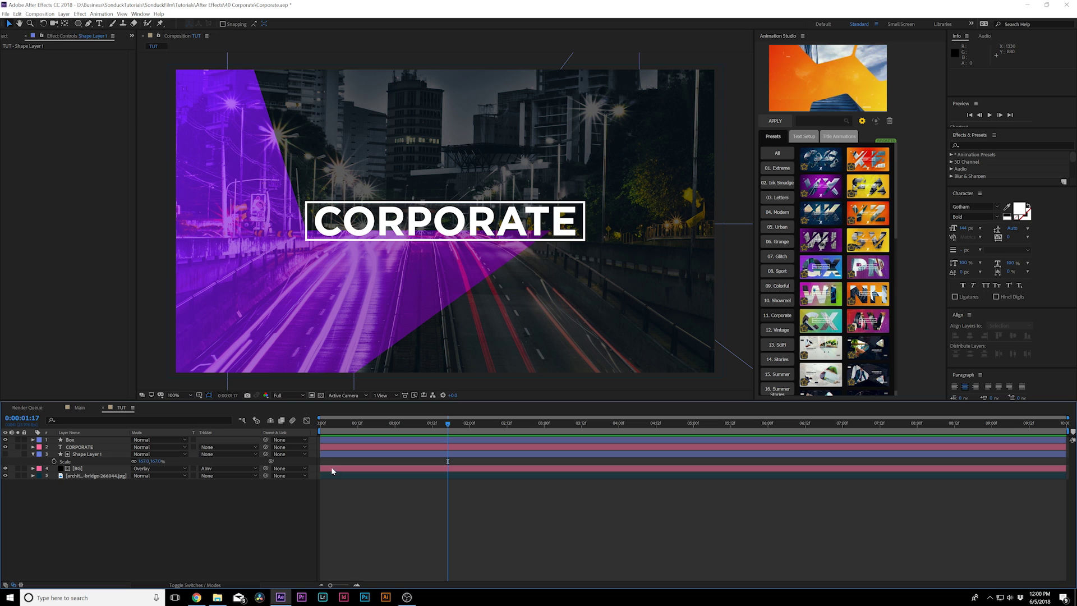
- Duplicate the BG layer, place the copy above Shape Layer 1 and remove the copy's track matte
click(80, 469)
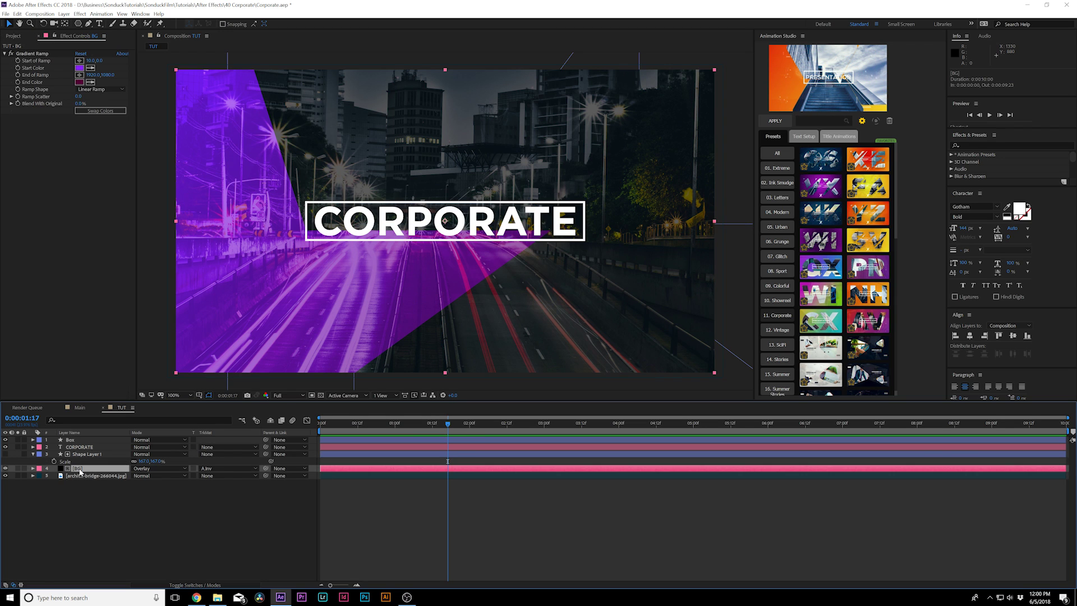
key(ctrl+d)
key(ctrl+])
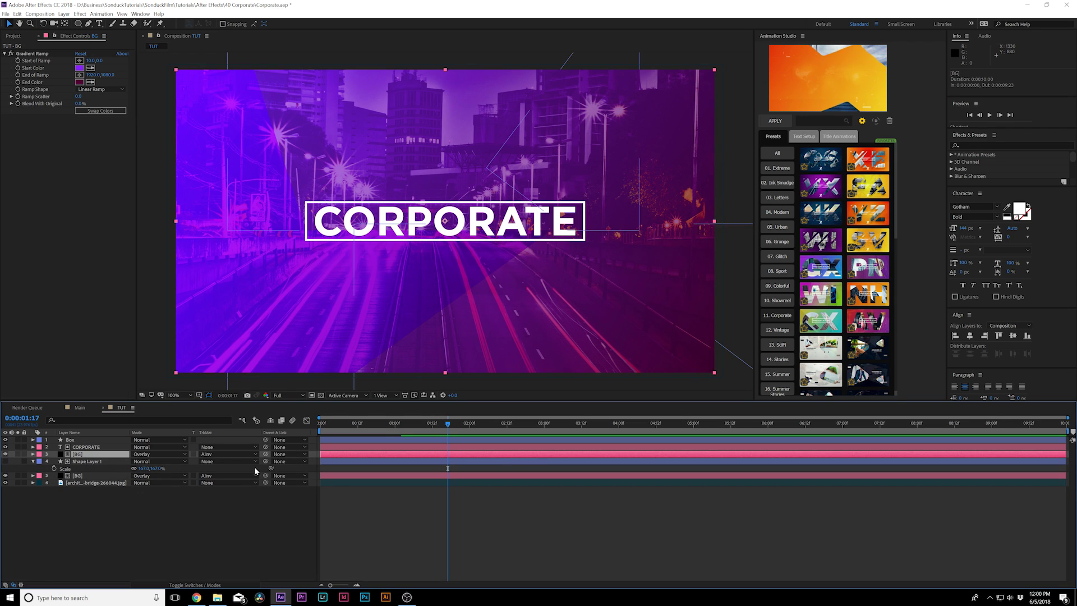
click(216, 461)
click(216, 463)
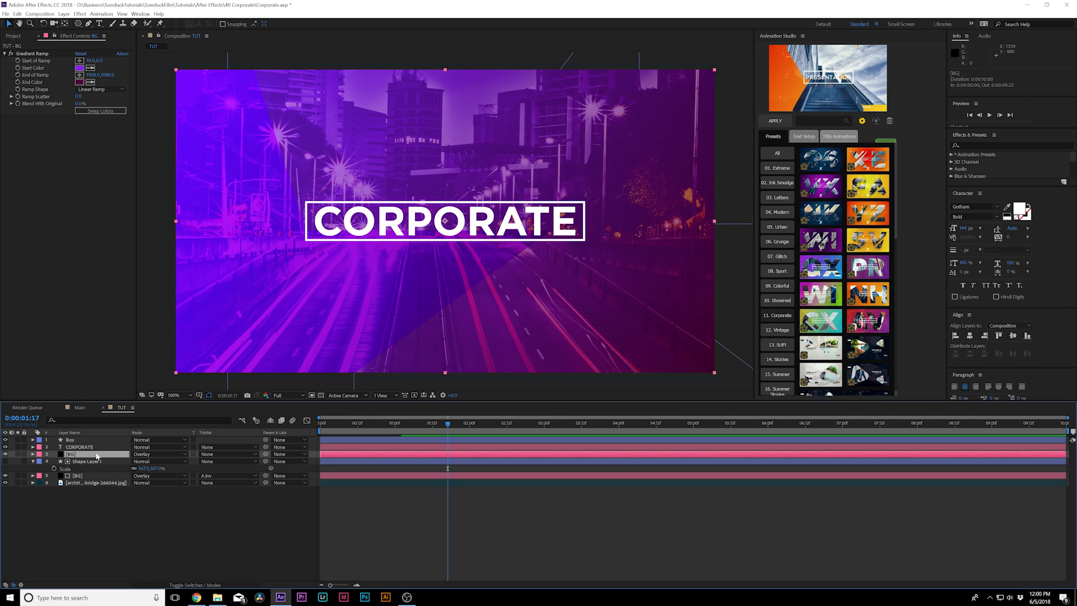
- Lower the duplicated BG layer's opacity to 17%
key(t)
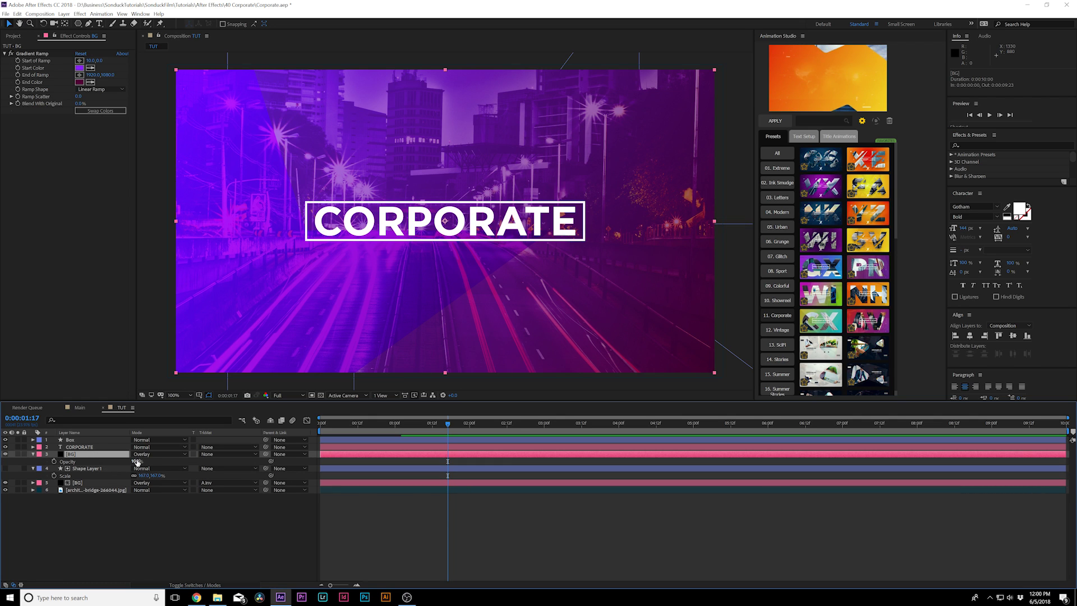
drag(137, 462, 117, 462)
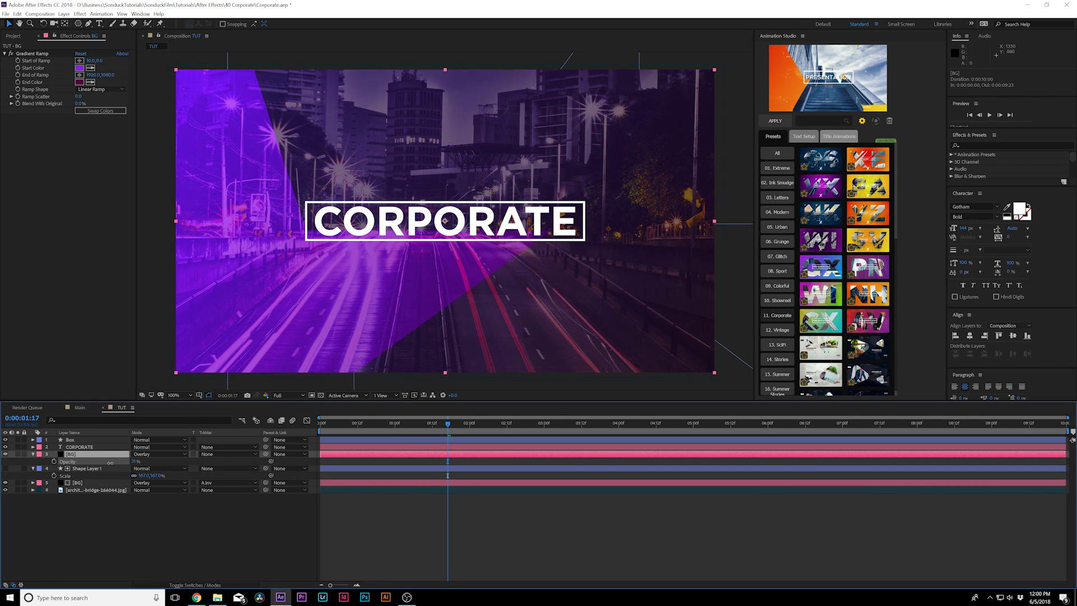
drag(109, 463, 105, 463)
click(173, 543)
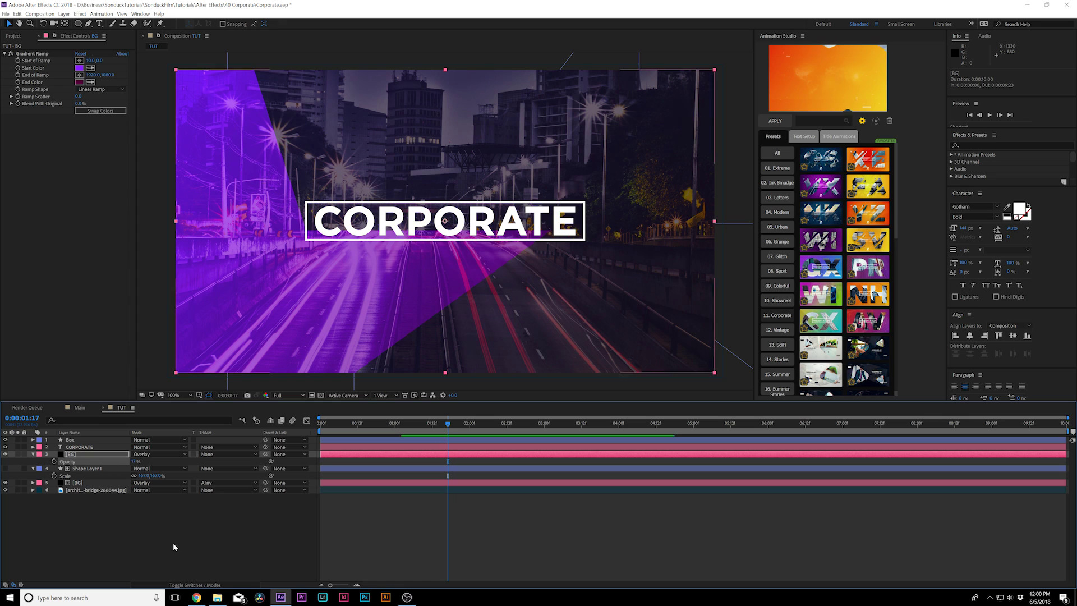
mouse_move(379, 422)
mouse_down()
mouse_move(318, 429)
mouse_move(435, 437)
mouse_move(319, 432)
mouse_move(388, 436)
mouse_up()
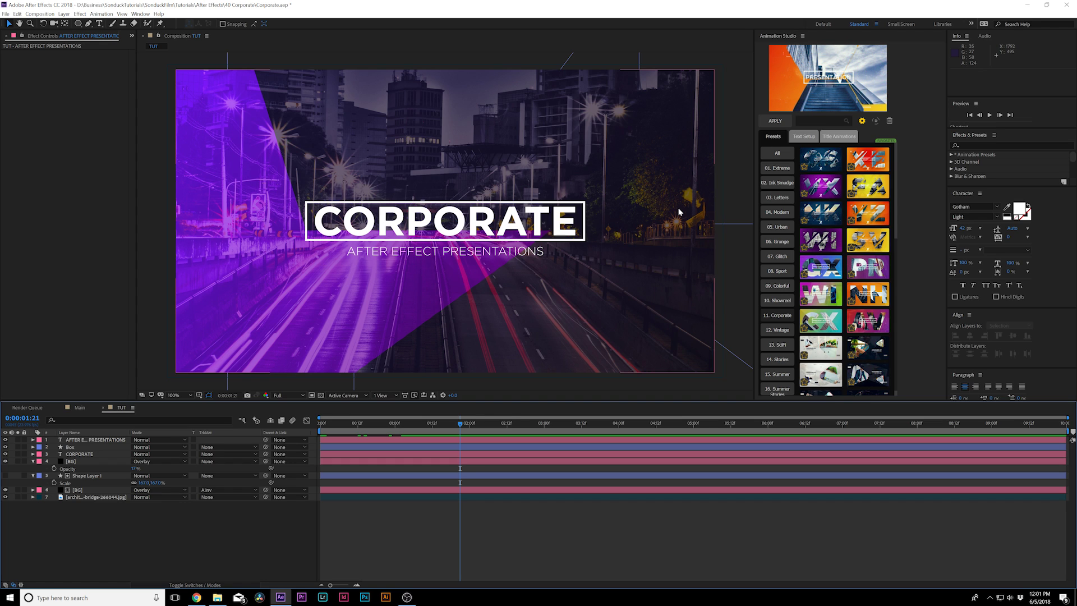
- Draw a small white-filled circle with the Ellipse tool as a new shape layer in the area right of the CORPORATE title
click(78, 24)
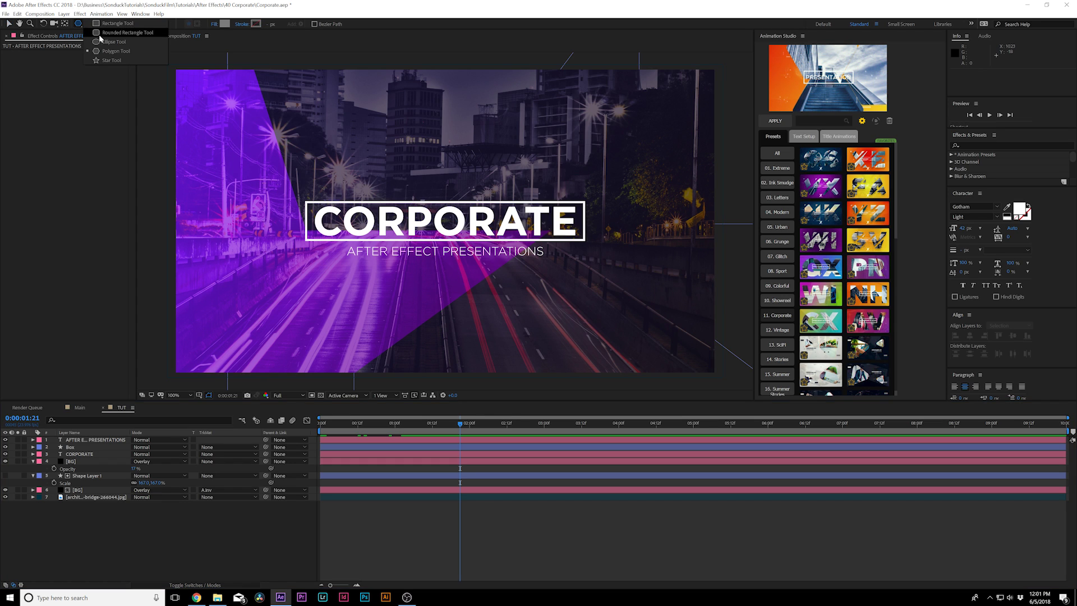
click(99, 41)
click(225, 23)
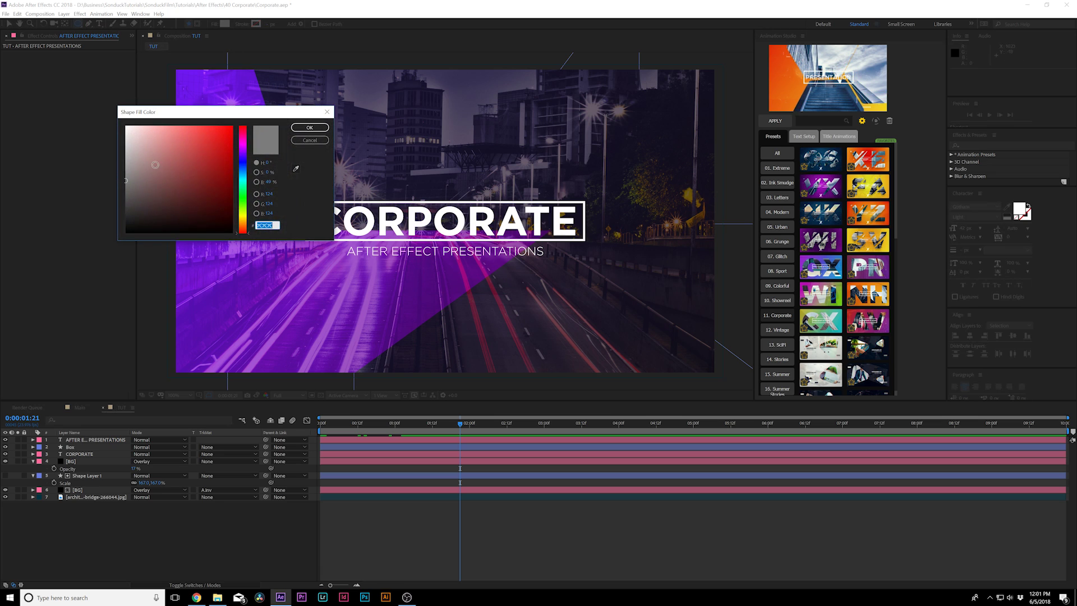
click(309, 127)
scroll(637, 238, up, 1)
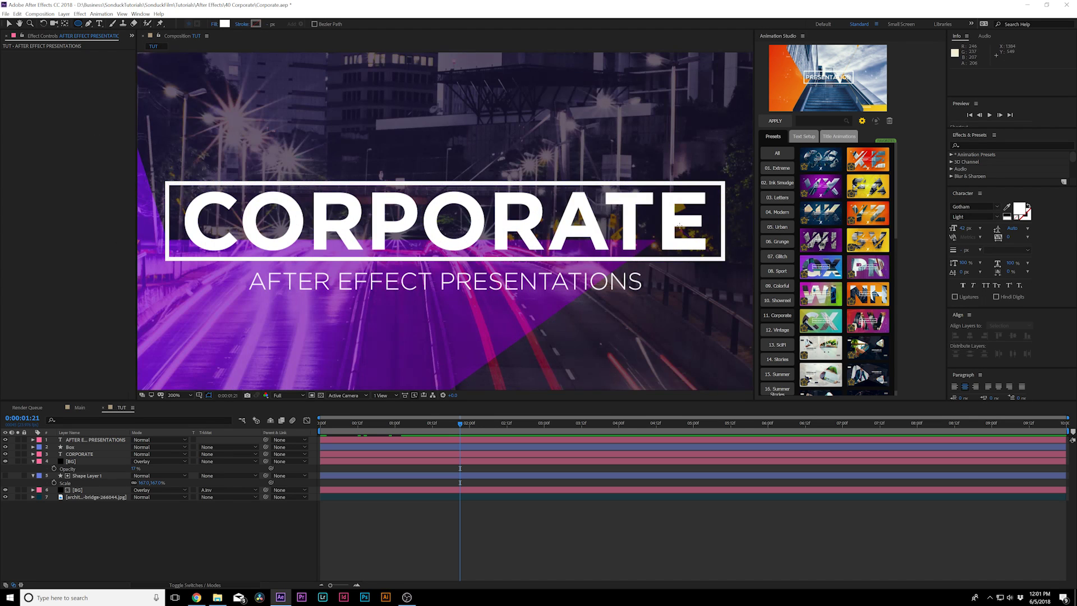
mouse_move(638, 237)
mouse_down()
mouse_move(338, 173)
mouse_move(281, 180)
mouse_up()
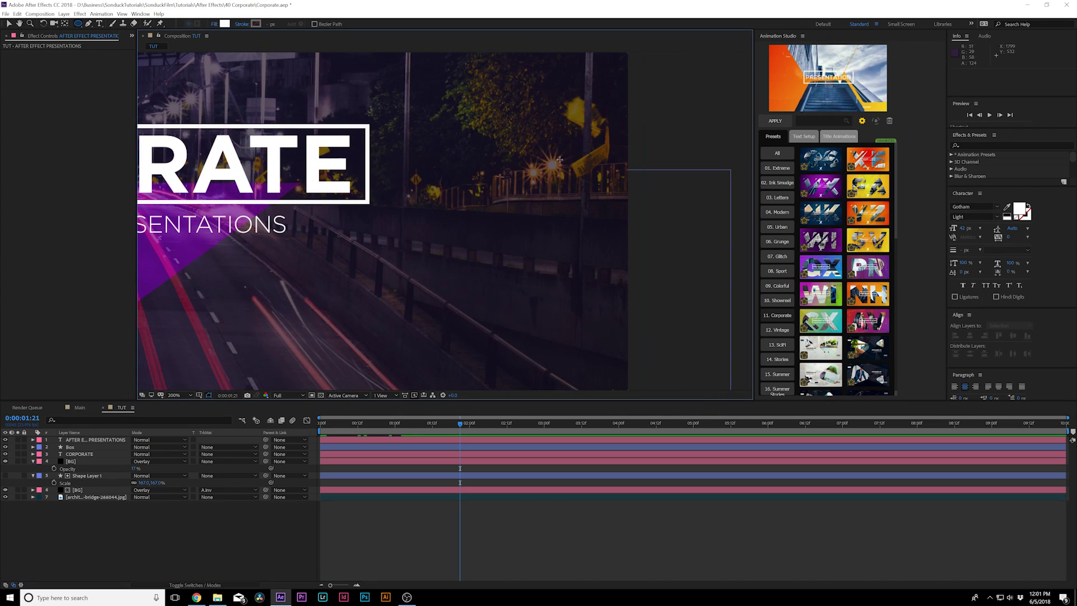
drag(520, 151, 525, 157)
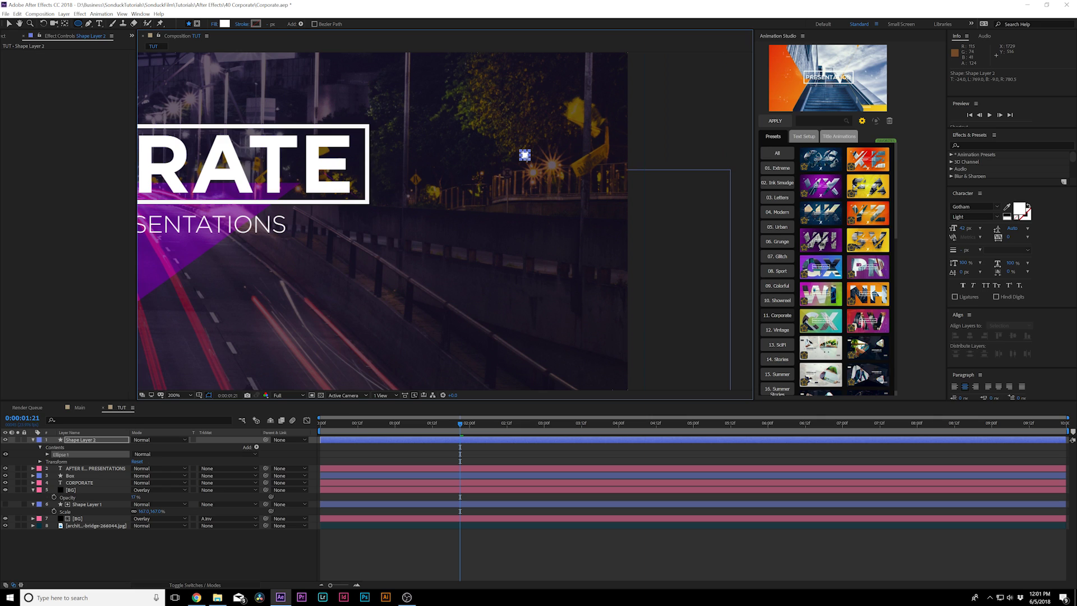
click(137, 568)
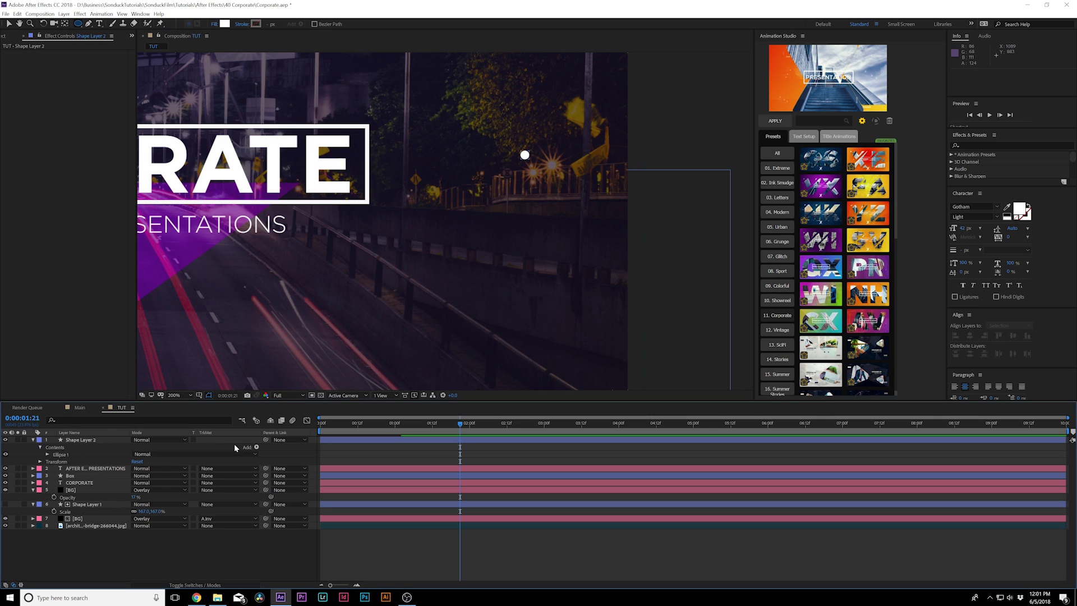
- Add a Repeater to the circle's shape layer and set its copies to 5
click(256, 447)
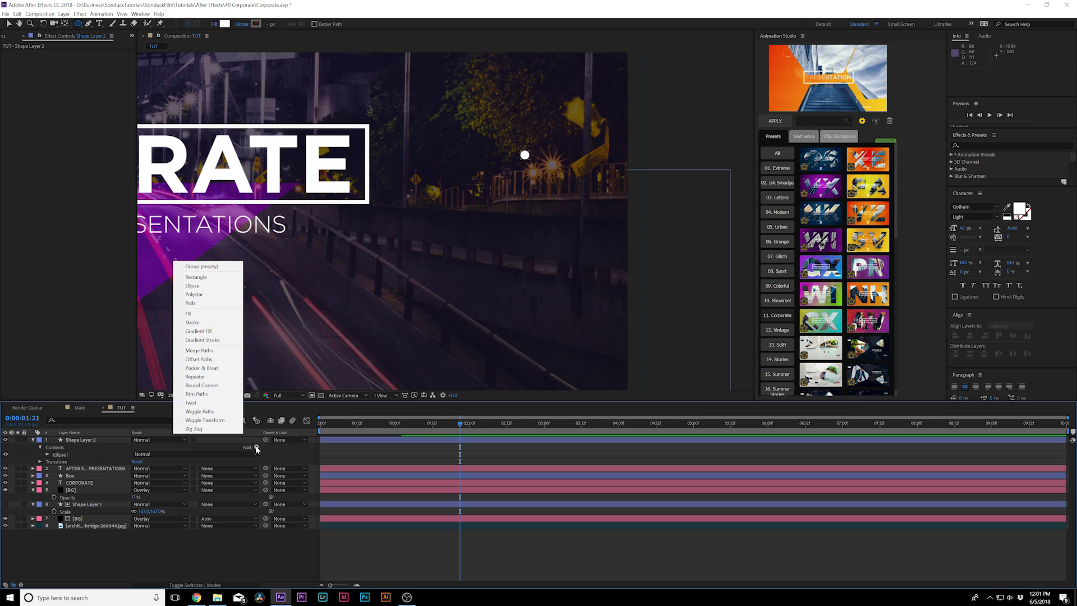
click(196, 376)
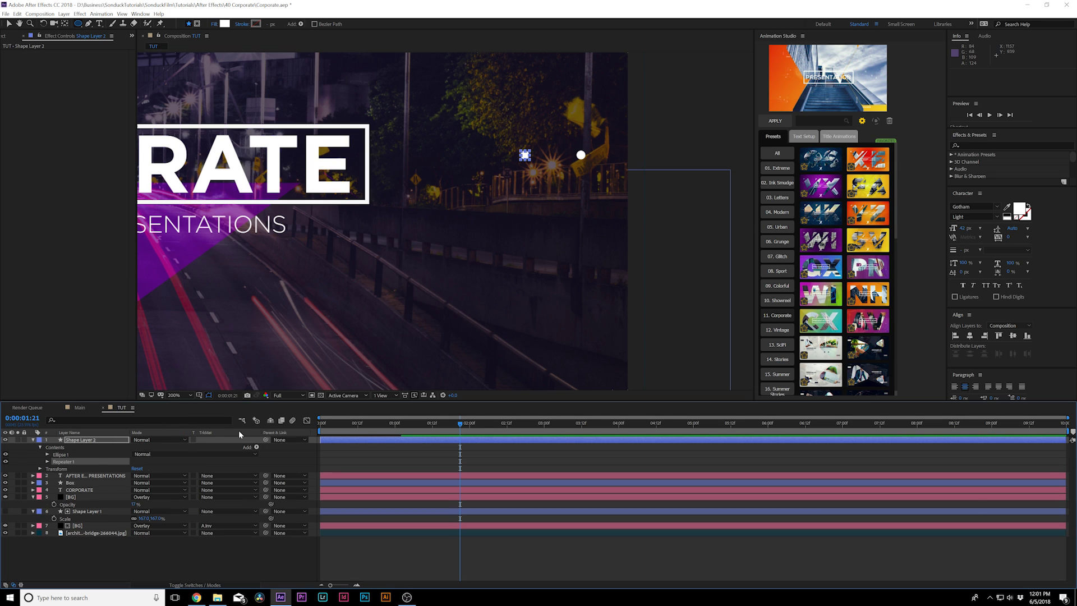
click(47, 461)
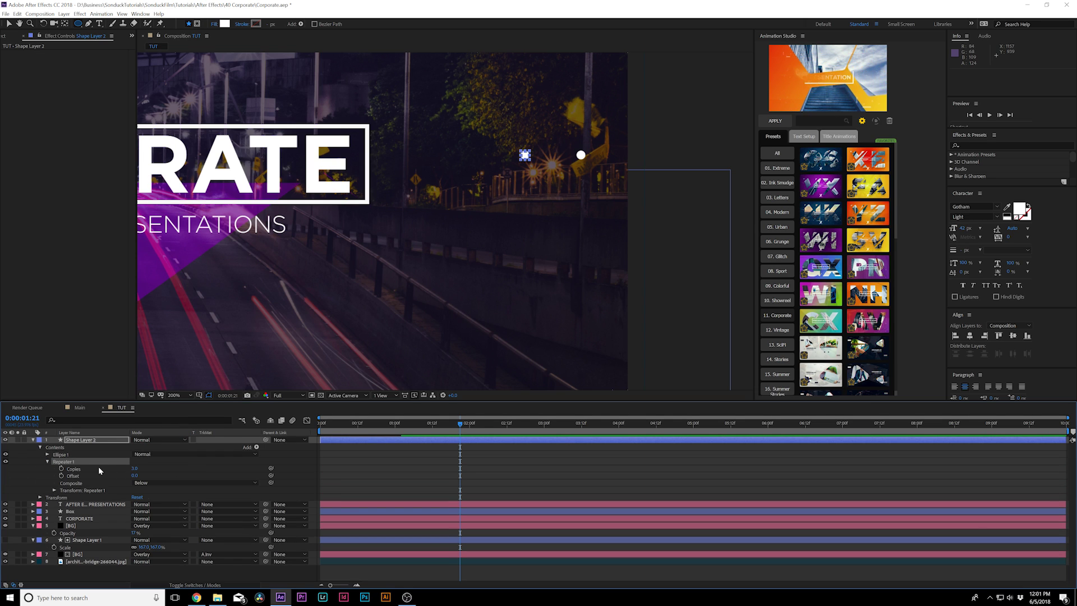
click(135, 468)
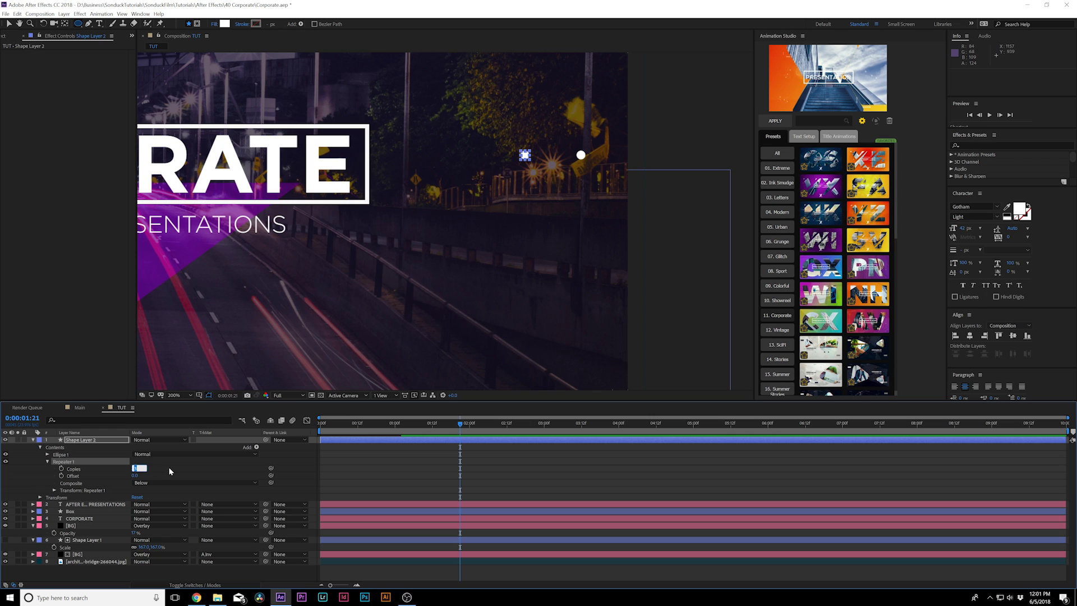
text(5)
click(156, 469)
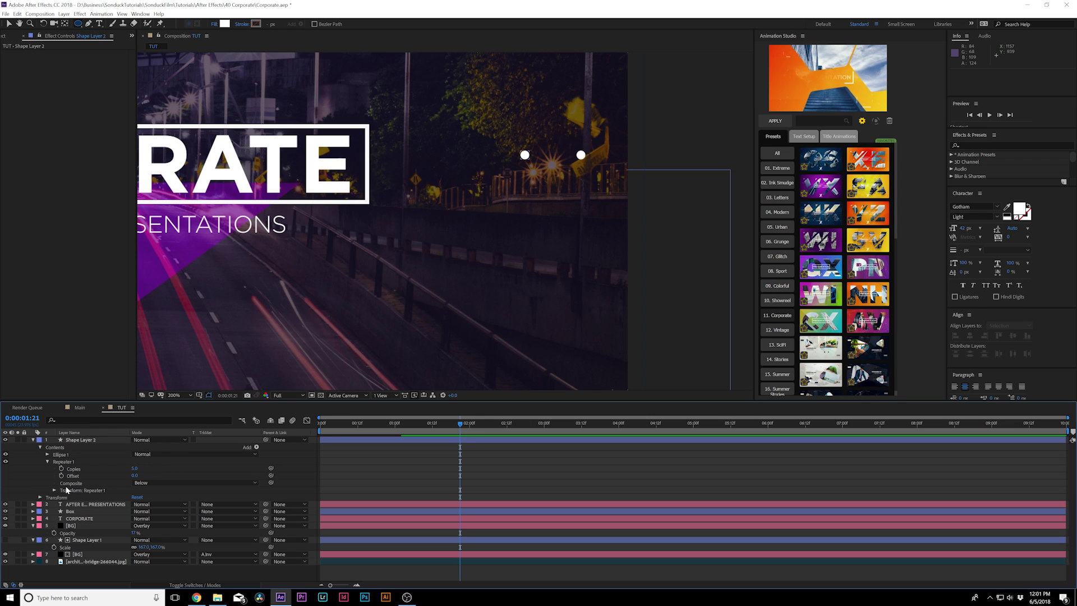
- Set the Repeater's transform position to 0, 34 to stack the circles in a vertical column
click(55, 490)
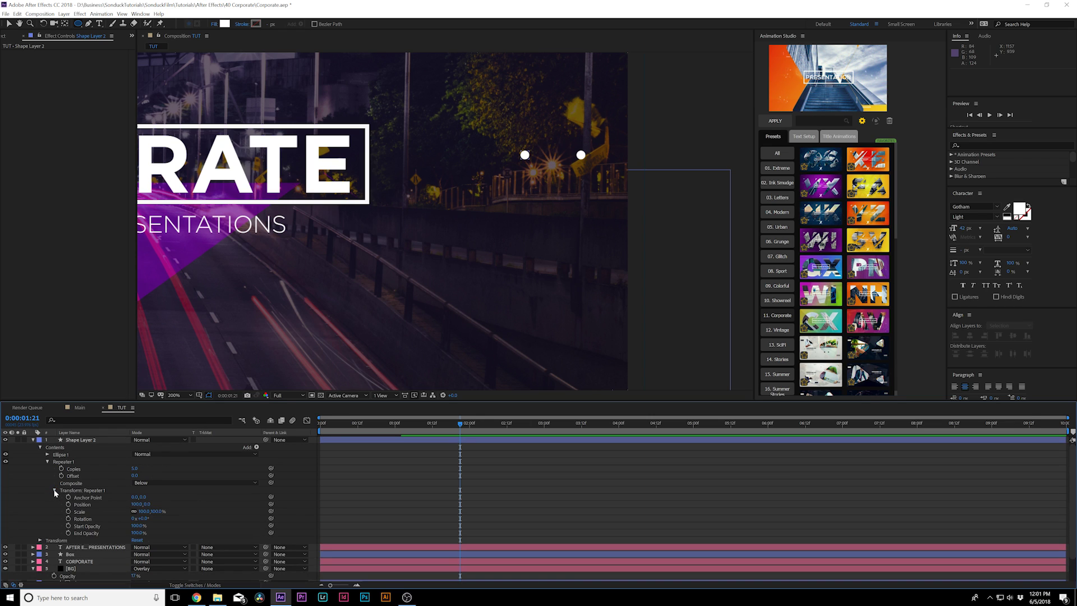
click(142, 505)
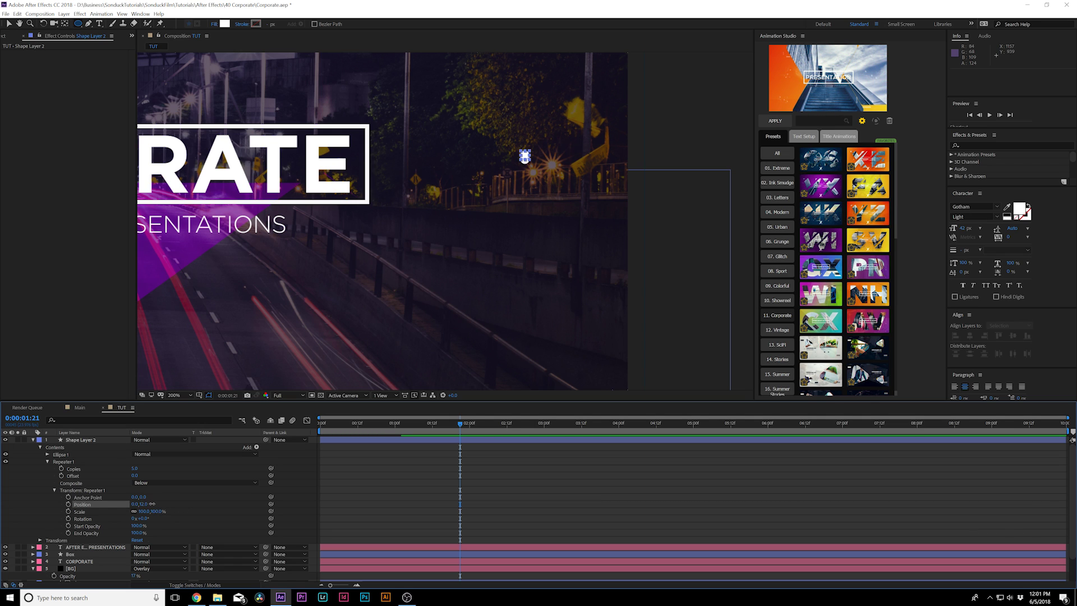
drag(151, 504, 157, 504)
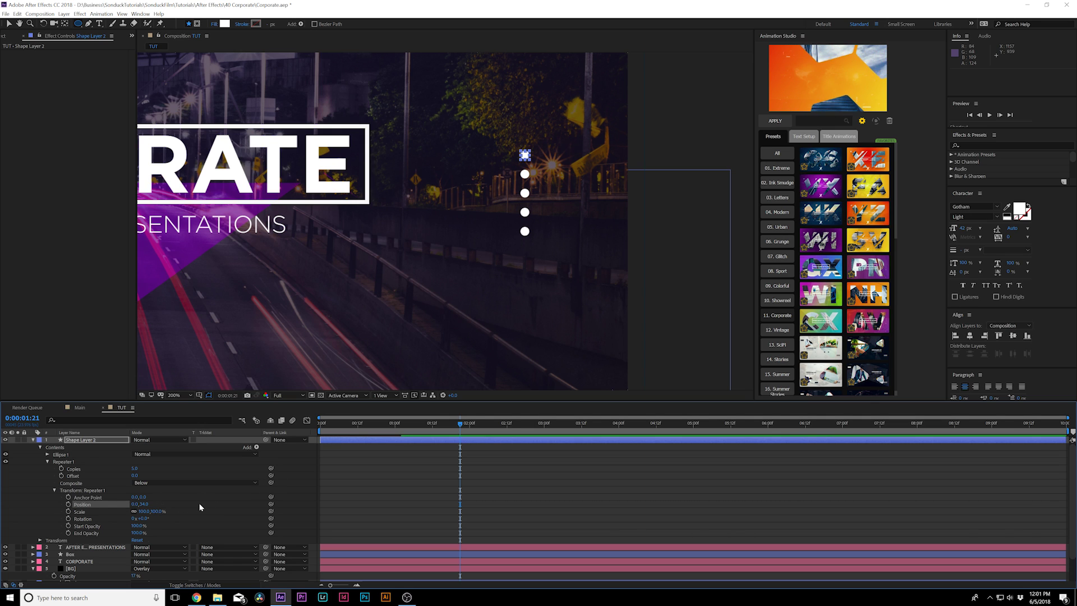
click(199, 505)
scroll(512, 238, down, 1)
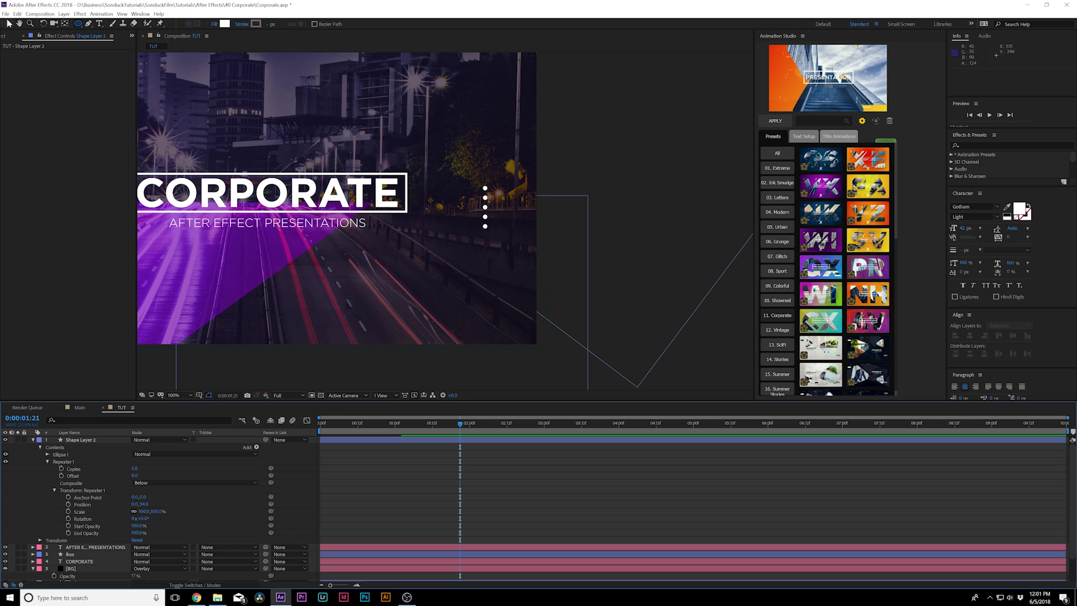
- Move the column of dots slightly up and to the right of its current place beside the CORPORATE title
click(8, 23)
click(178, 404)
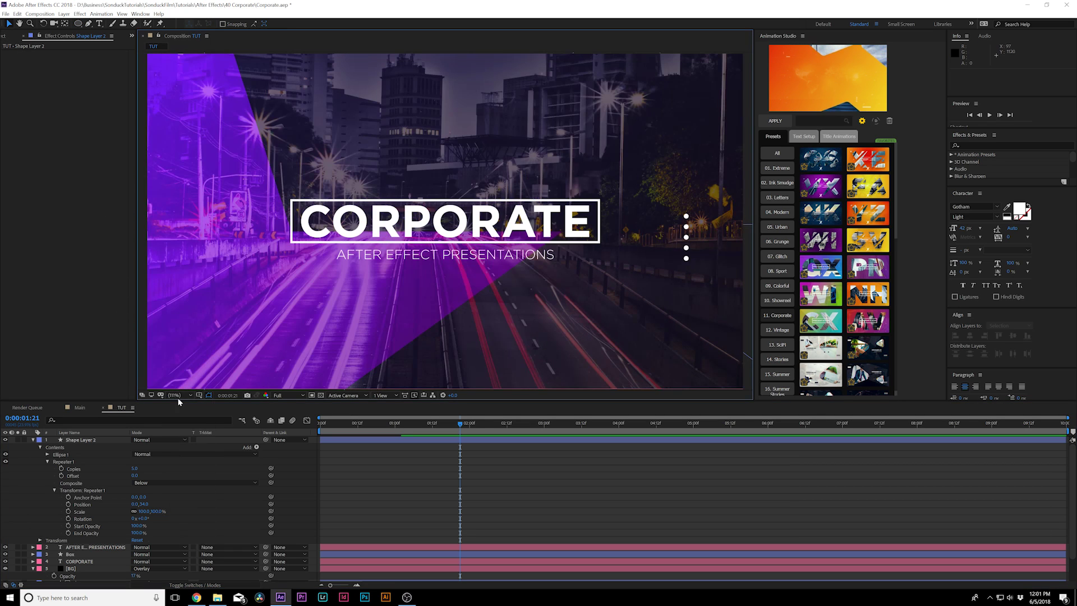
click(69, 455)
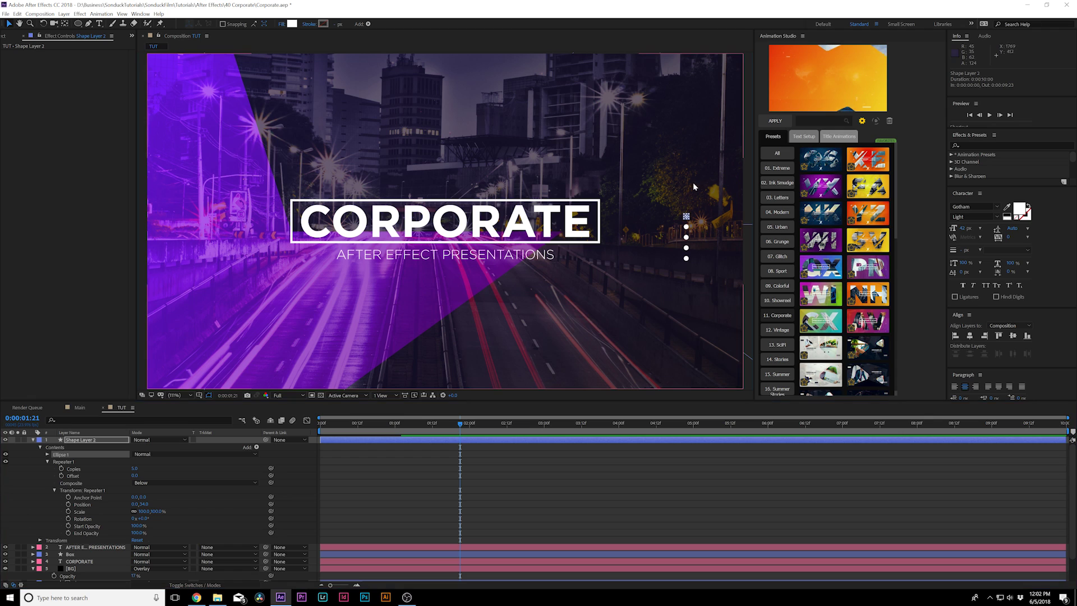
drag(686, 216, 692, 208)
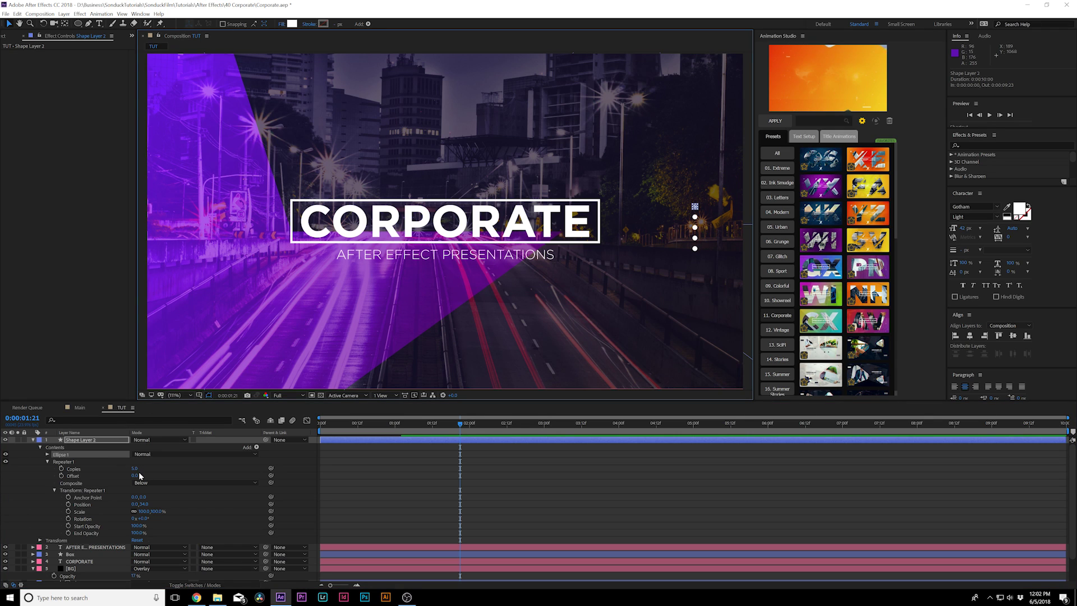
key(ctrl+z)
- Enlarge the circle's ellipse path to about 28.5 and set the Repeater's transform position to 0, 47
click(48, 454)
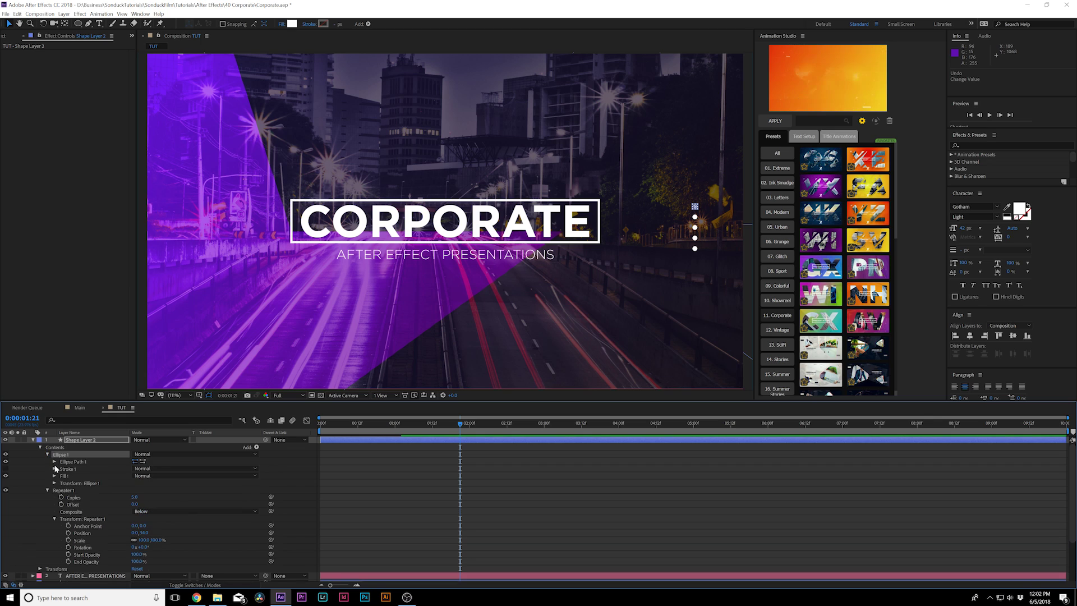
click(54, 462)
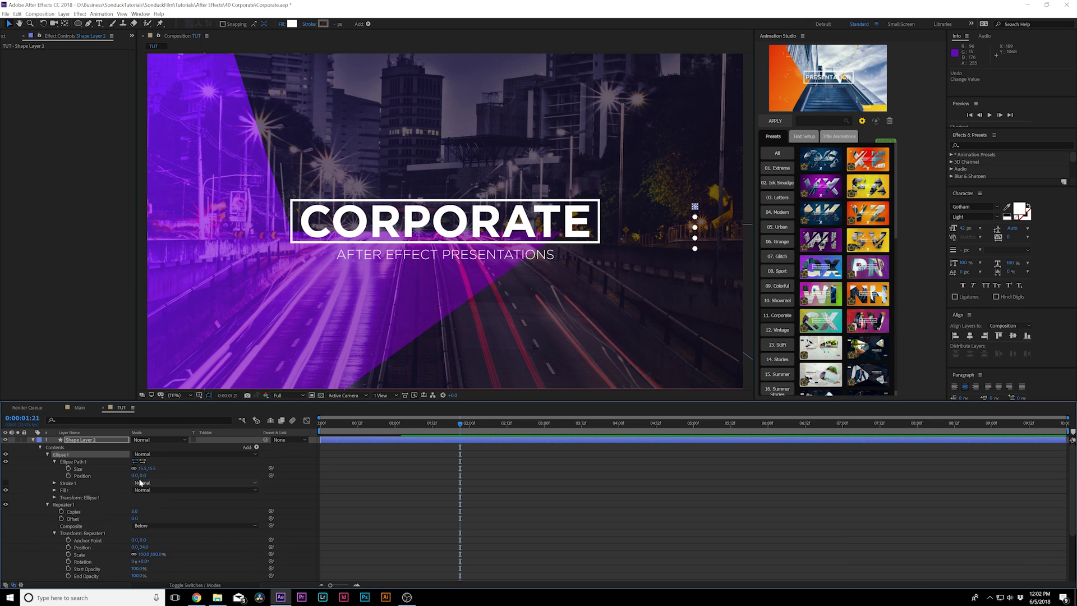
drag(141, 469, 149, 468)
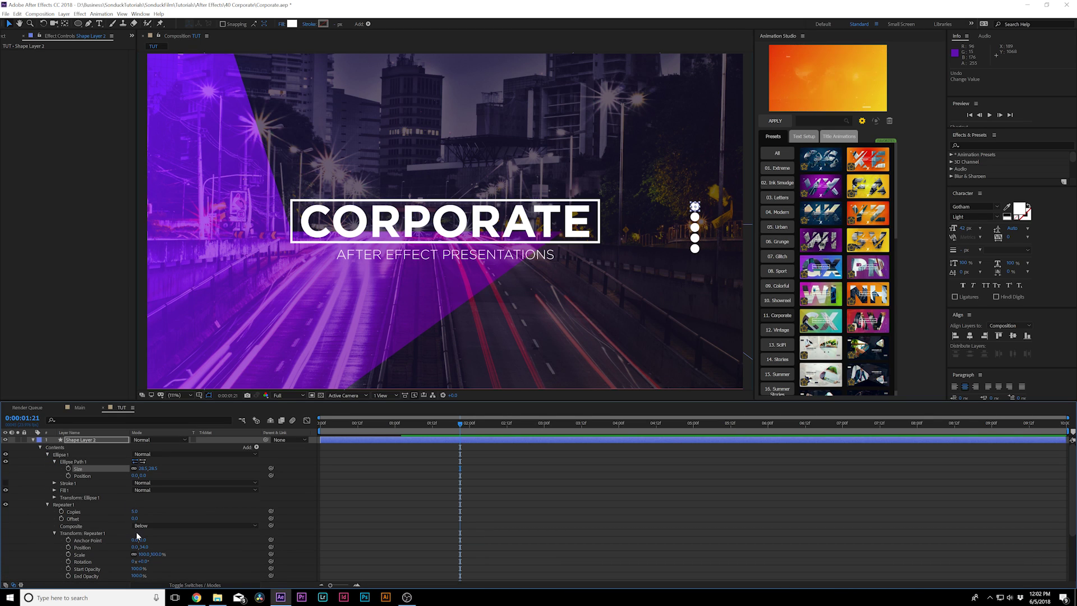
drag(141, 547, 160, 548)
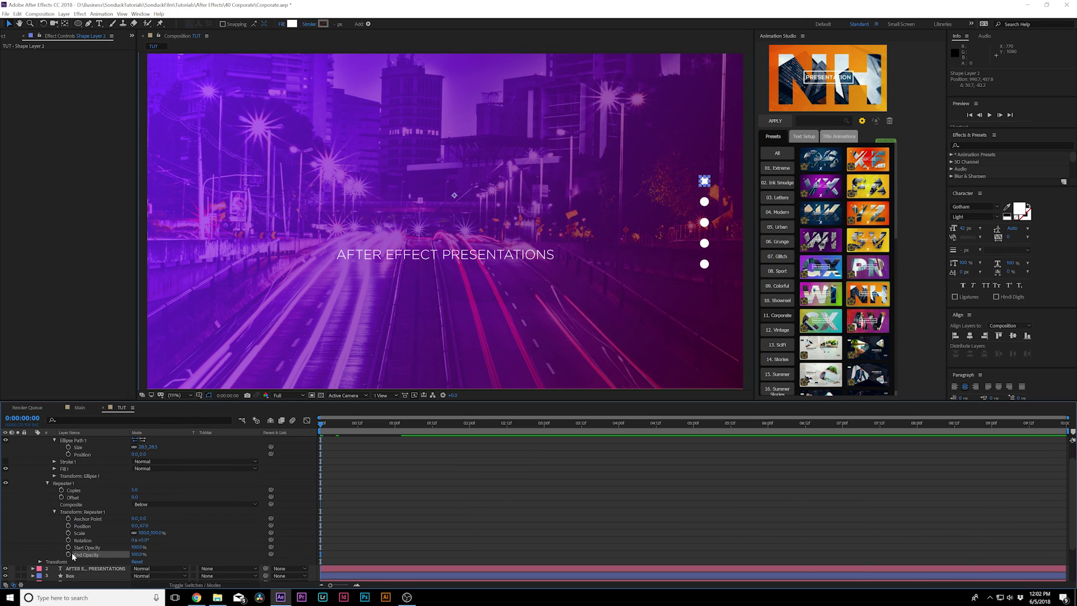
- Keyframe the Repeater's Start Opacity from 0% at 0:00 to 100% at 2:00, with End Opacity at 0%
click(69, 547)
drag(135, 547, 62, 546)
drag(137, 554, 78, 554)
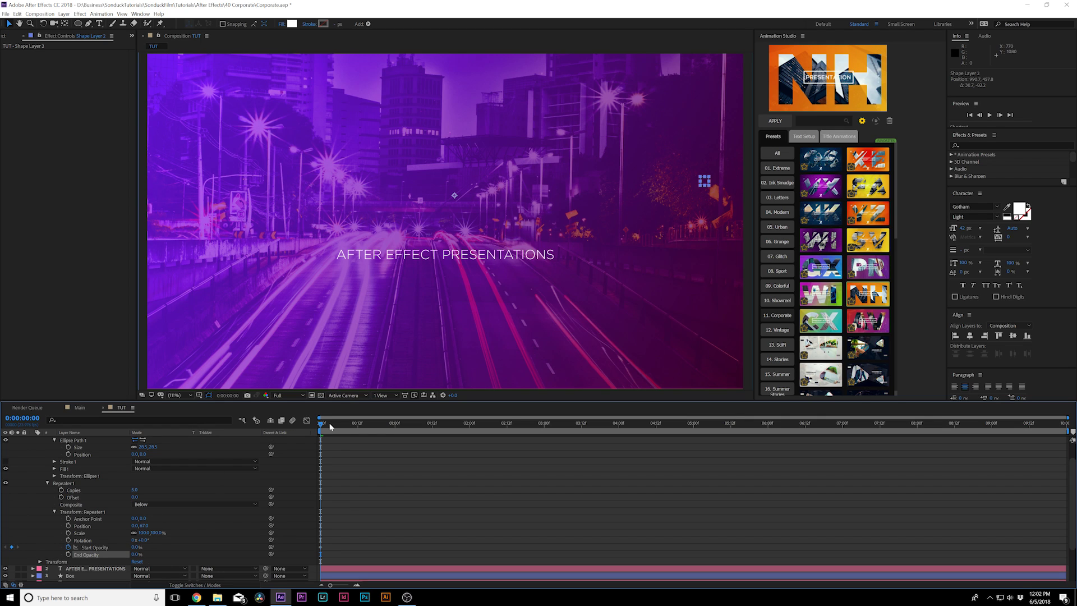
drag(330, 427, 469, 438)
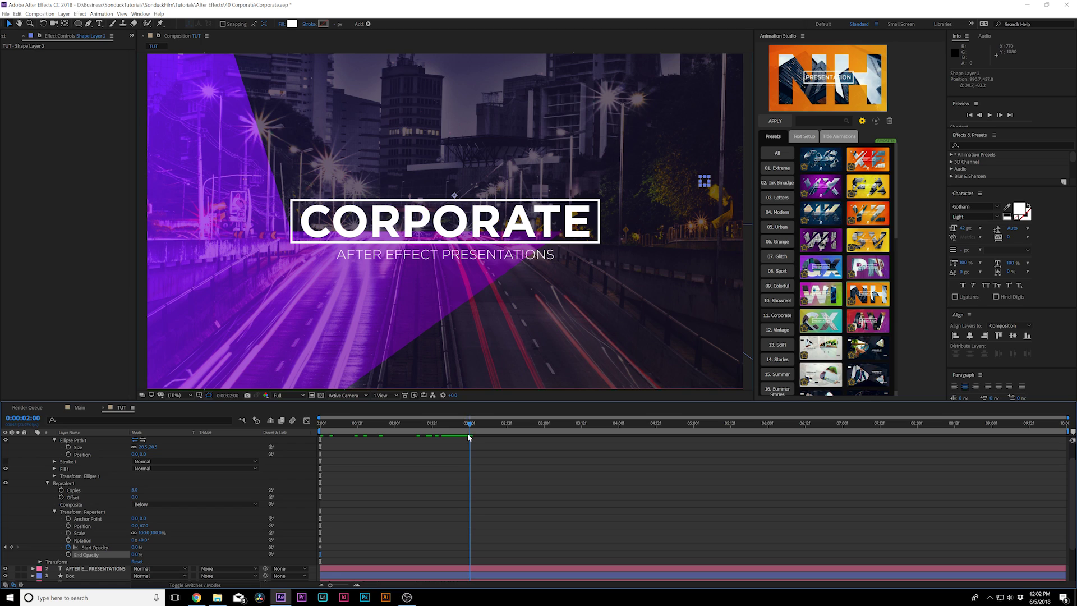
drag(136, 546, 209, 547)
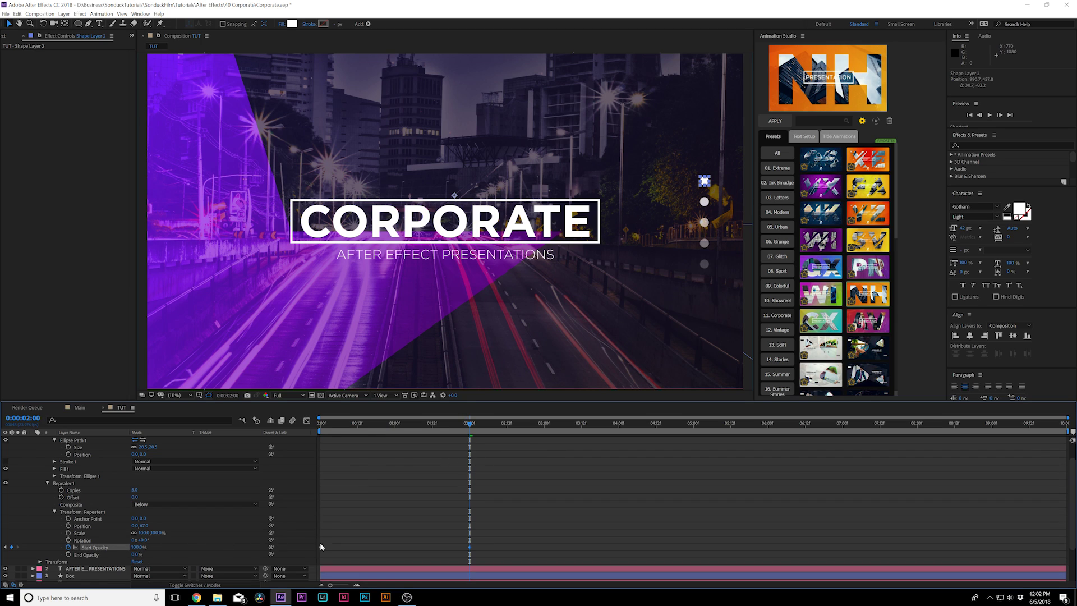
- Keyframe the Repeater's End Opacity from 0% at 2:00 to 100% at 3:11
click(69, 553)
drag(482, 429, 579, 437)
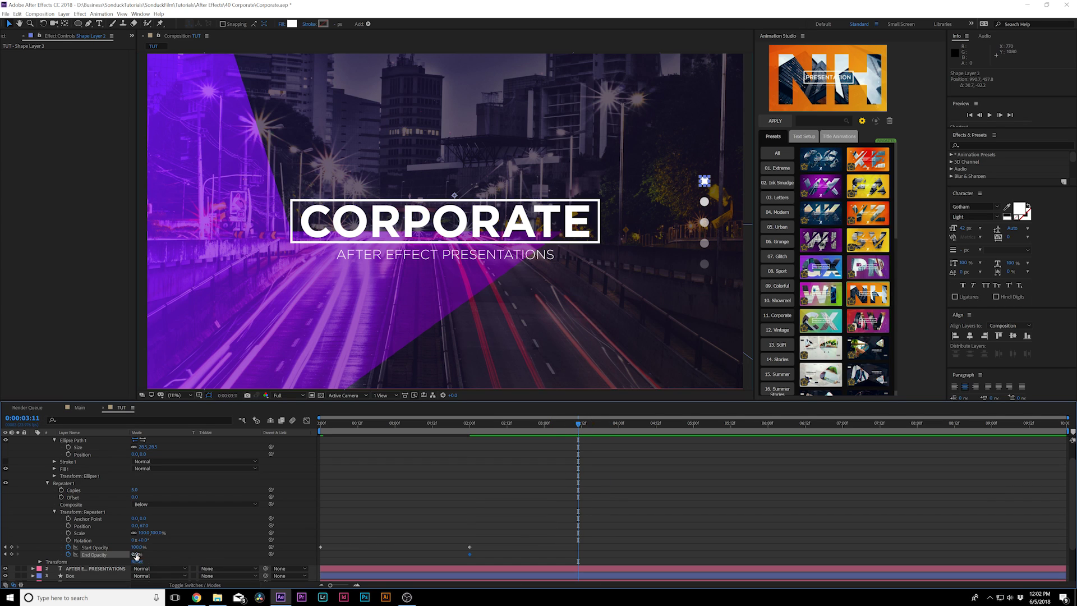
drag(136, 555, 211, 554)
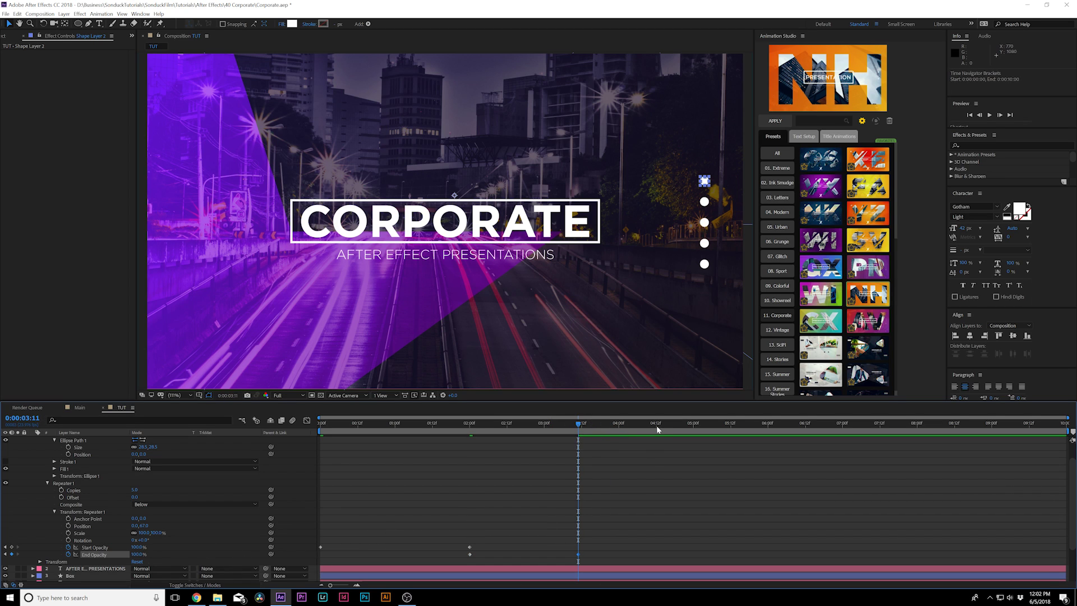
- Add End Opacity keyframes alternating between low and high at 4:18, 6:00, about 7:01 and about 8:12, and preview the flicker
drag(656, 425, 675, 425)
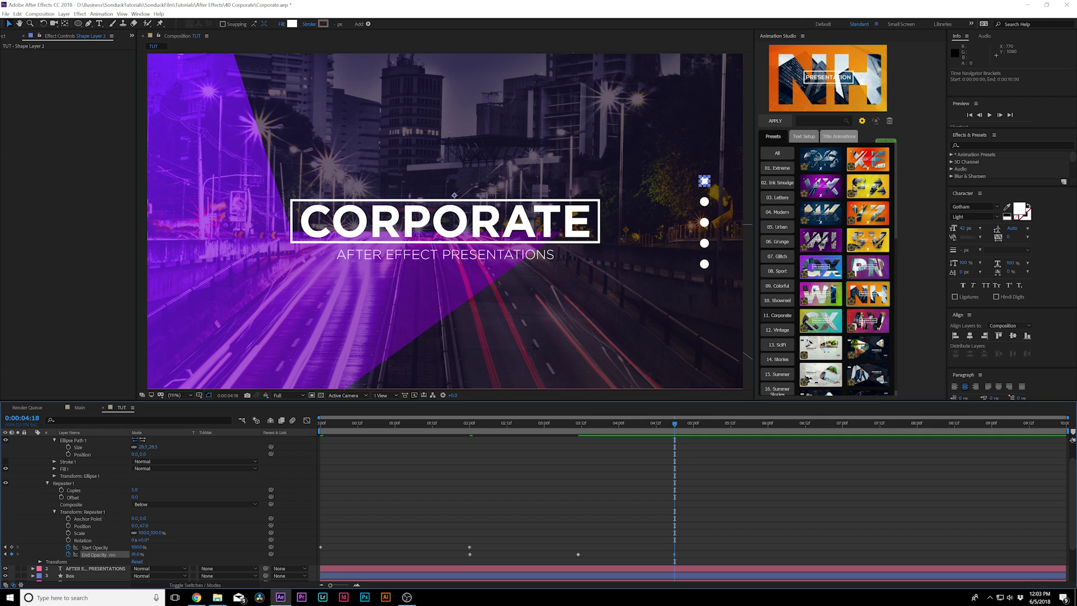
drag(692, 424, 768, 426)
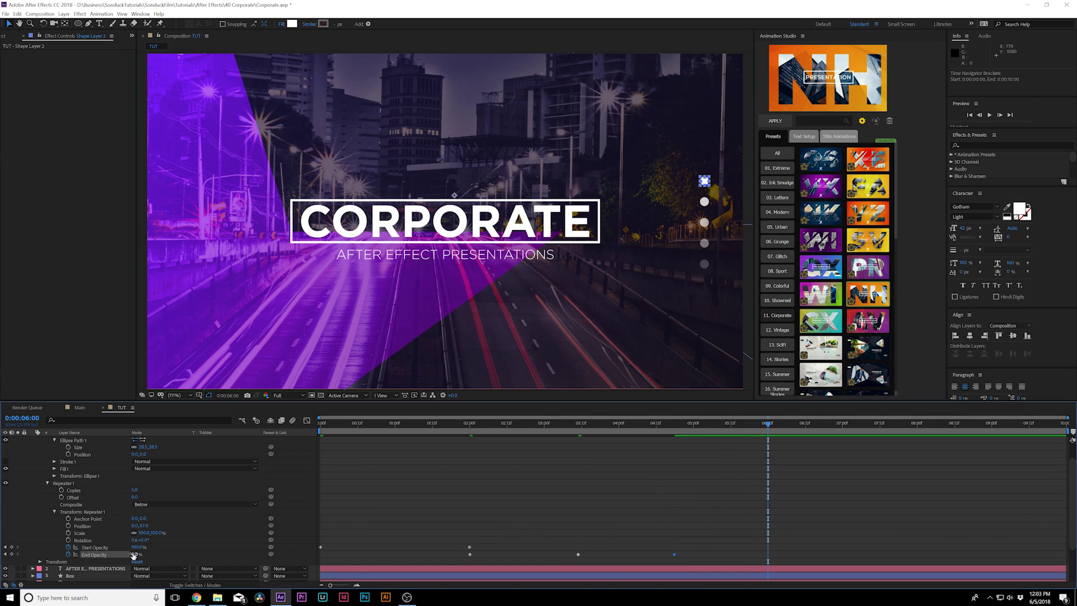
drag(133, 555, 423, 554)
drag(737, 424, 843, 483)
drag(137, 555, 17, 560)
drag(911, 423, 954, 423)
drag(133, 555, 808, 529)
drag(831, 425, 898, 487)
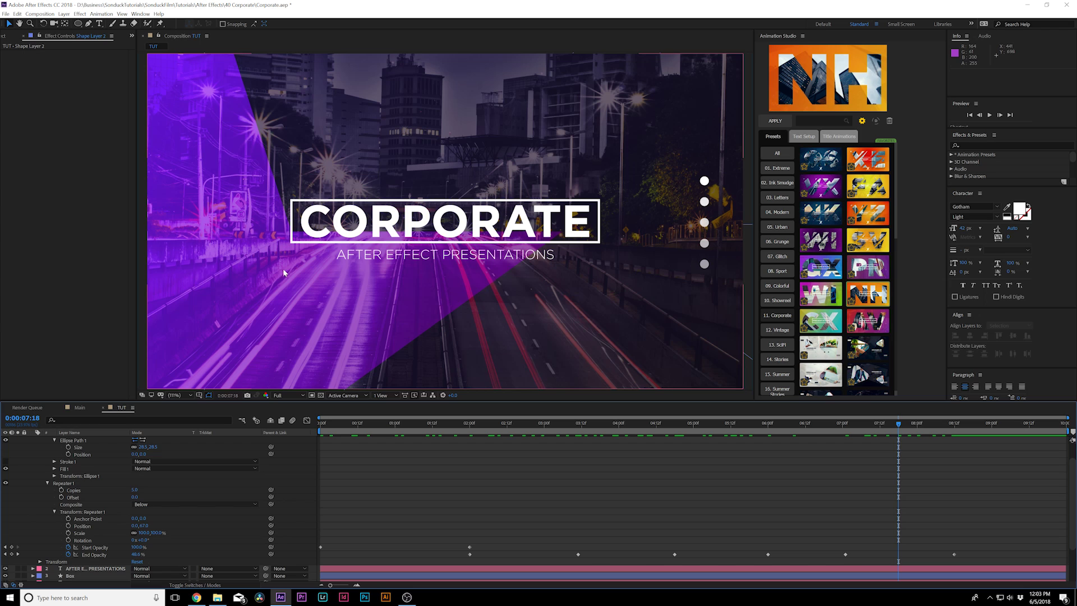
- Draw a circle around the first dot as a new shape layer with the Ellipse tool and set its fill to none
click(78, 24)
scroll(692, 193, up, 1)
drag(692, 192, 284, 238)
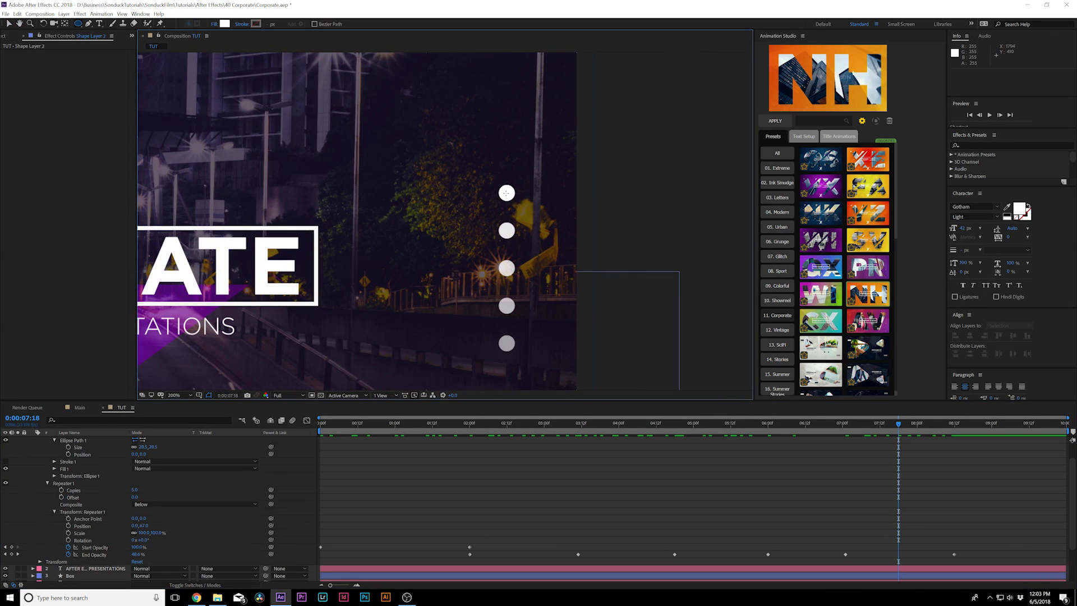
mouse_move(506, 193)
mouse_down()
mouse_move(525, 175)
mouse_move(521, 187)
mouse_up()
click(214, 24)
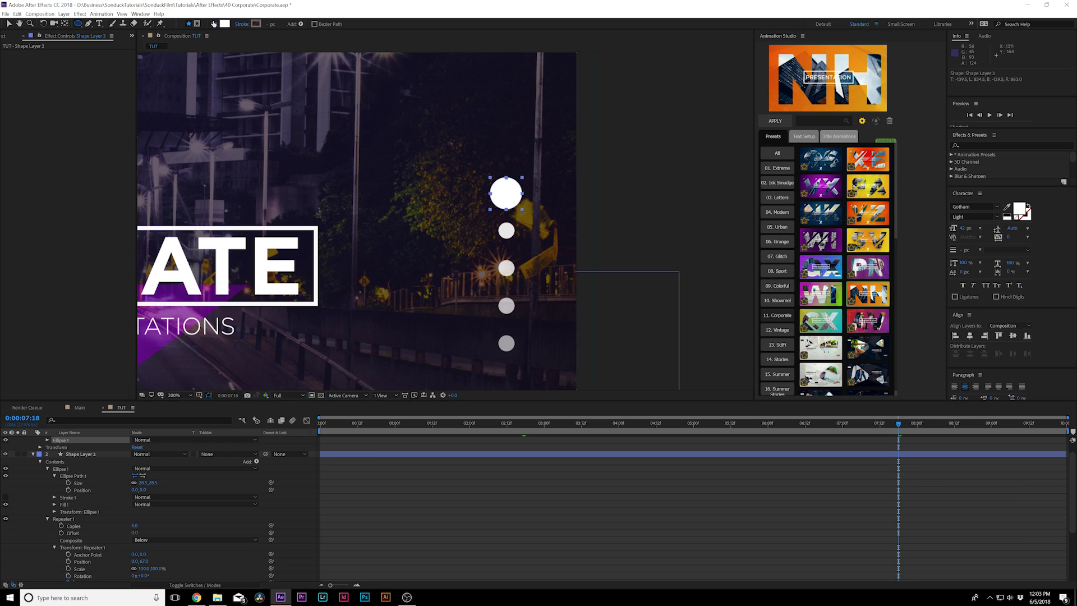
click(561, 189)
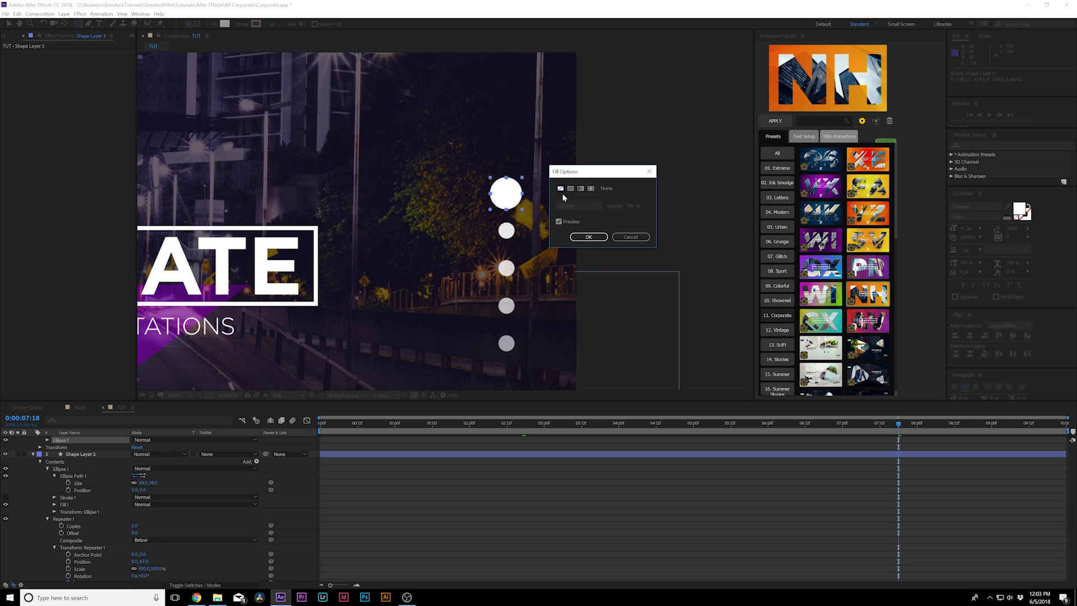
click(588, 236)
- Give the circle around the first dot a solid white stroke 2 px wide
click(241, 24)
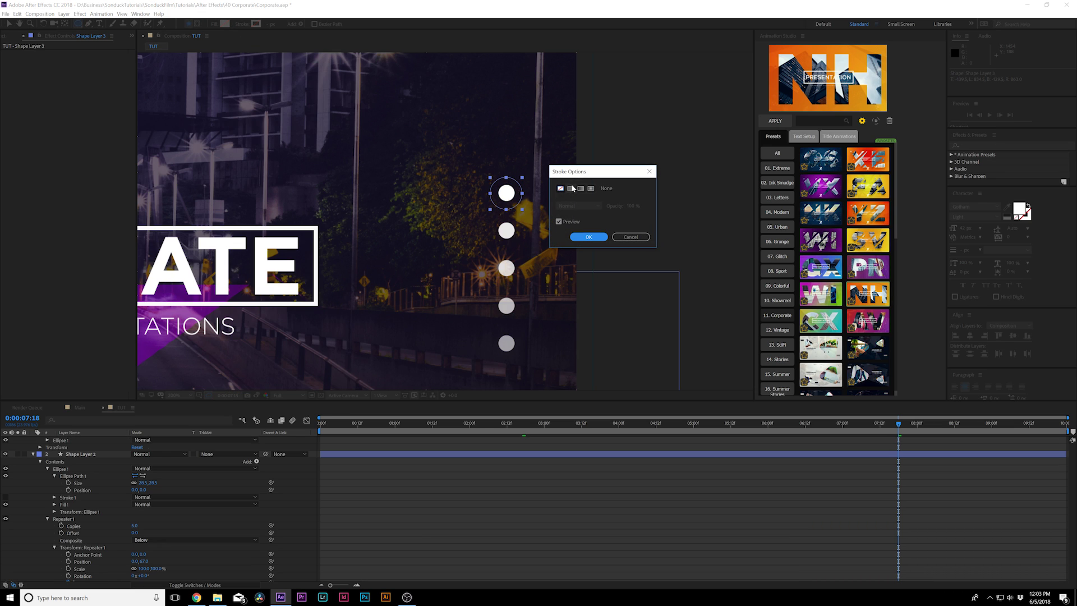
click(572, 189)
click(588, 237)
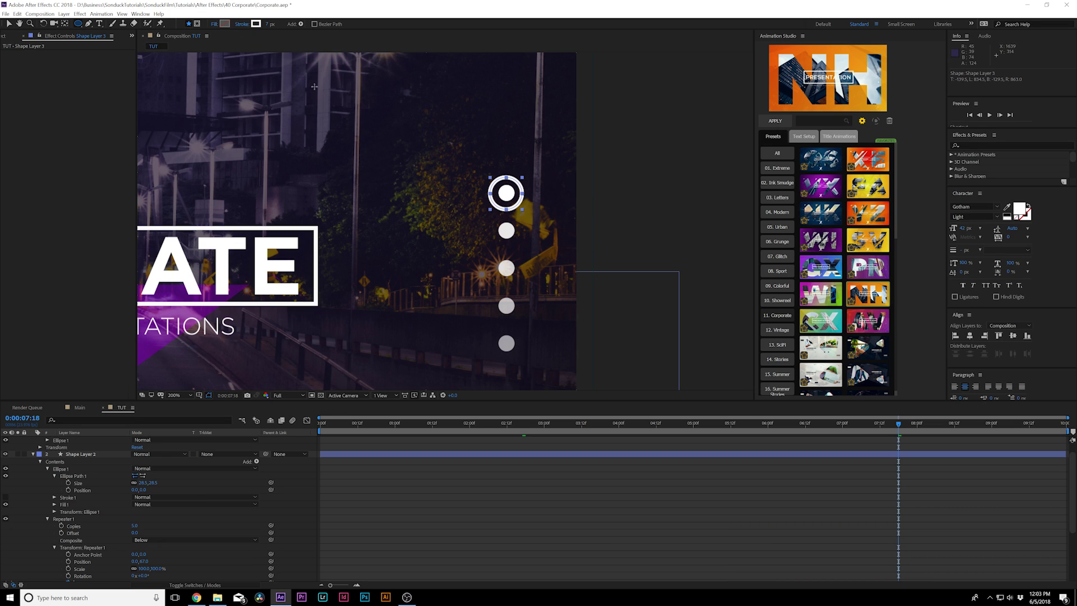
click(268, 24)
text(2)
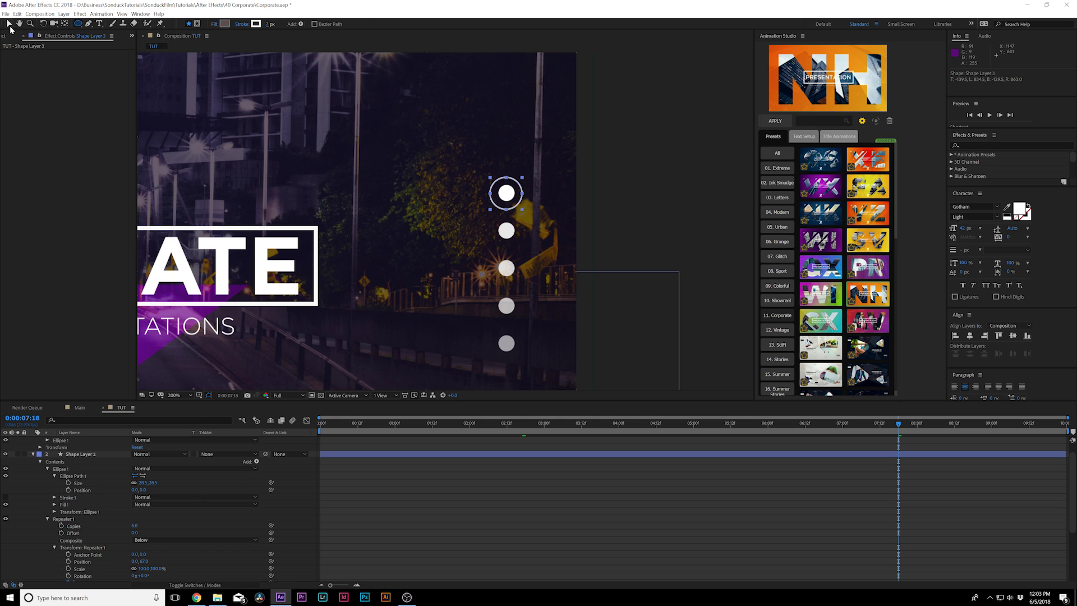
- Keyframe the ring layer's opacity from 0% at 0:19 to 100% at about 1:17, and check the fade
click(9, 26)
click(654, 330)
drag(799, 429, 379, 432)
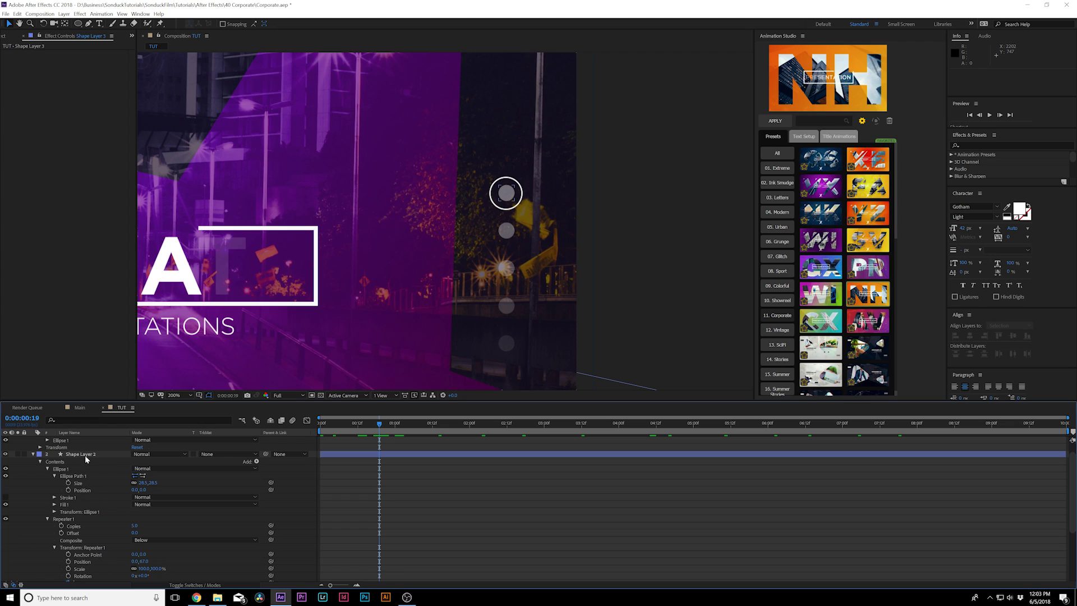
scroll(88, 454, up, 1)
click(82, 441)
key(t)
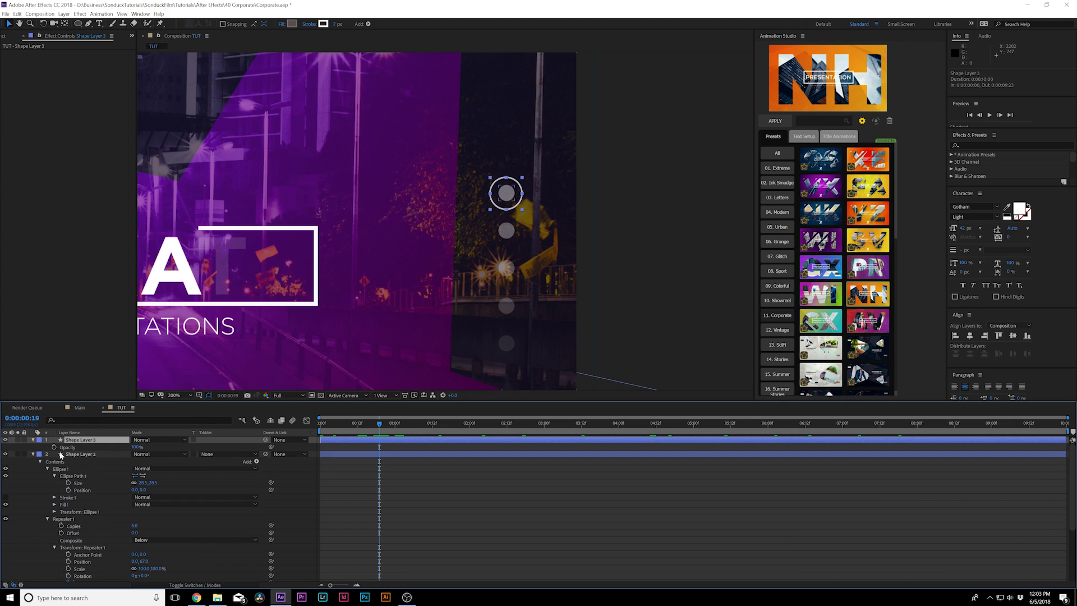
click(54, 447)
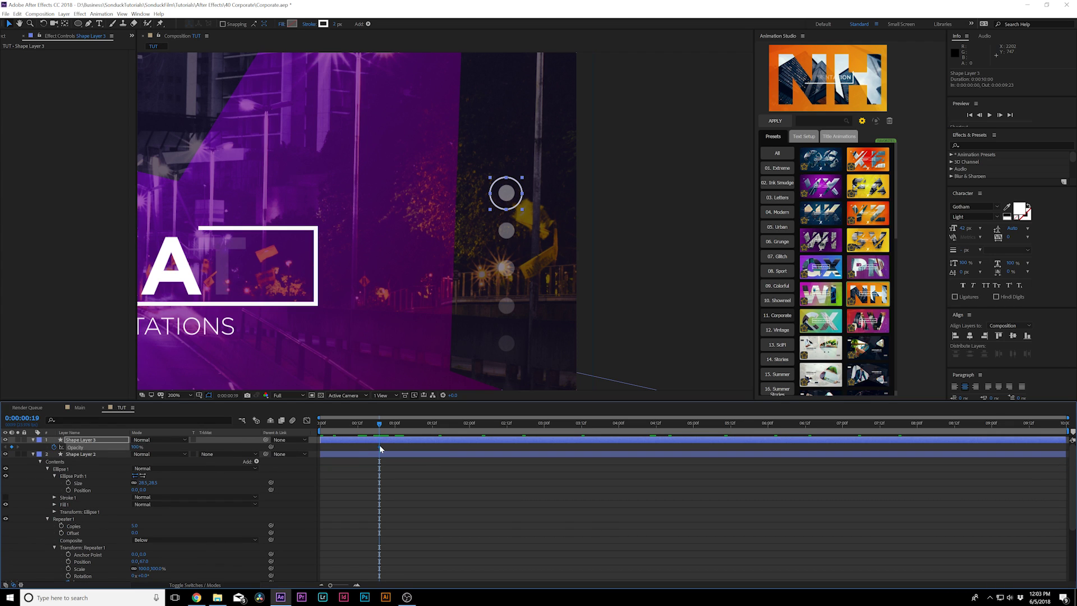
drag(379, 447, 448, 447)
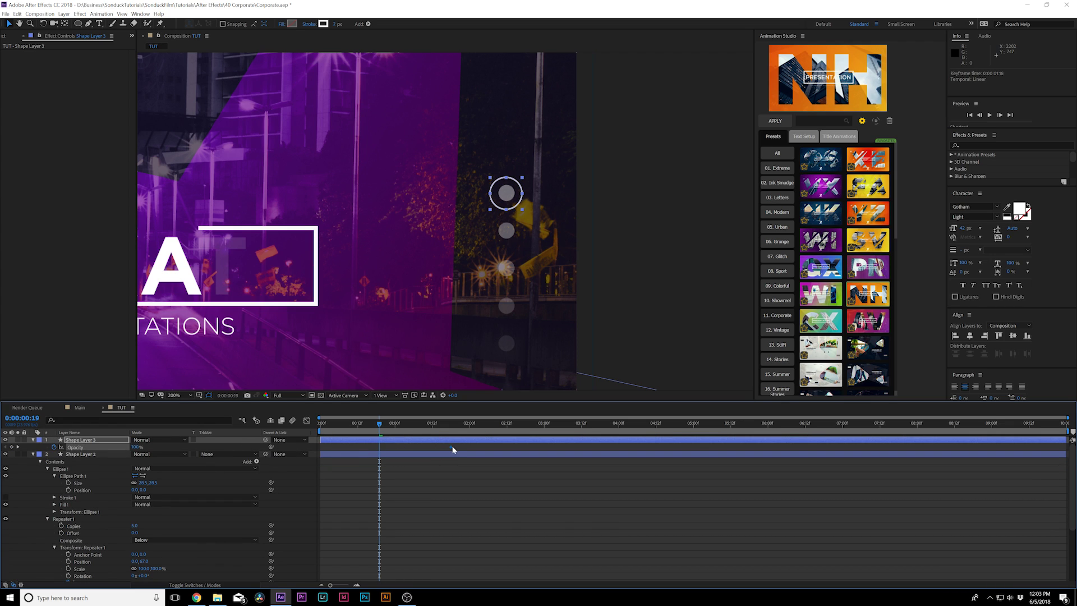
click(355, 525)
drag(379, 424, 526, 424)
scroll(429, 312, down, 1)
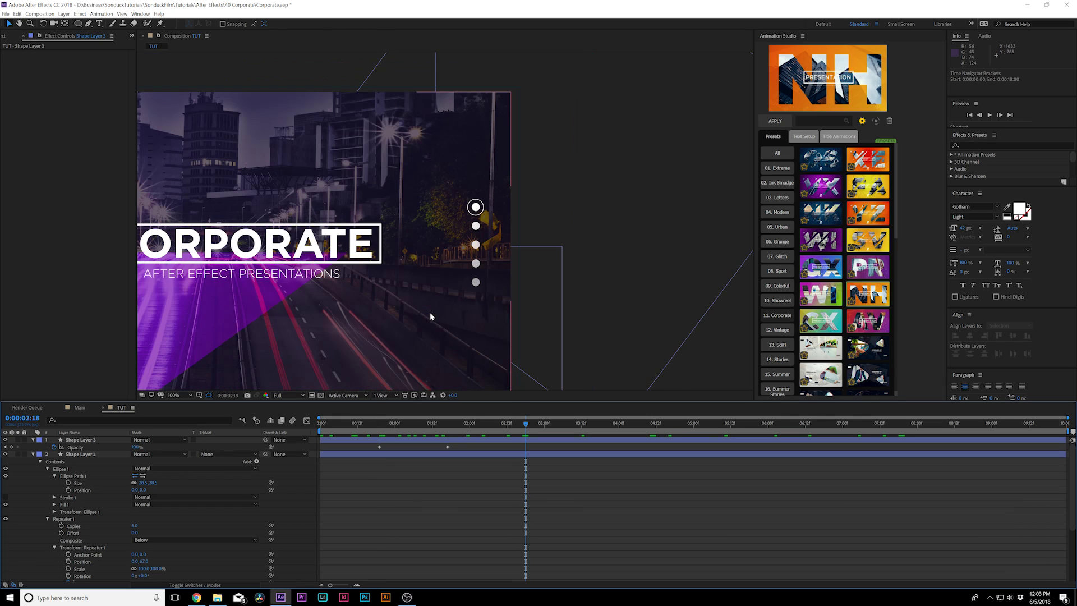
- Change the ring's stroke colour to purple and collapse the properties of all layers
click(39, 441)
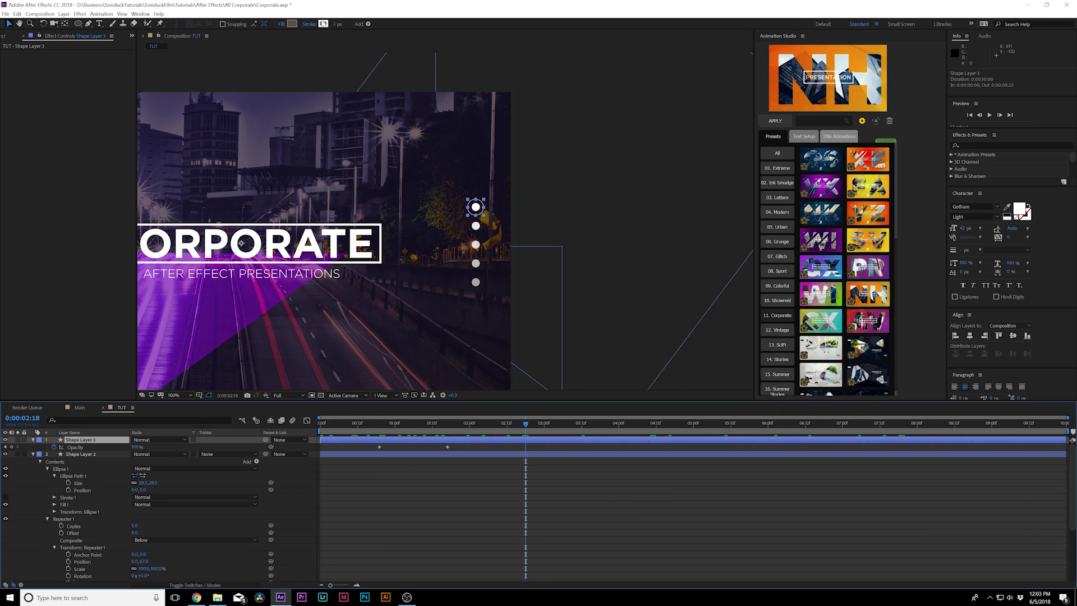
click(323, 23)
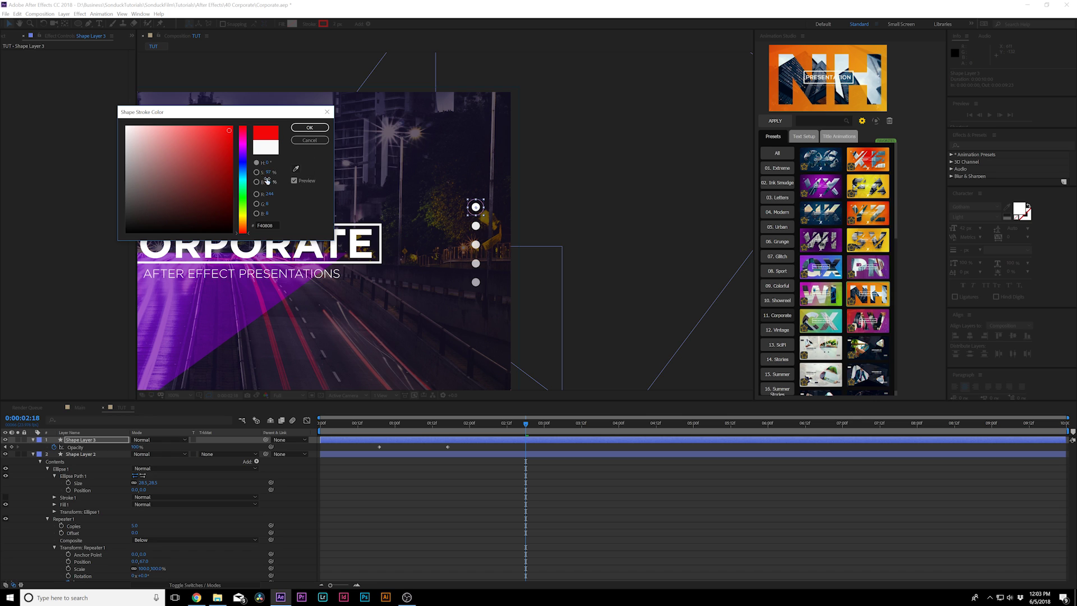
click(242, 172)
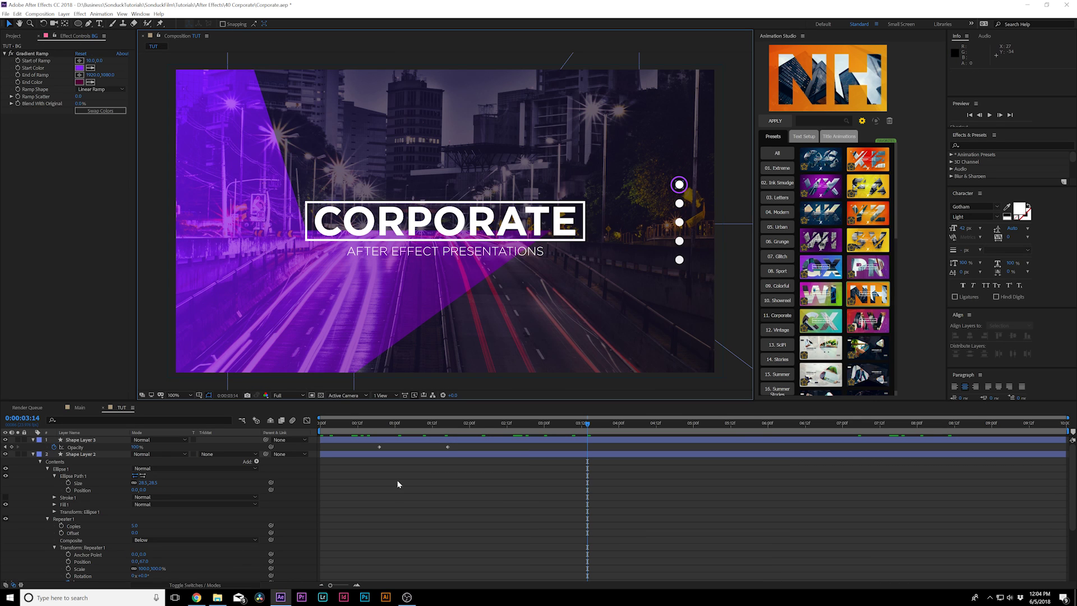
key(u)
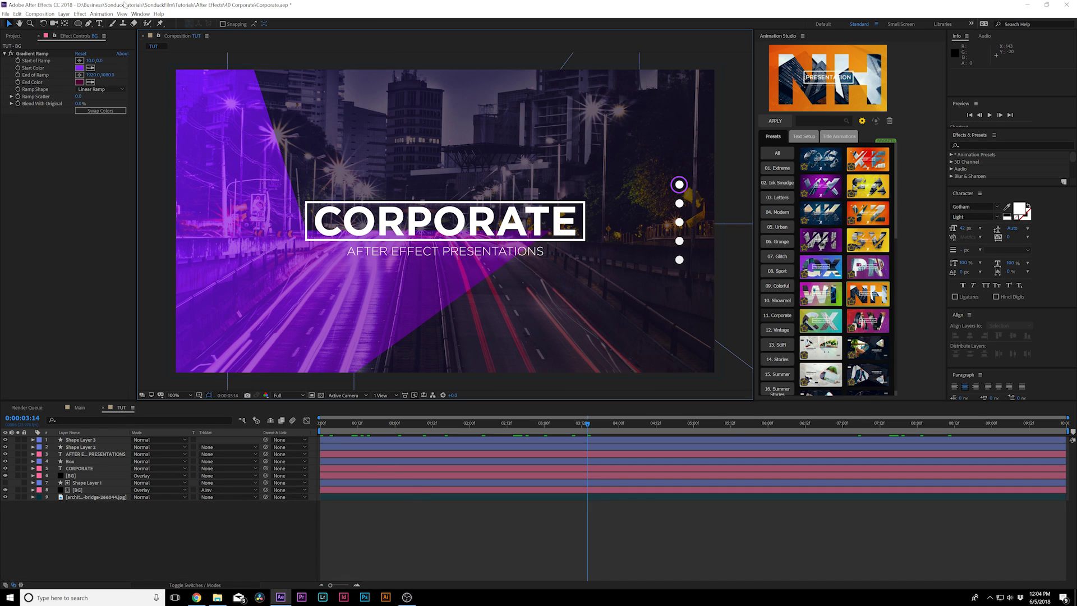
- Create a text layer containing ">" and move it up to the subtitle
click(98, 24)
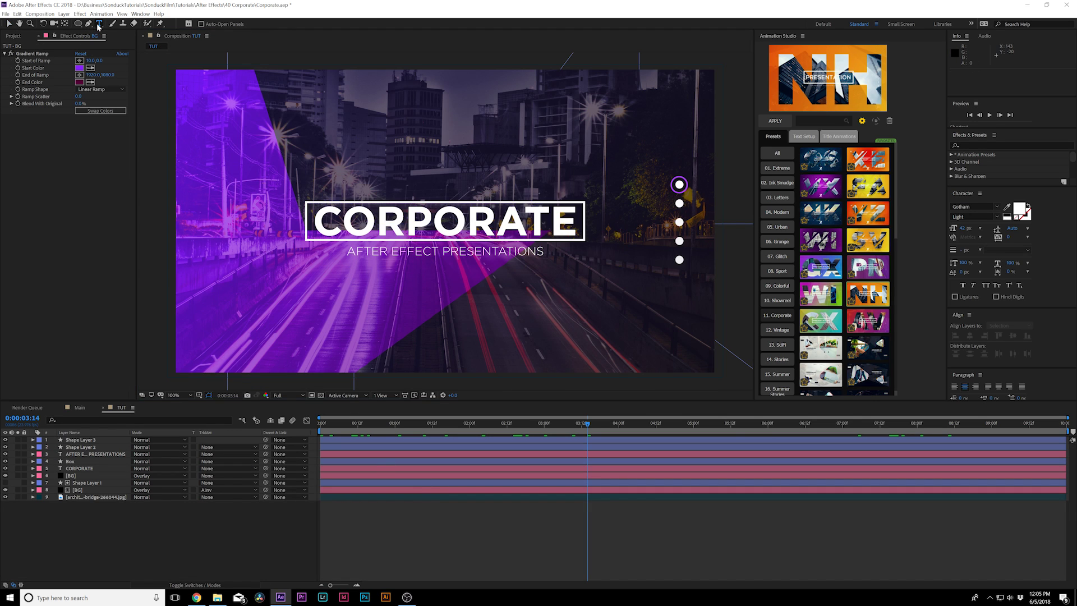
click(563, 334)
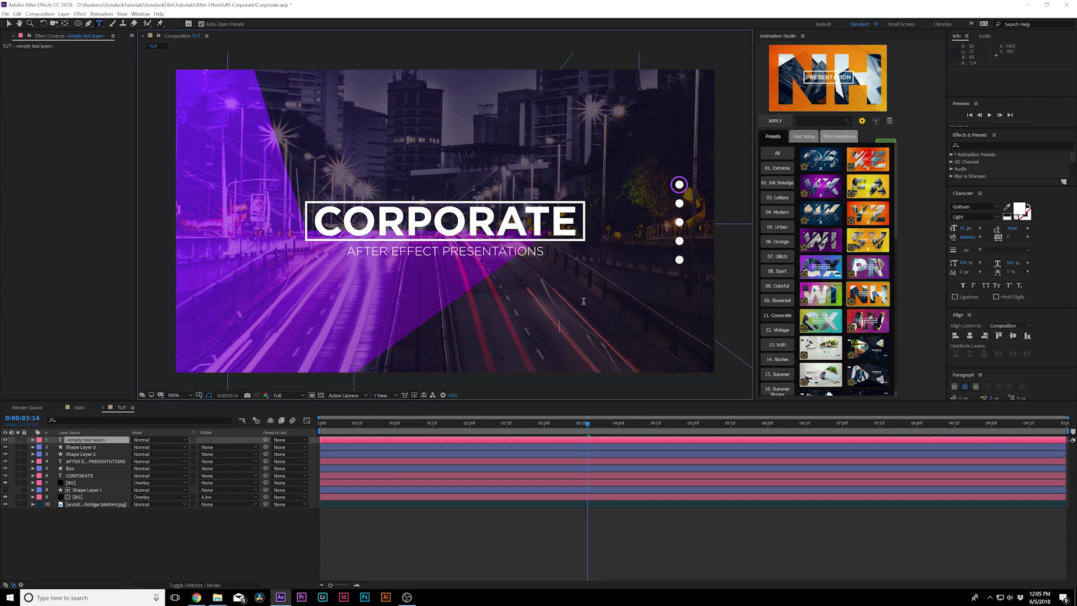
text(>)
scroll(589, 319, up, 1)
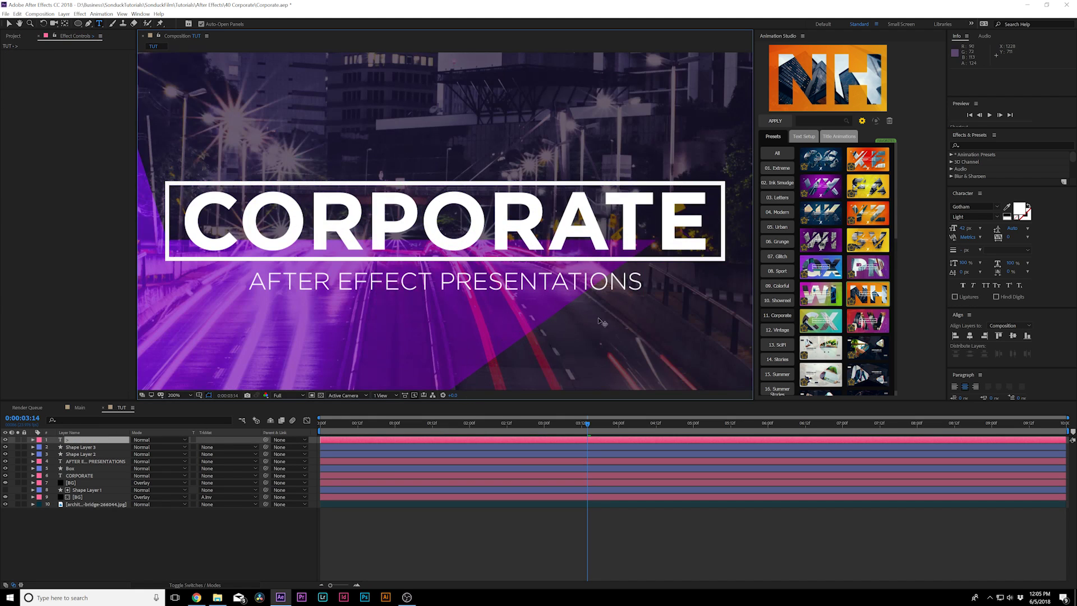
drag(635, 331, 550, 208)
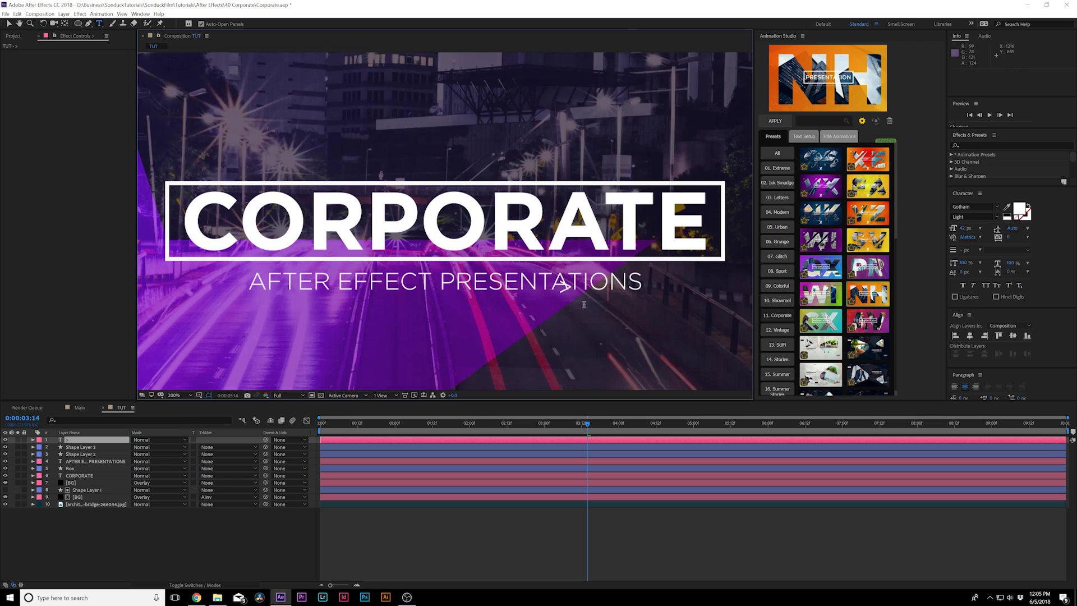
click(9, 23)
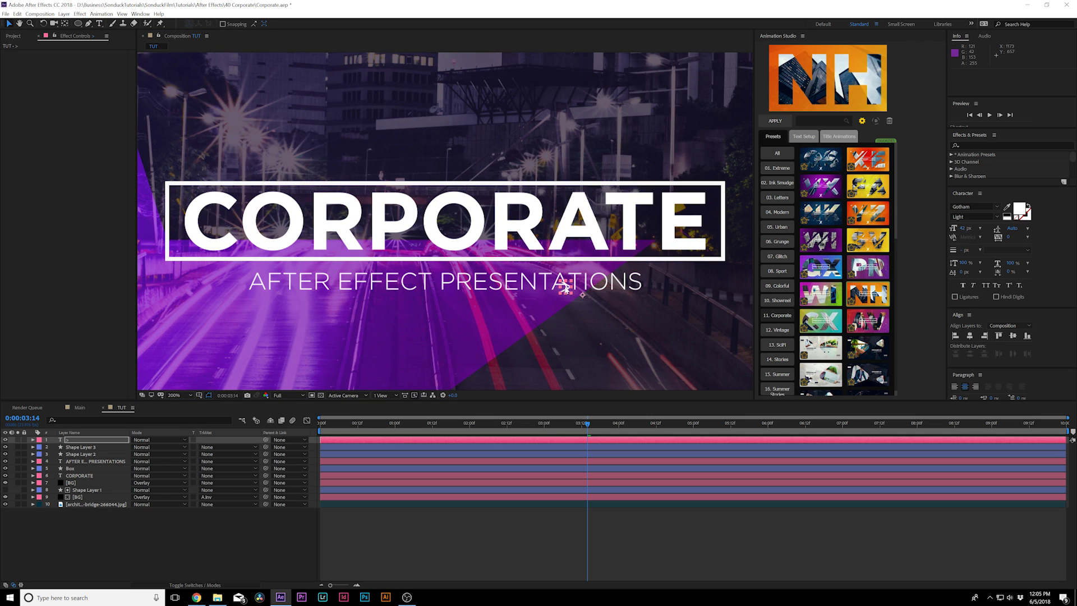
- Enlarge the ">" text to 121 px and place it in the lower-right corner of the composition
key(comma)
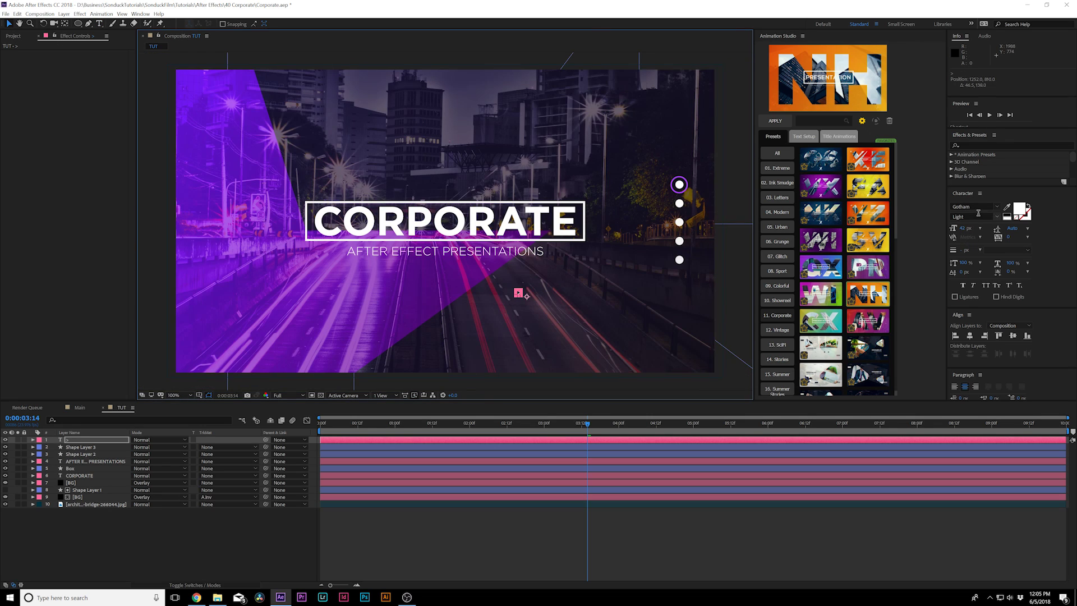
mouse_move(965, 227)
mouse_down()
mouse_move(997, 229)
mouse_move(978, 237)
mouse_up()
drag(478, 273, 675, 339)
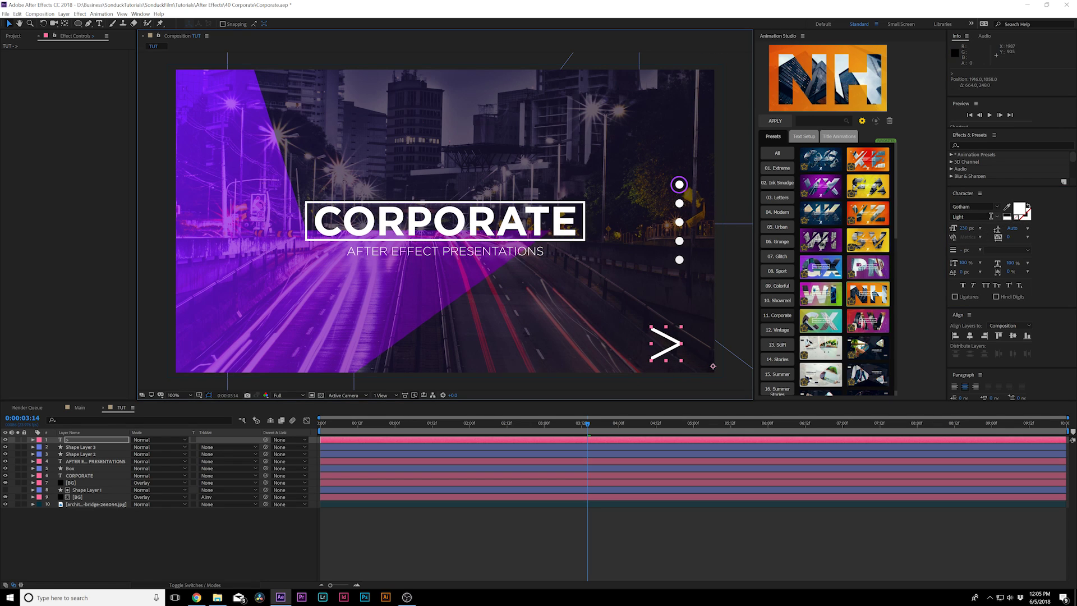
drag(963, 227, 913, 234)
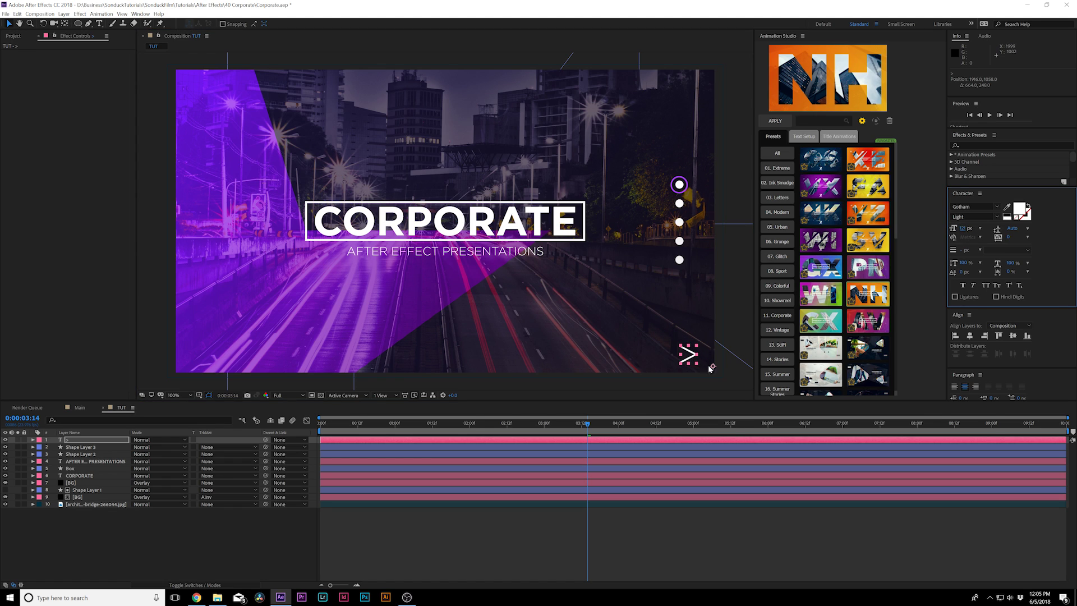
mouse_move(692, 352)
mouse_down()
mouse_move(650, 342)
mouse_move(689, 346)
mouse_move(675, 342)
mouse_up()
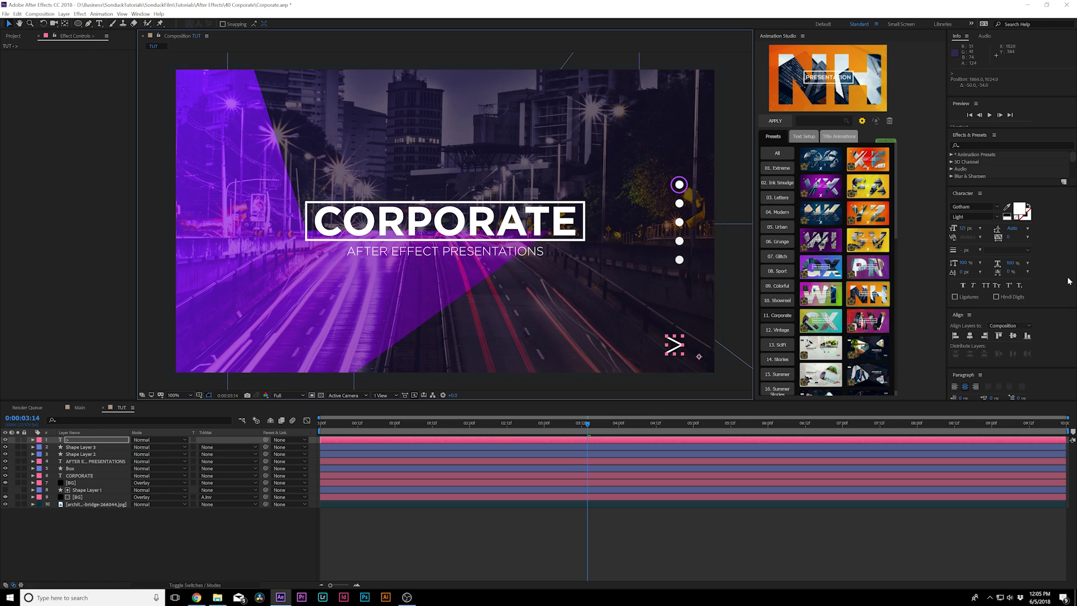
- Colour the ">" text purple by sampling the ring around the first dot
click(1019, 209)
click(296, 168)
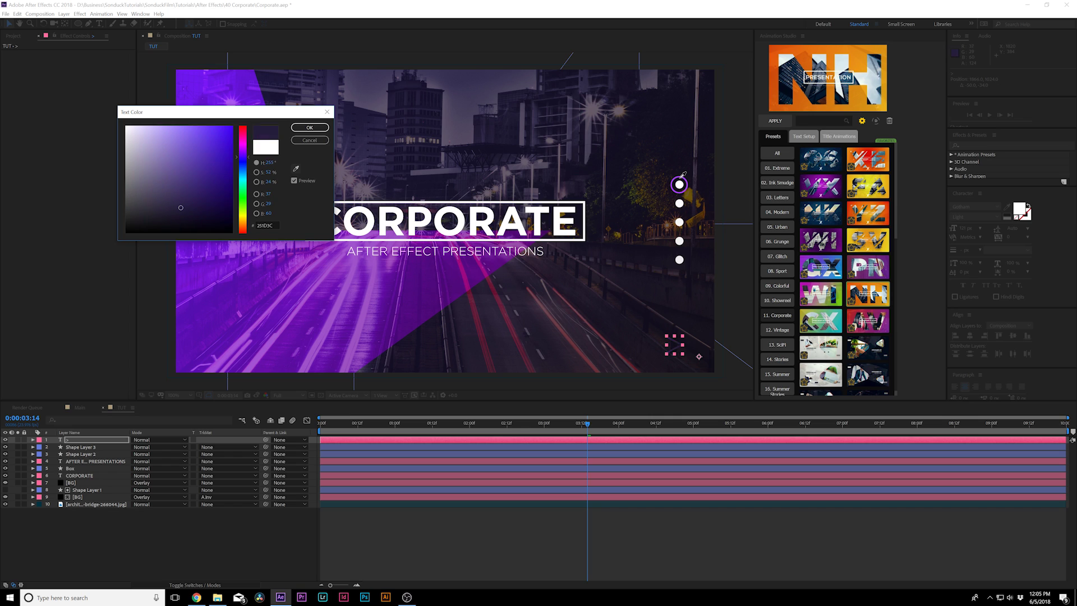
click(681, 178)
key(Return)
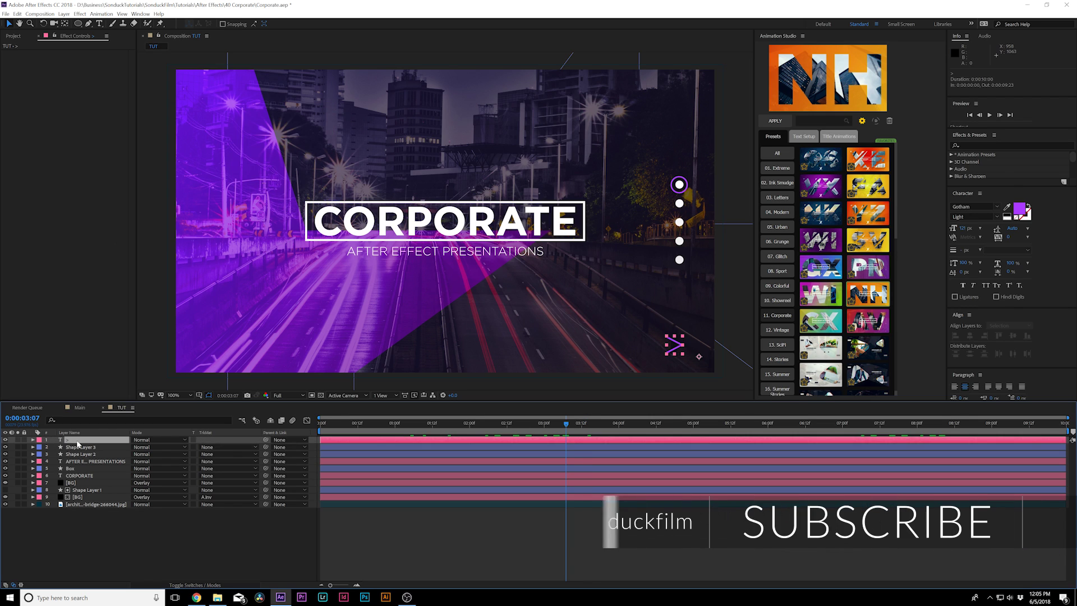
- Keyframe the ">" layer's rotation at 0° and opacity at 100%, and move both keyframes to 3:16
key(r)
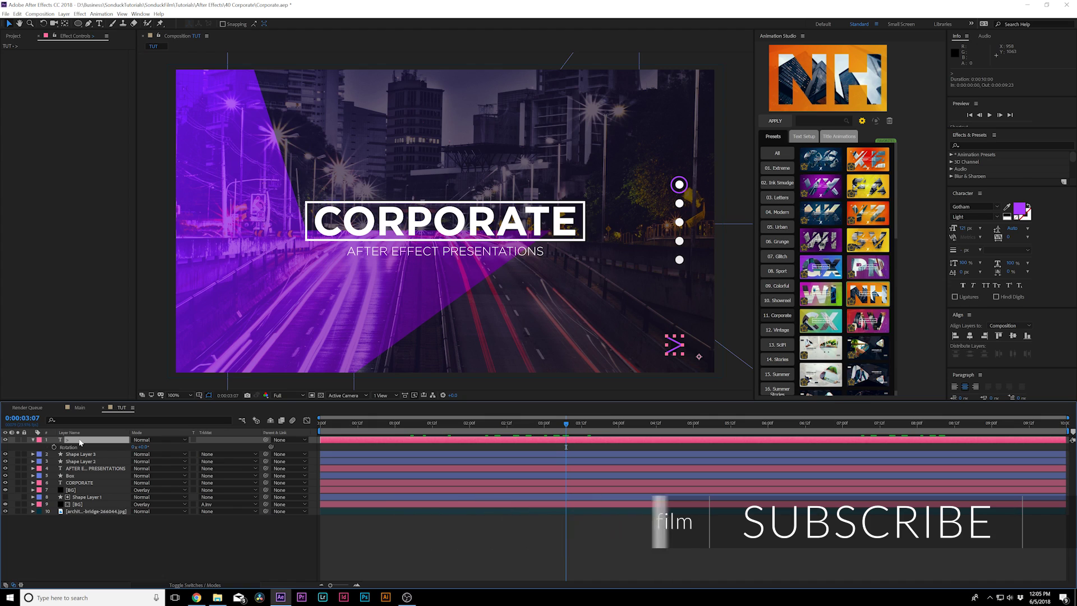
key(shift+t)
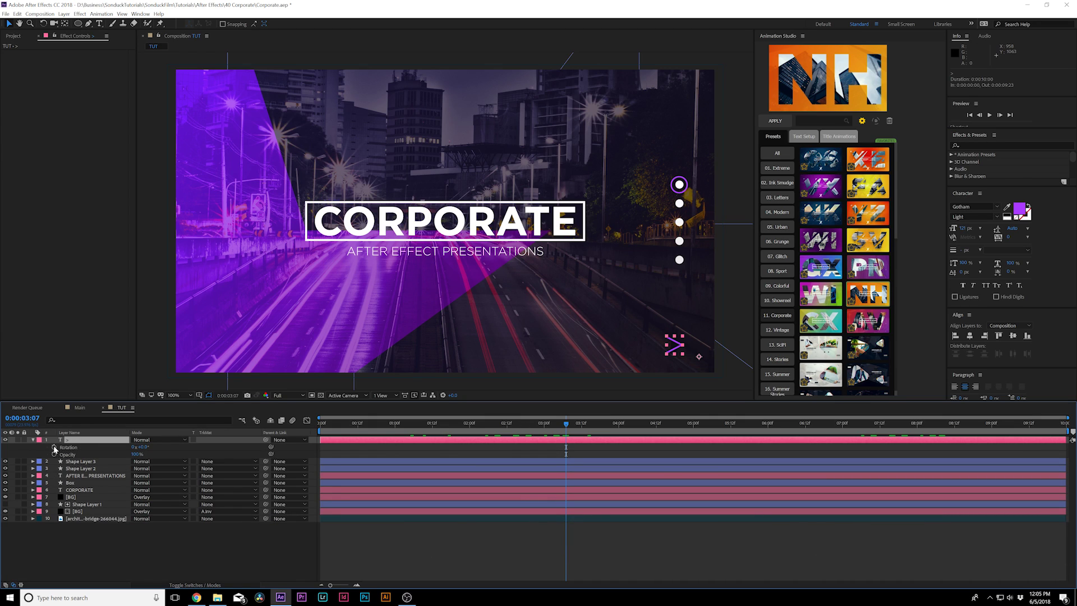
click(54, 448)
drag(566, 450, 593, 450)
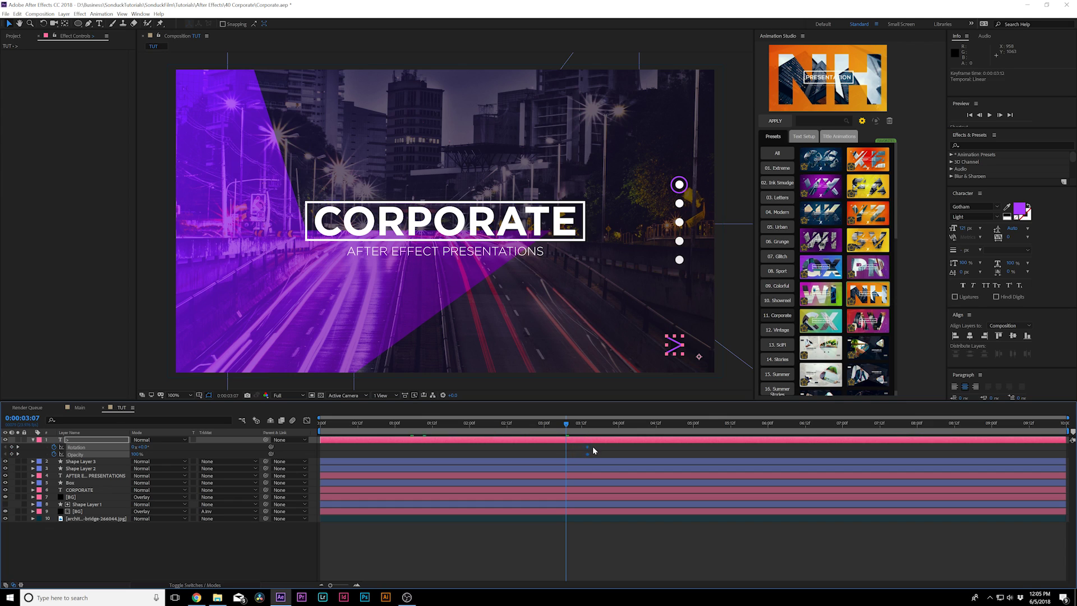
click(519, 428)
click(152, 552)
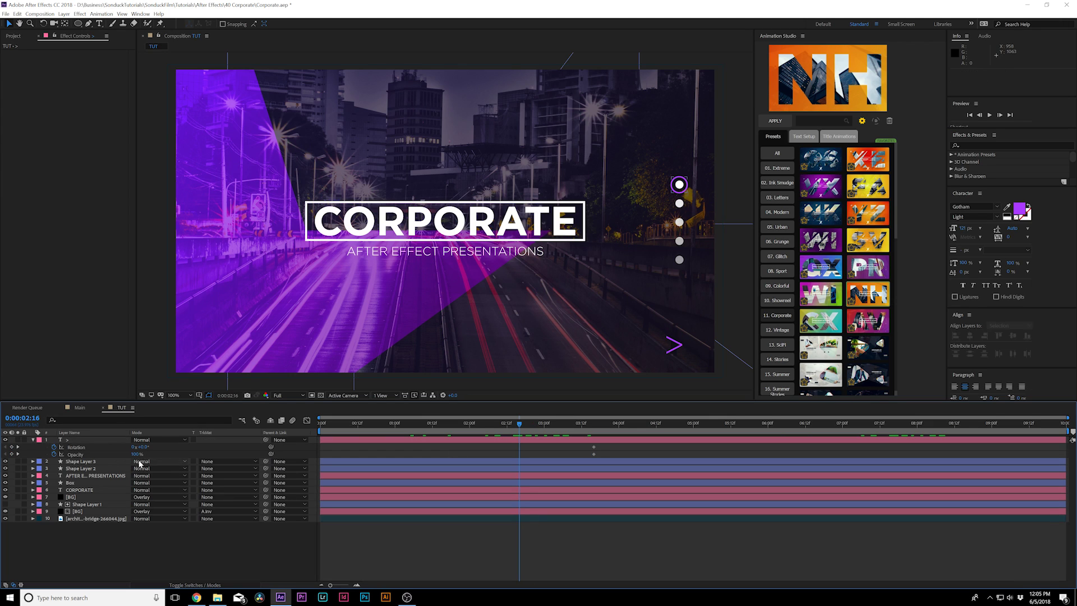
- Undo a trial rotation of the ">" layer and centre its anchor point on the character
mouse_move(143, 447)
mouse_down()
mouse_move(153, 447)
mouse_move(144, 448)
mouse_up()
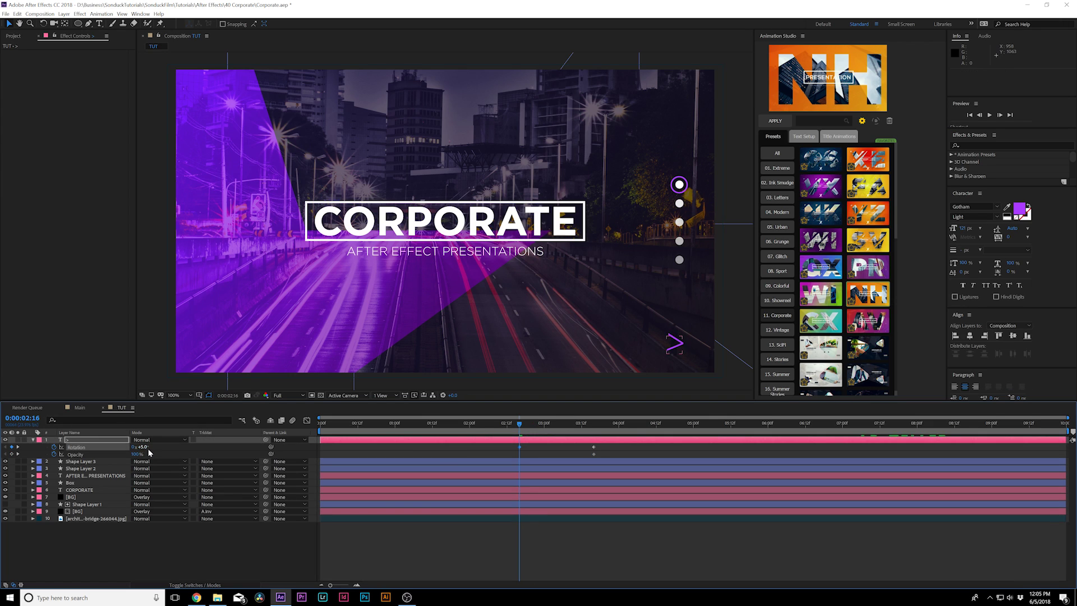
key(ctrl+z)
click(77, 441)
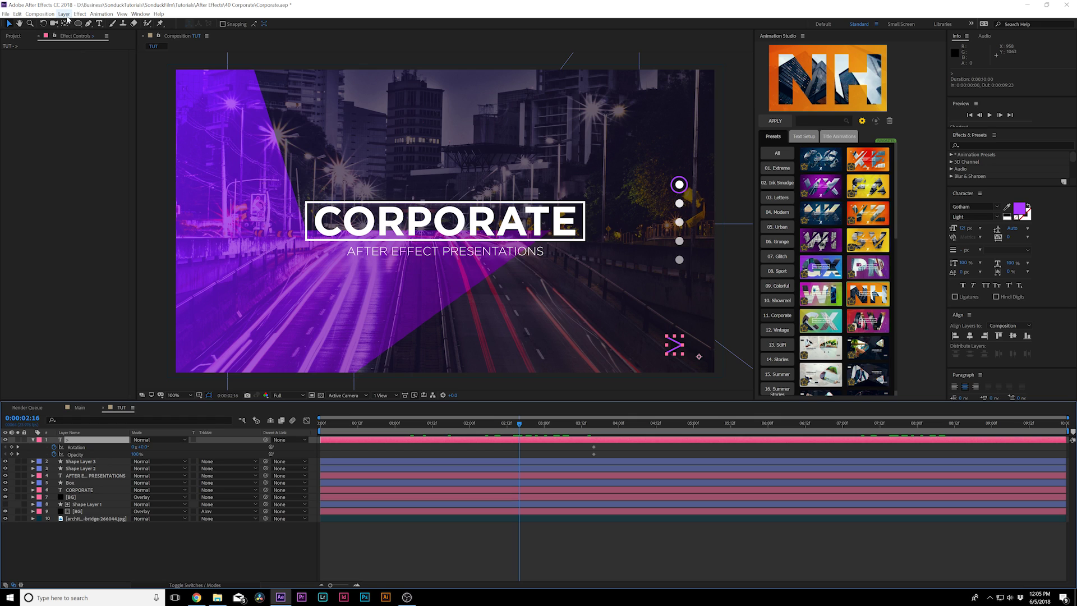
click(65, 24)
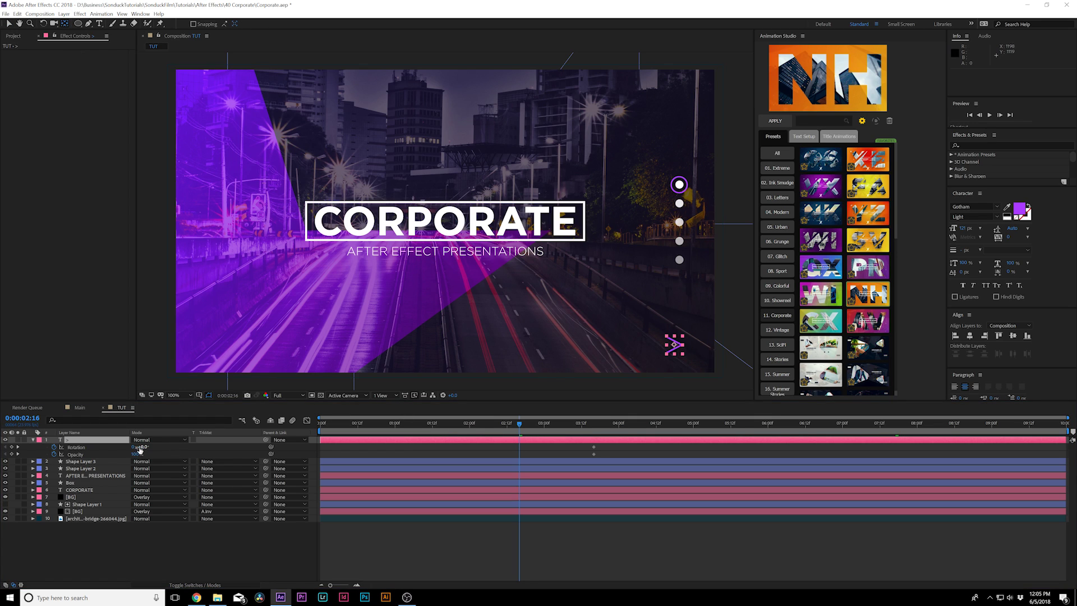
- Set the ">" layer's rotation to about -46° and its opacity to 0% at 2:16
drag(141, 447, 139, 455)
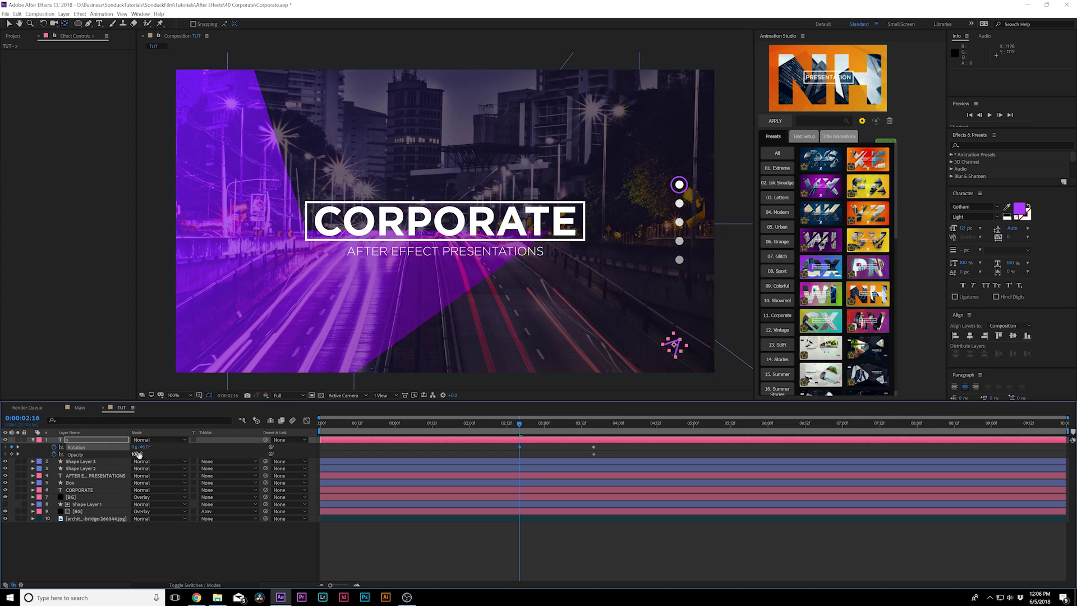
text(0)
key(Return)
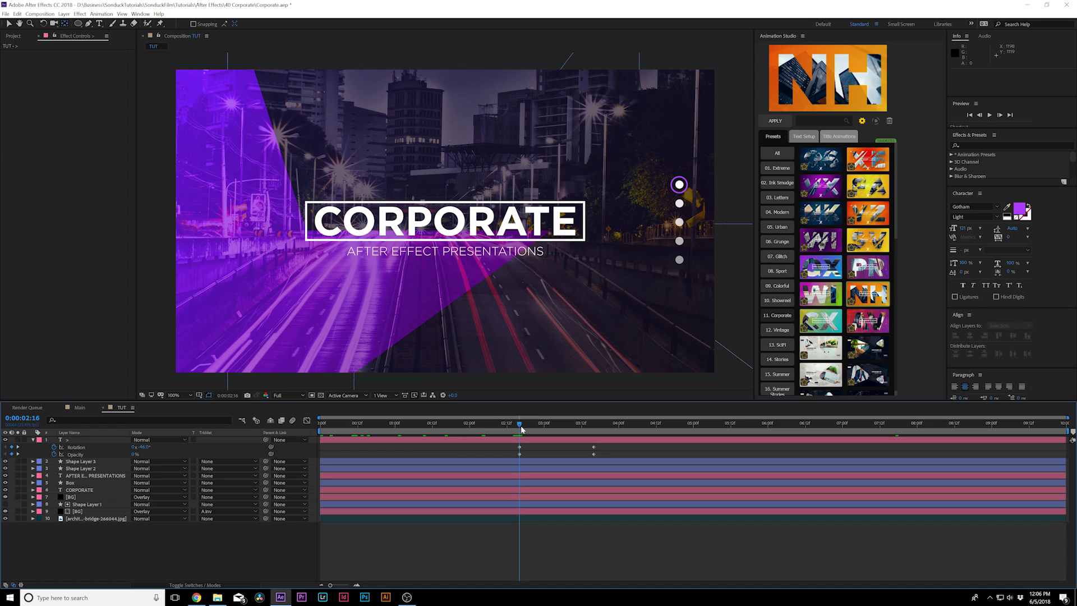
- Apply Easy Ease to the ">" layer's rotation and opacity keyframes, check the motion, and collapse the layer properties
click(593, 429)
drag(616, 445, 501, 478)
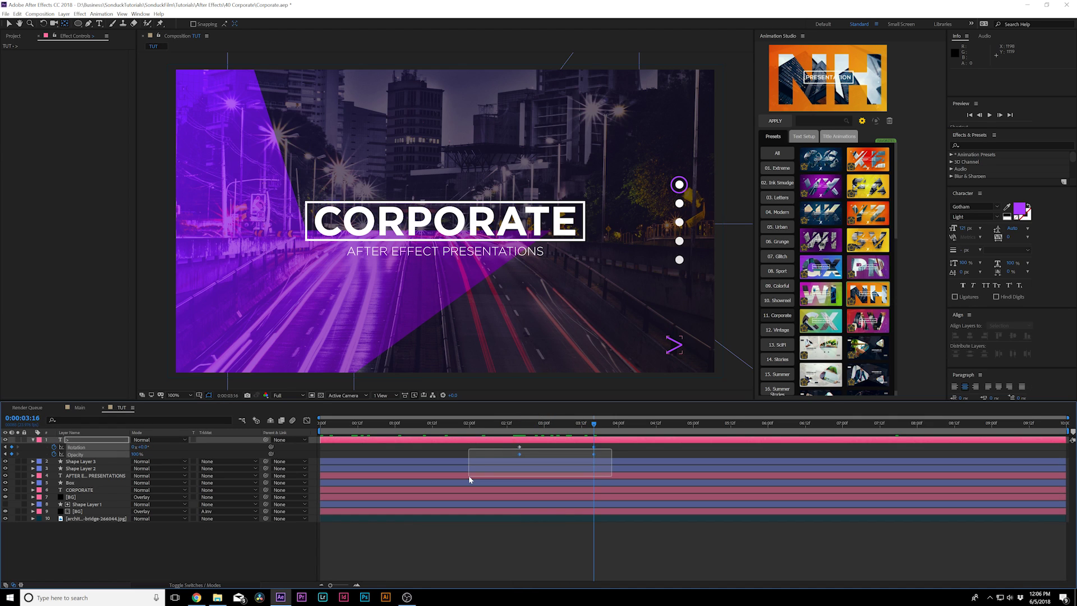
key(F9)
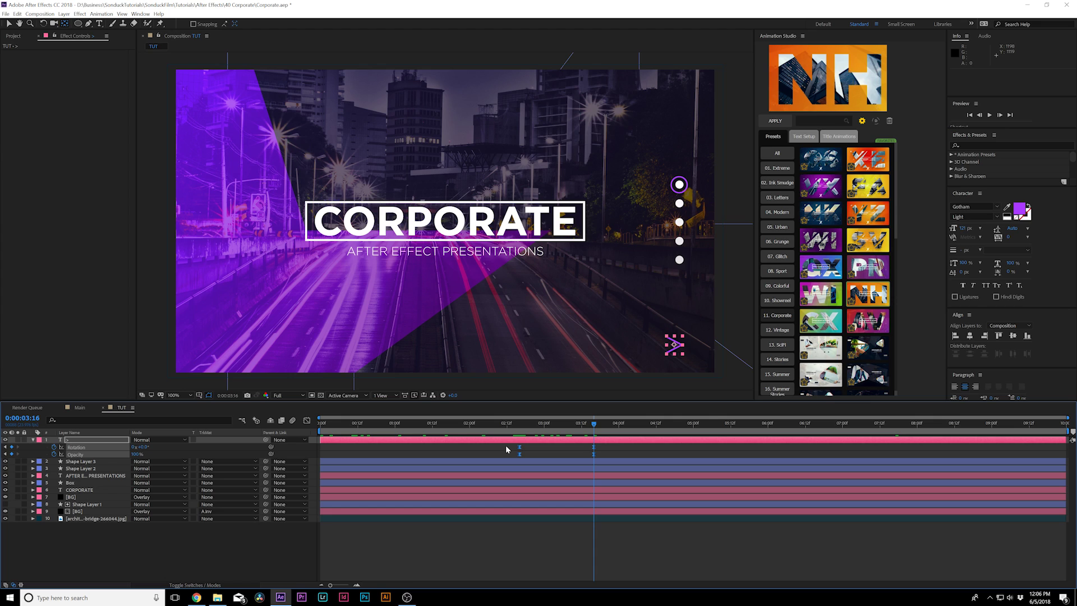
drag(553, 425, 593, 433)
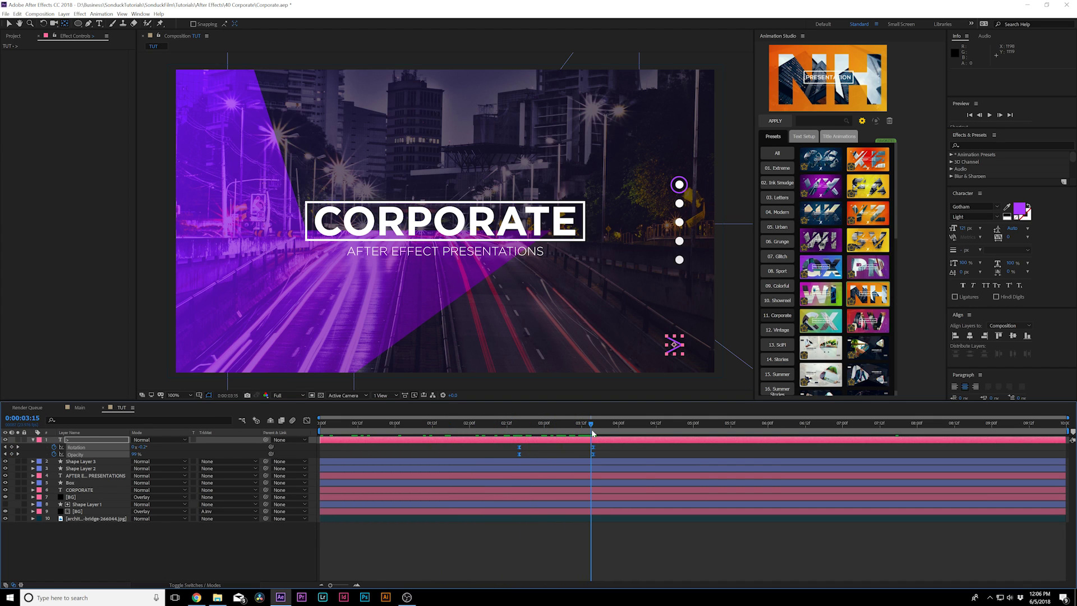
click(247, 543)
key(u)
- Keyframe Shape Layer 1's position from 0:00 to about 5:14 so it drifts up and to the right, and preview it
drag(369, 430, 438, 424)
click(276, 127)
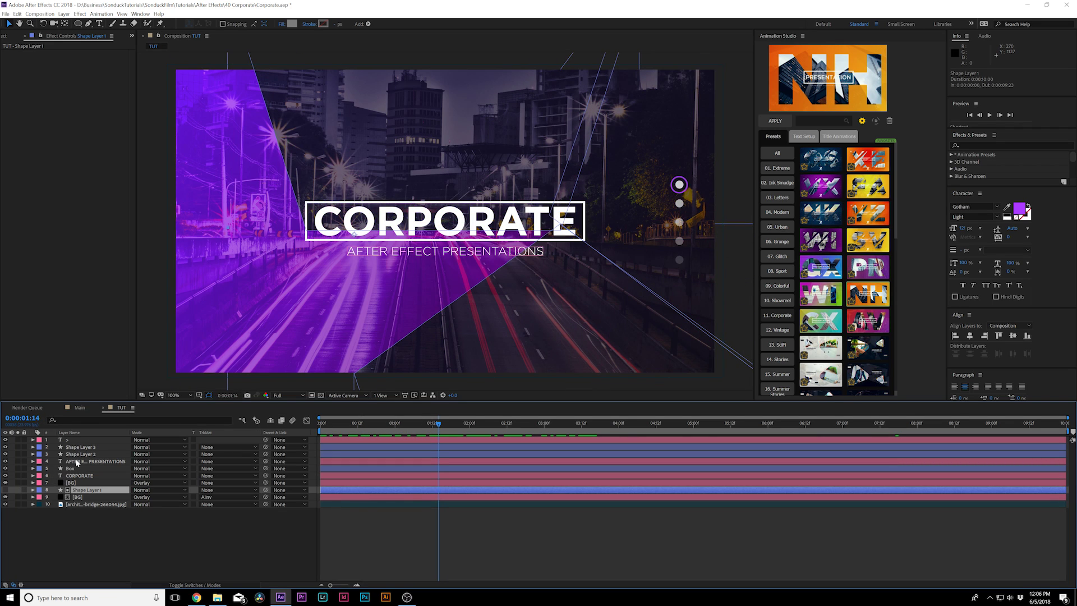
key(p)
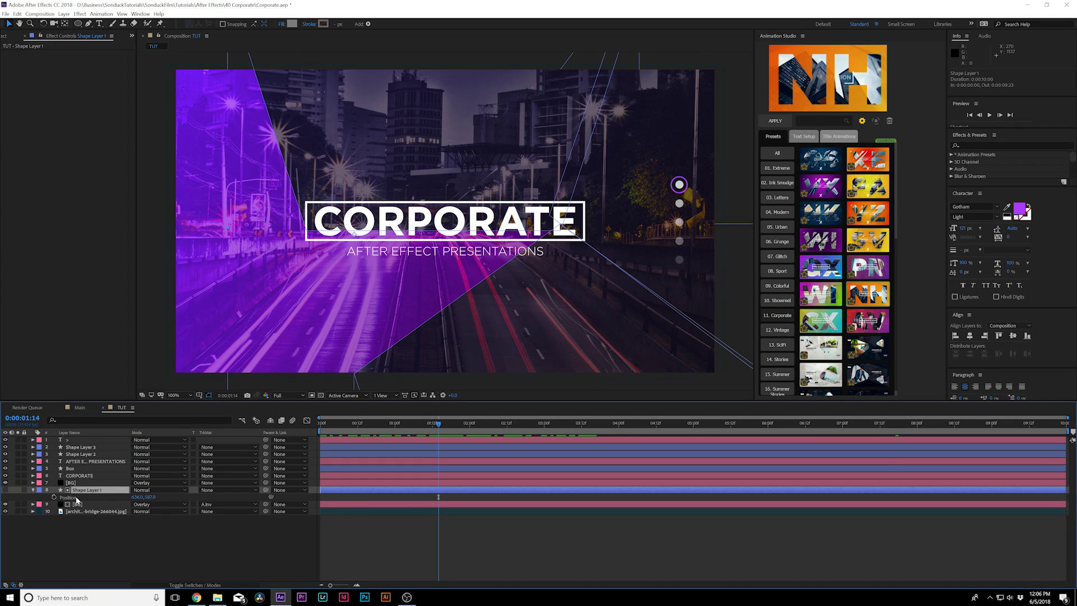
key(Home)
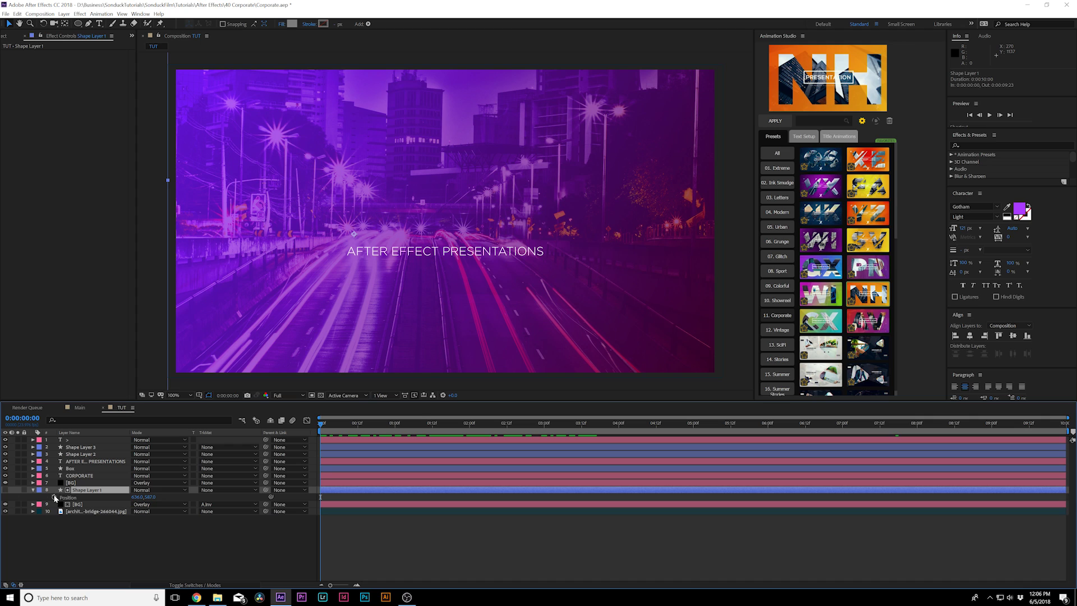
click(55, 497)
drag(399, 423, 733, 429)
drag(136, 497, 103, 497)
drag(392, 421, 281, 441)
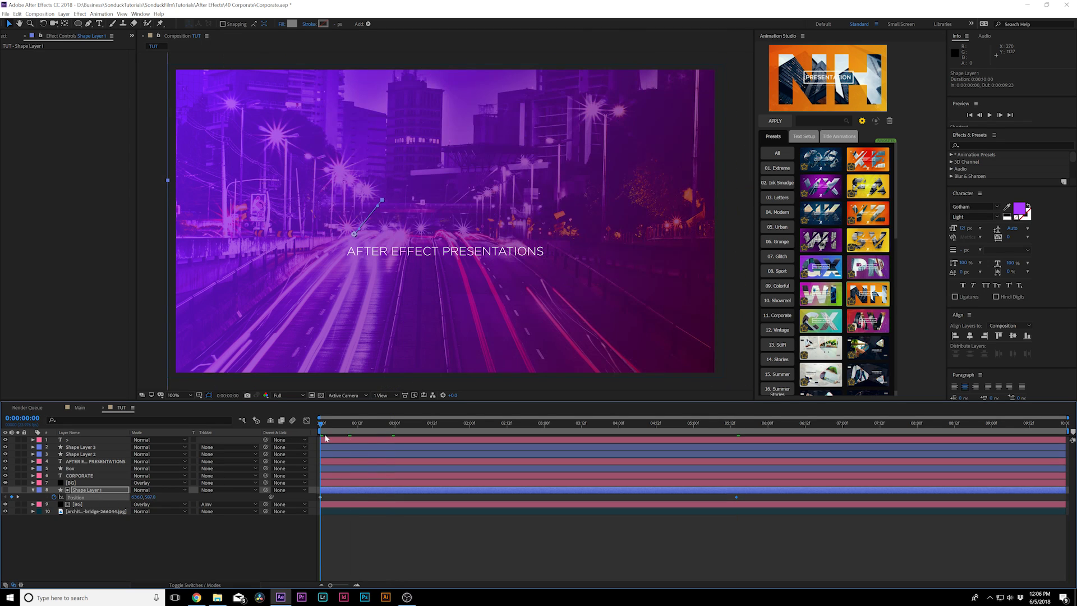
key(space)
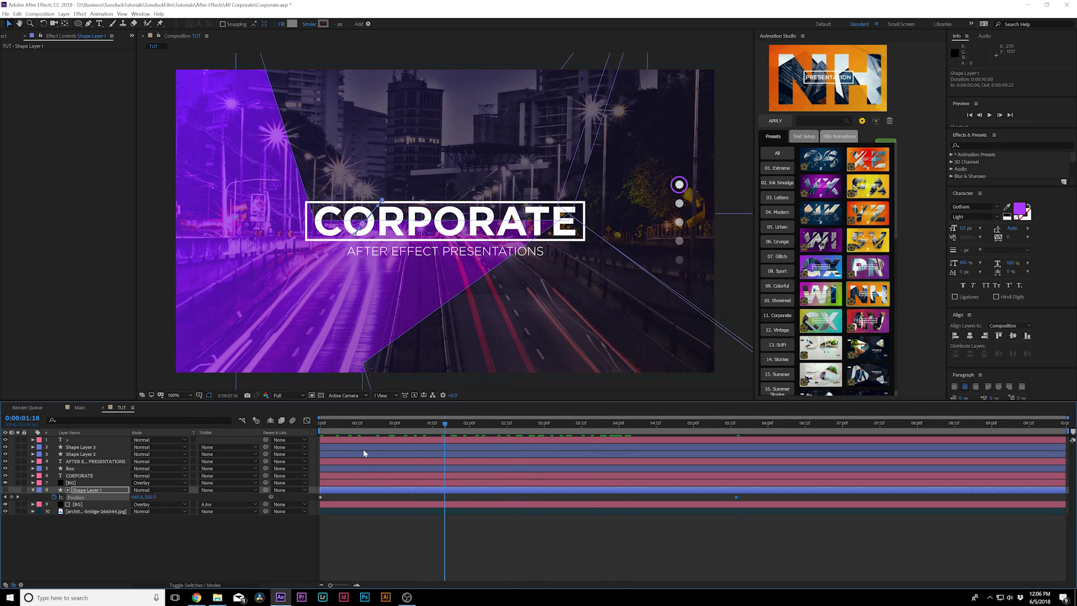
key(space)
click(96, 533)
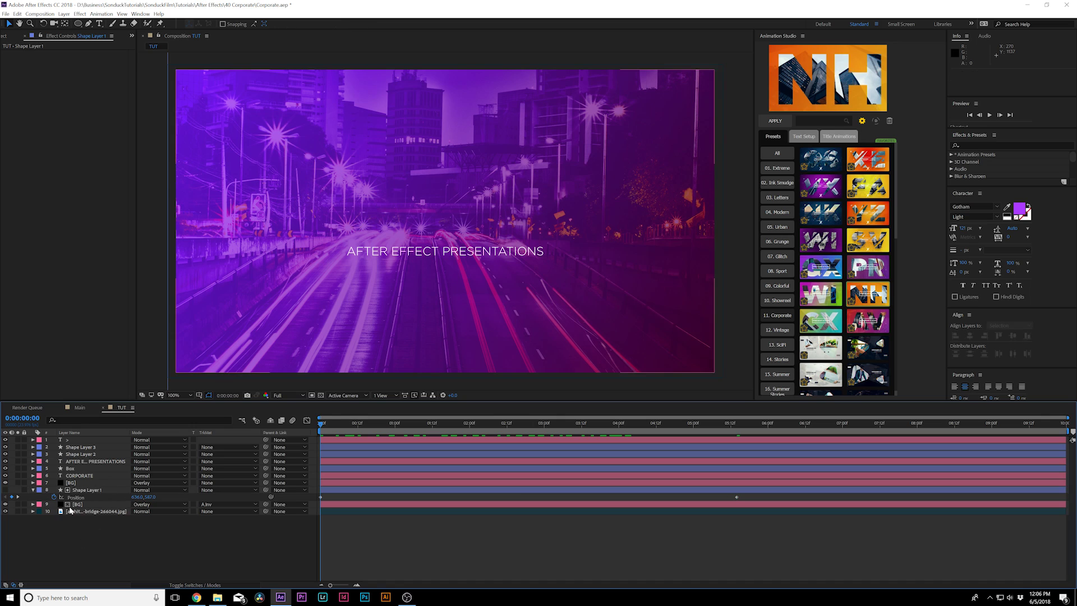
- Pre-compose the bridge image layer as "BG", leaving all attributes in TUT
click(94, 511)
drag(323, 426, 531, 426)
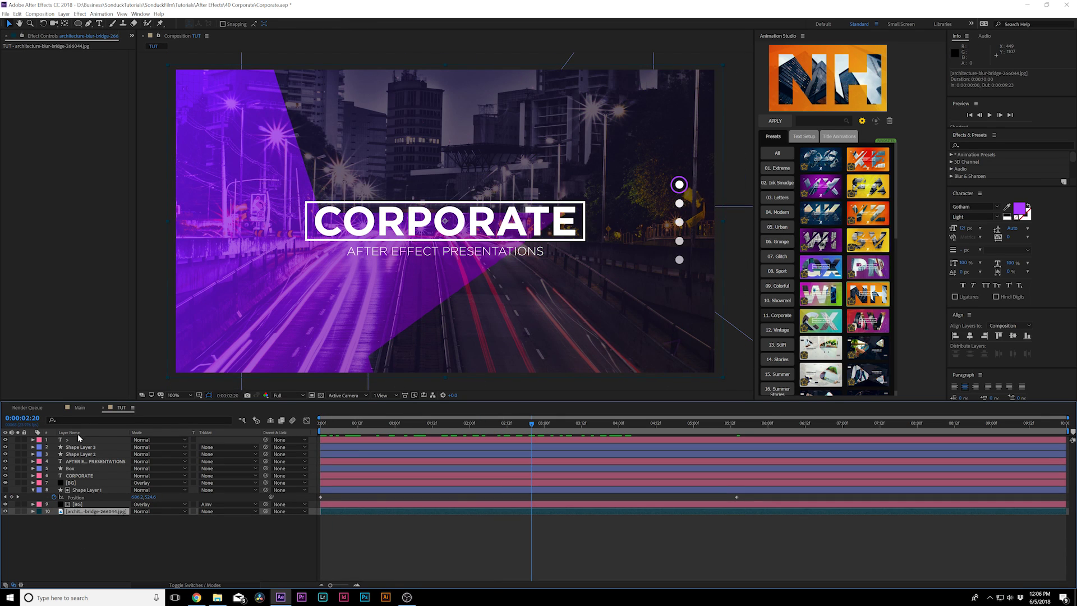
click(78, 504)
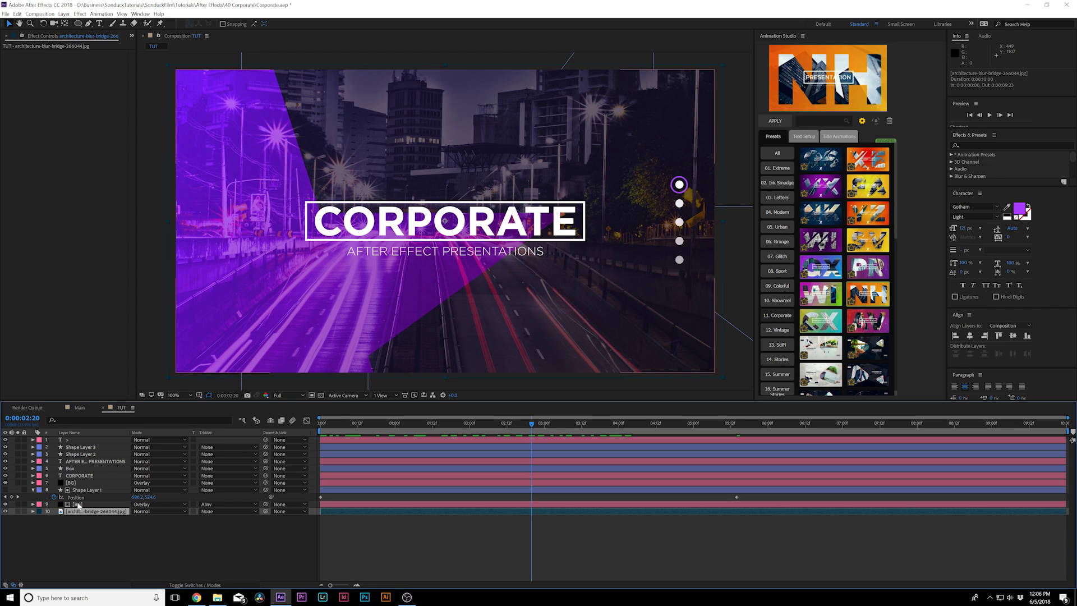
key(ctrl+shift+c)
key(Escape)
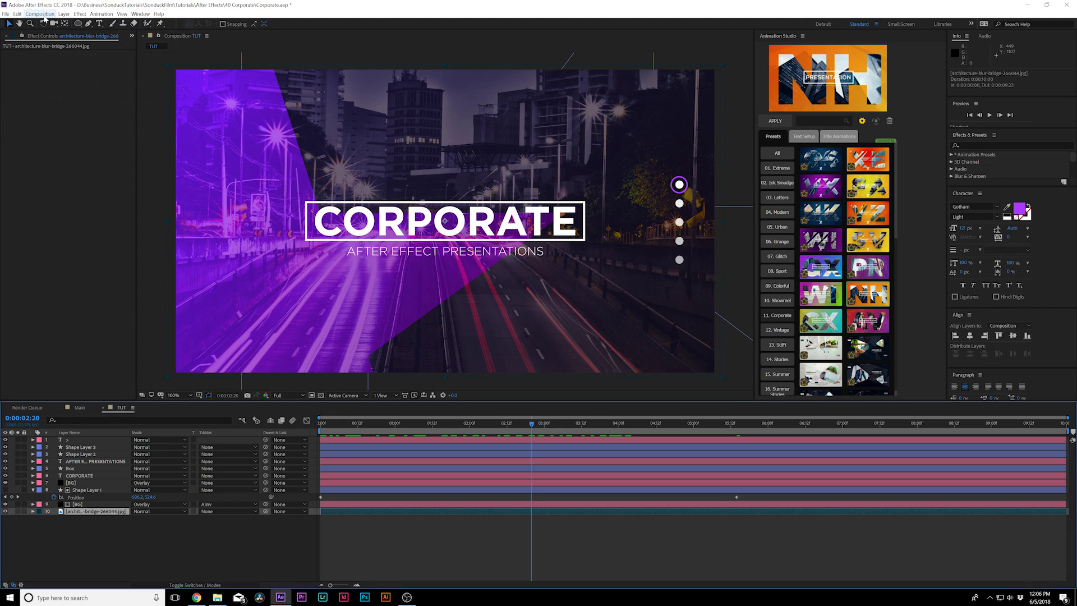
click(59, 15)
click(101, 283)
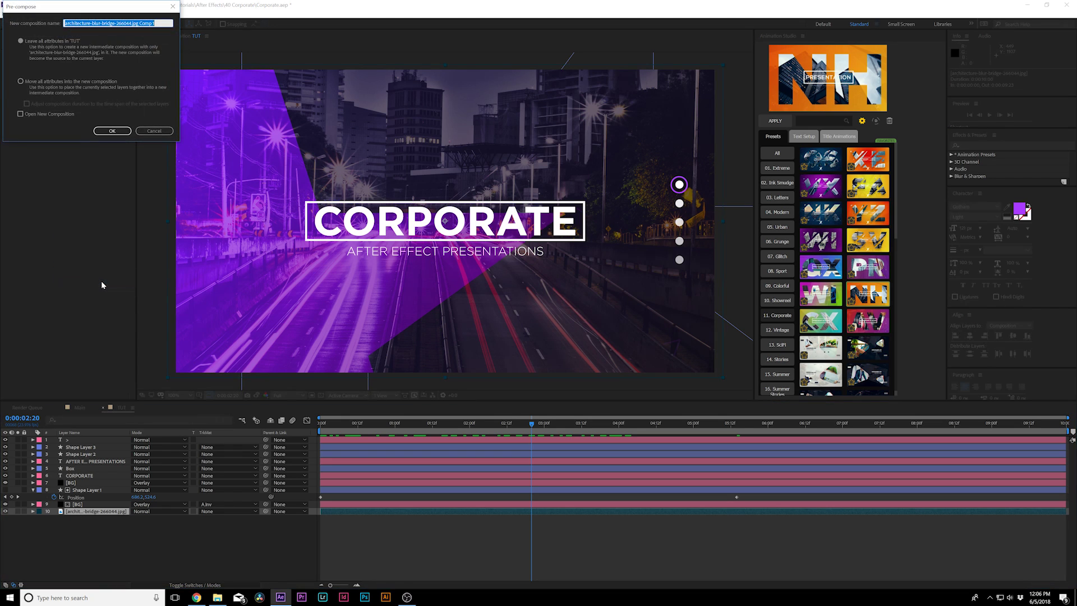
text(BG)
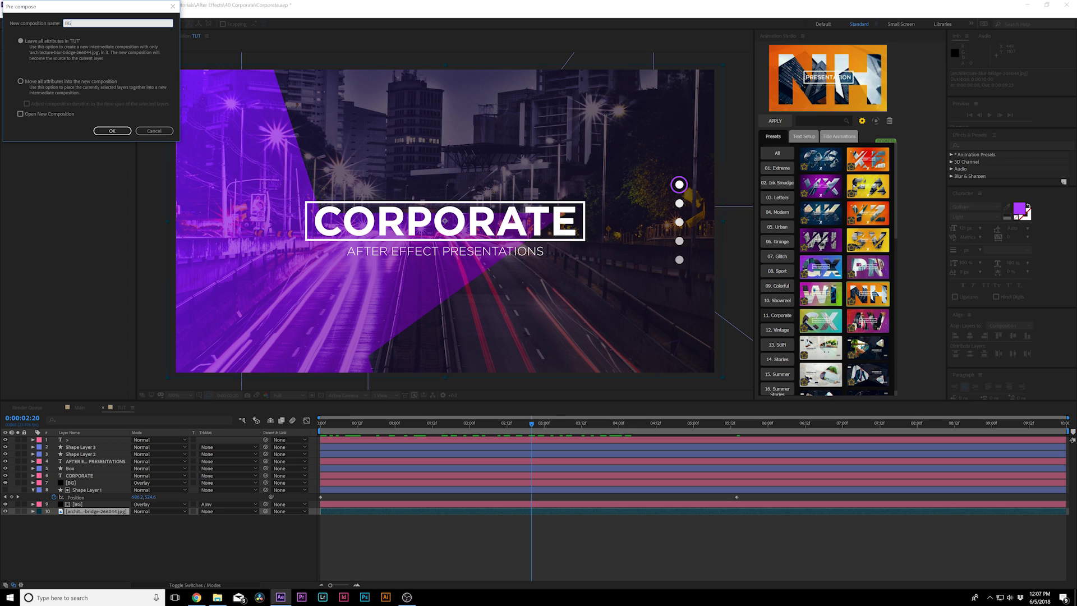
key(Return)
- Keyframe the BG composition layer's scale from 33% at 0:00 to 32% at 5:13, and check the slow zoom
click(318, 423)
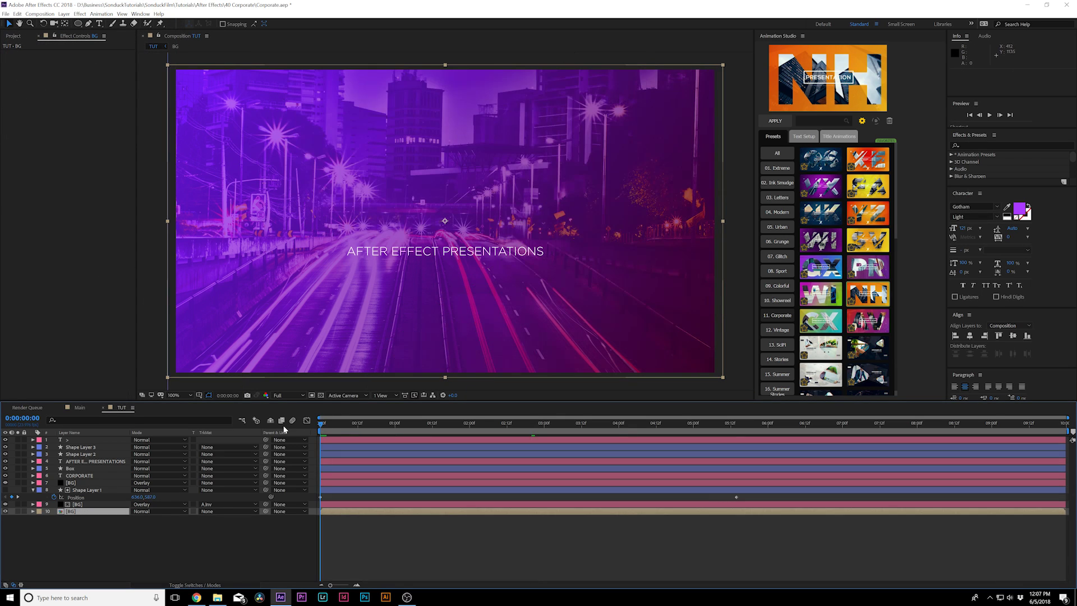
click(54, 519)
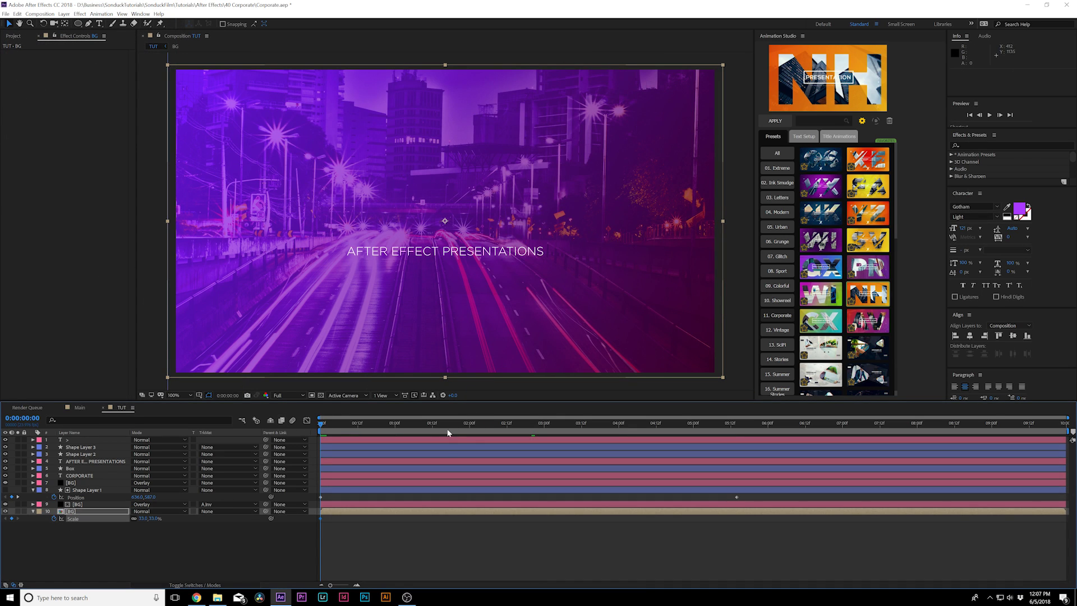
drag(447, 432, 733, 429)
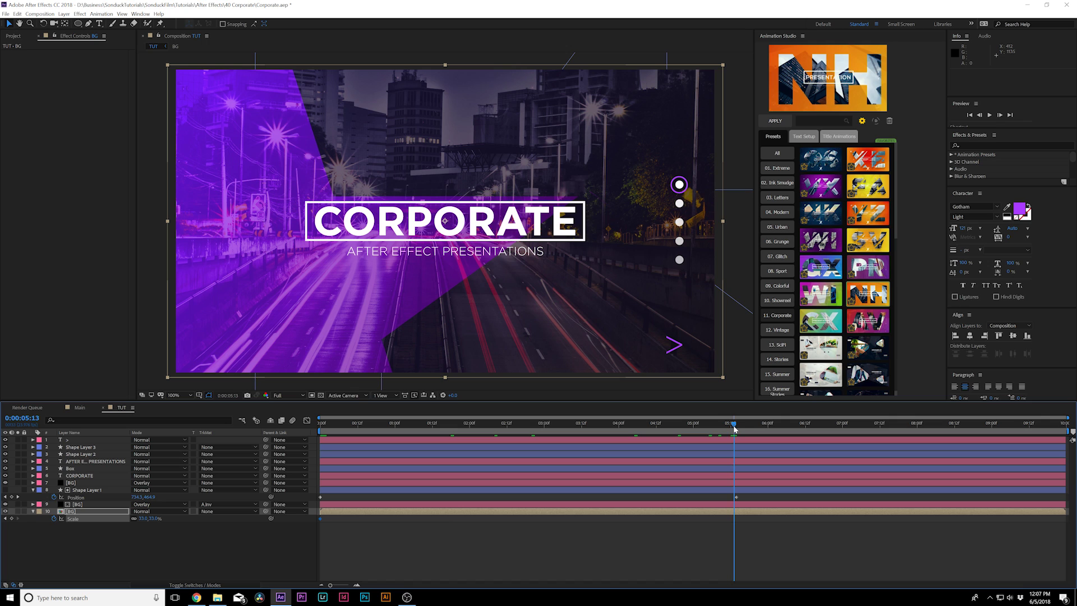
drag(142, 518, 141, 518)
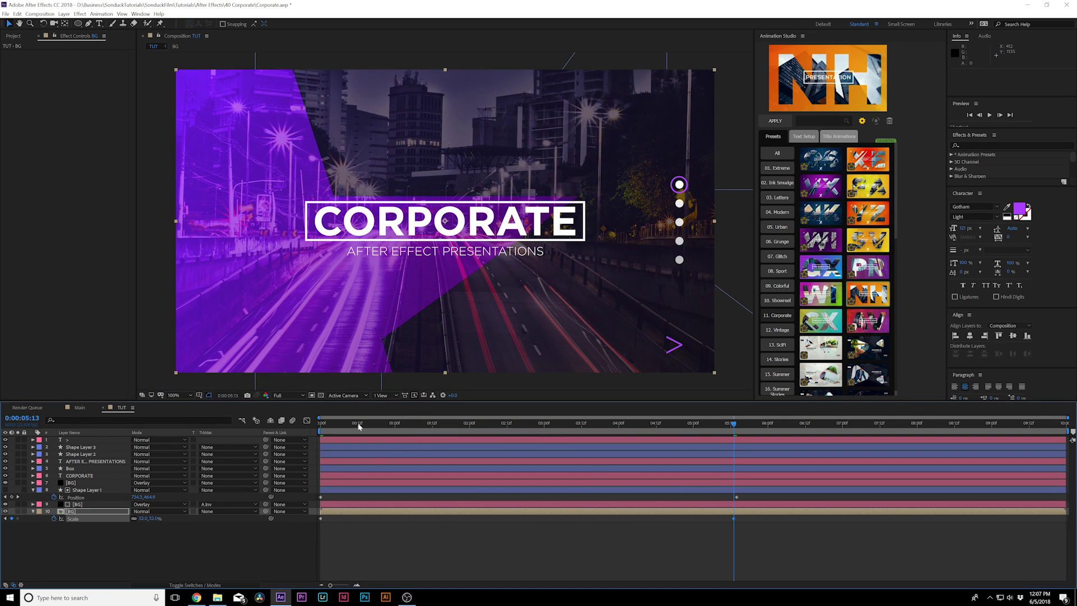
drag(359, 426, 320, 426)
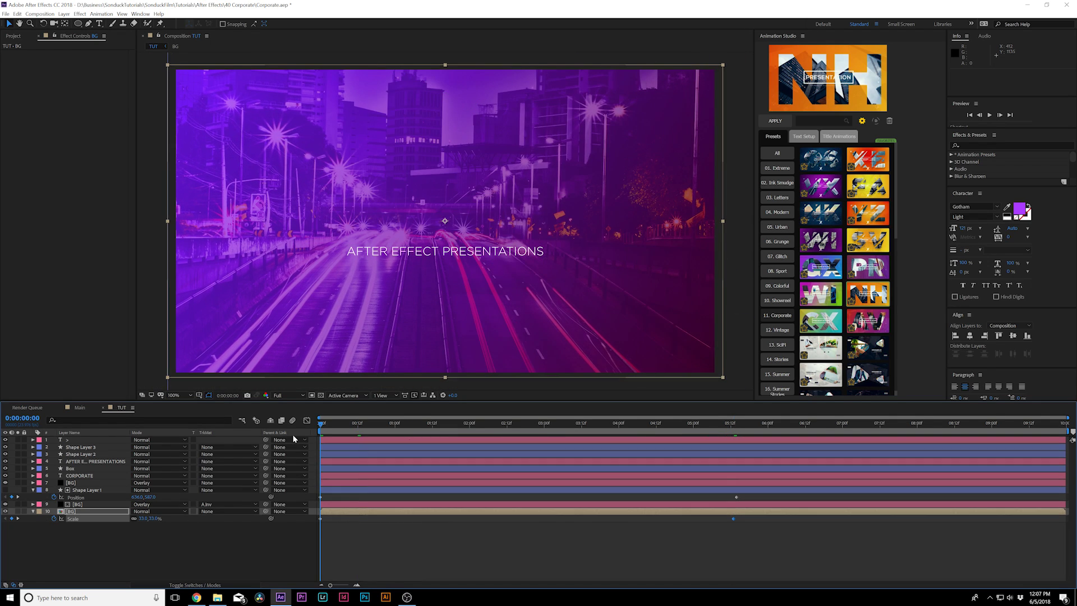
click(151, 523)
drag(147, 518, 148, 518)
drag(326, 431, 512, 433)
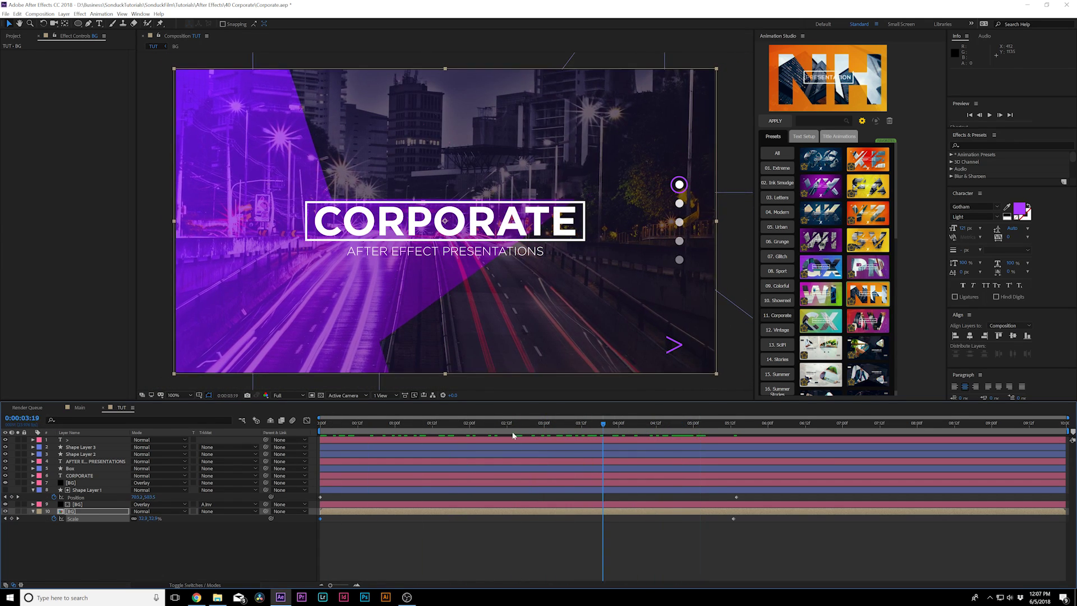
- Select the AFTER EFFECT PRESENTATIONS layer and load the Text Library presets in Animation Studio
drag(364, 429, 528, 429)
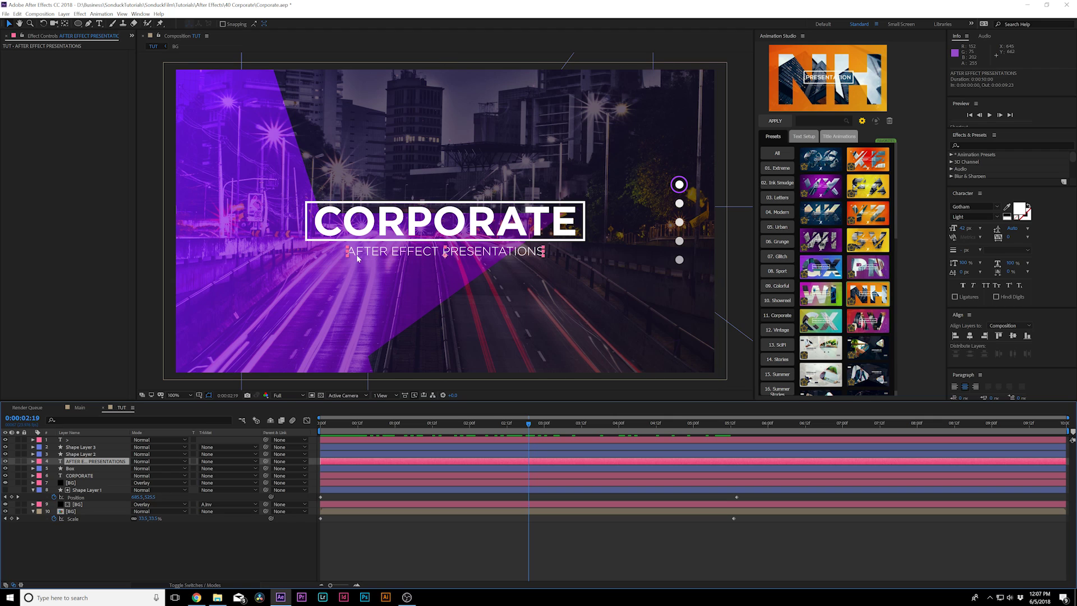
click(846, 138)
click(875, 121)
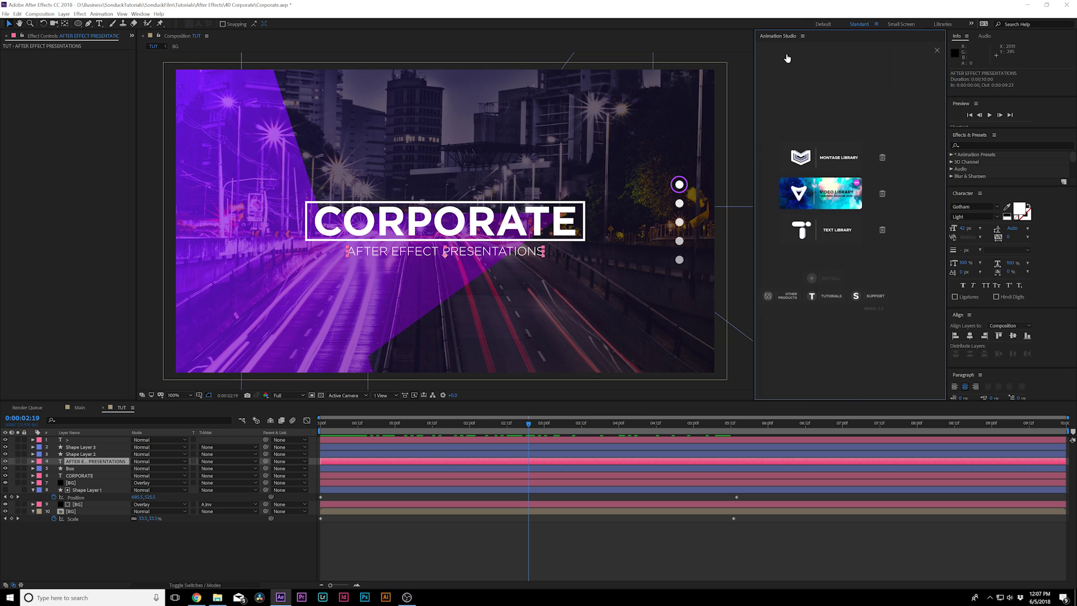
click(828, 231)
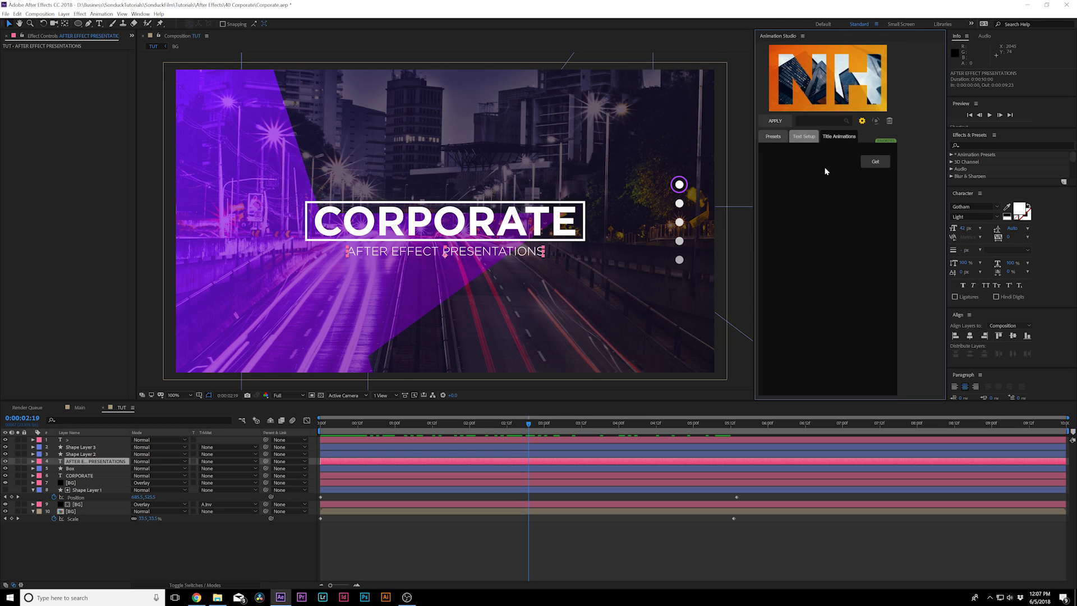
click(777, 134)
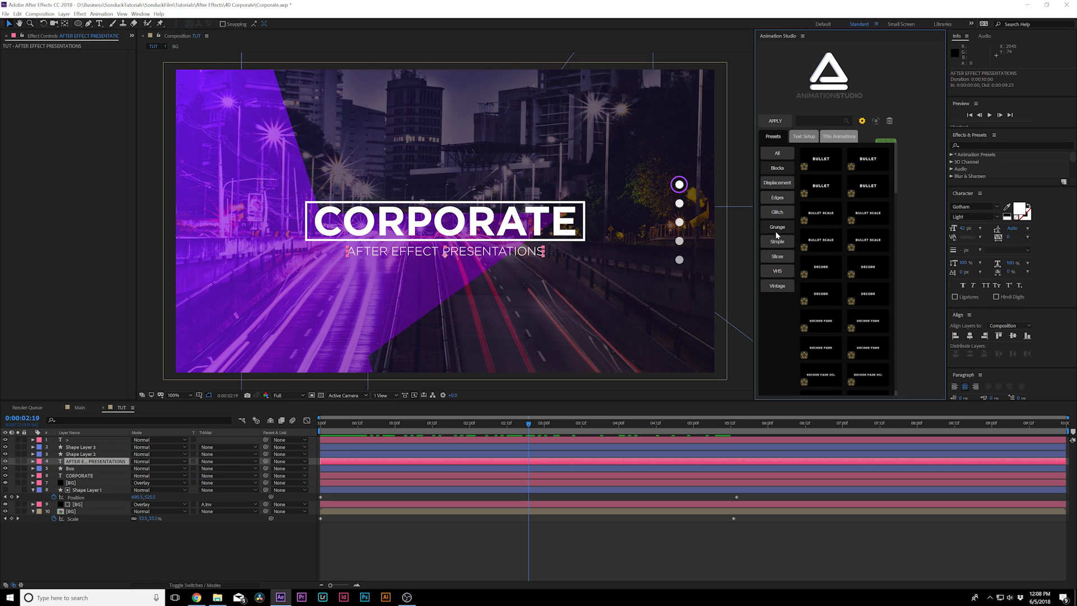
- Apply a Decode Scale text preset to the AFTER EFFECT PRESENTATIONS layer and accept the font substitution
mouse_move(819, 237)
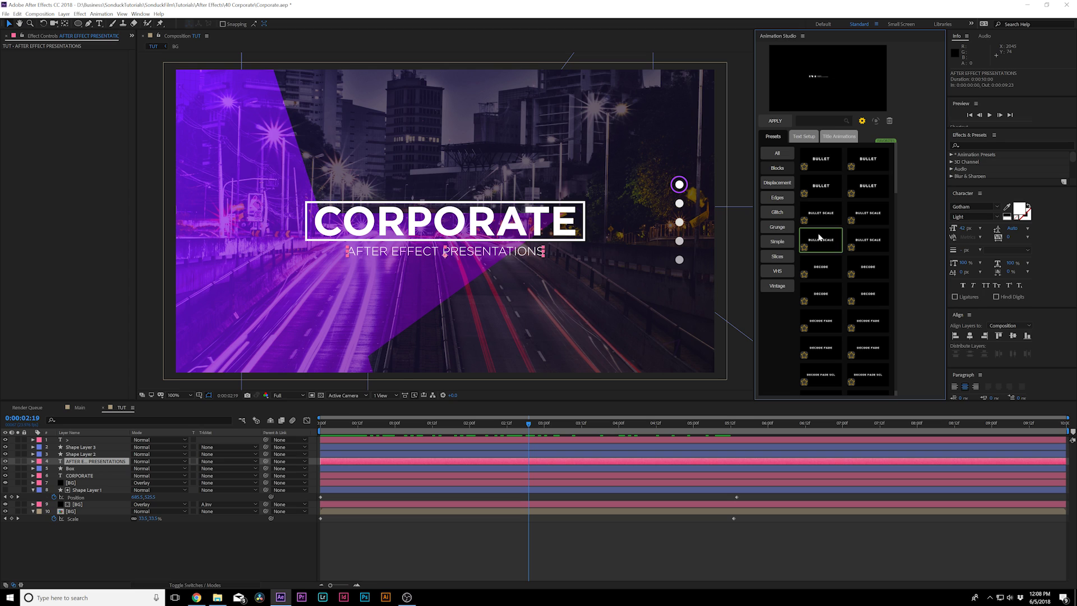
scroll(830, 303, down, 5)
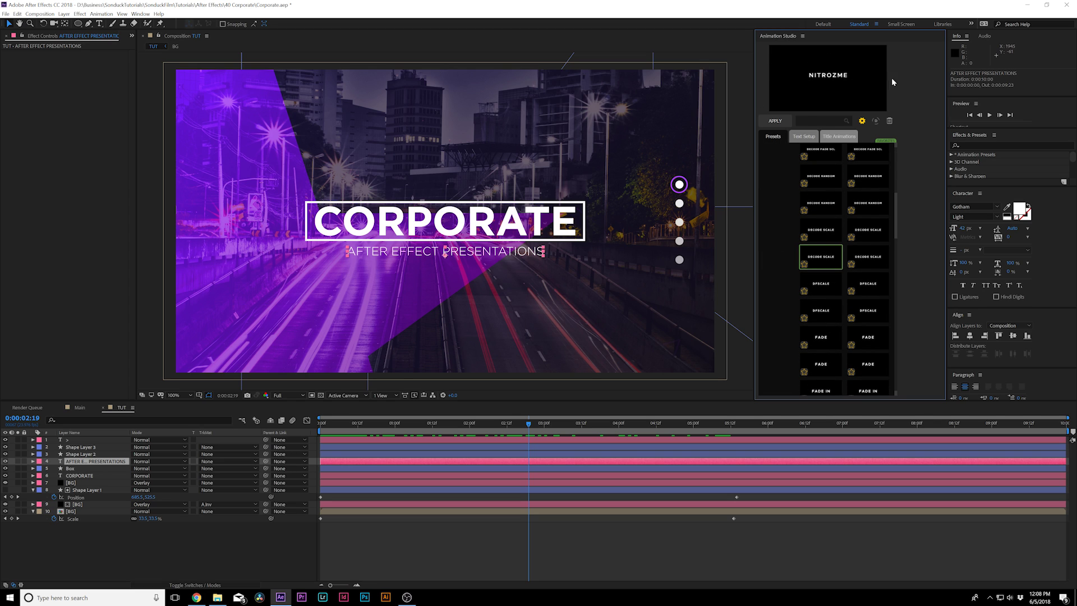
click(775, 122)
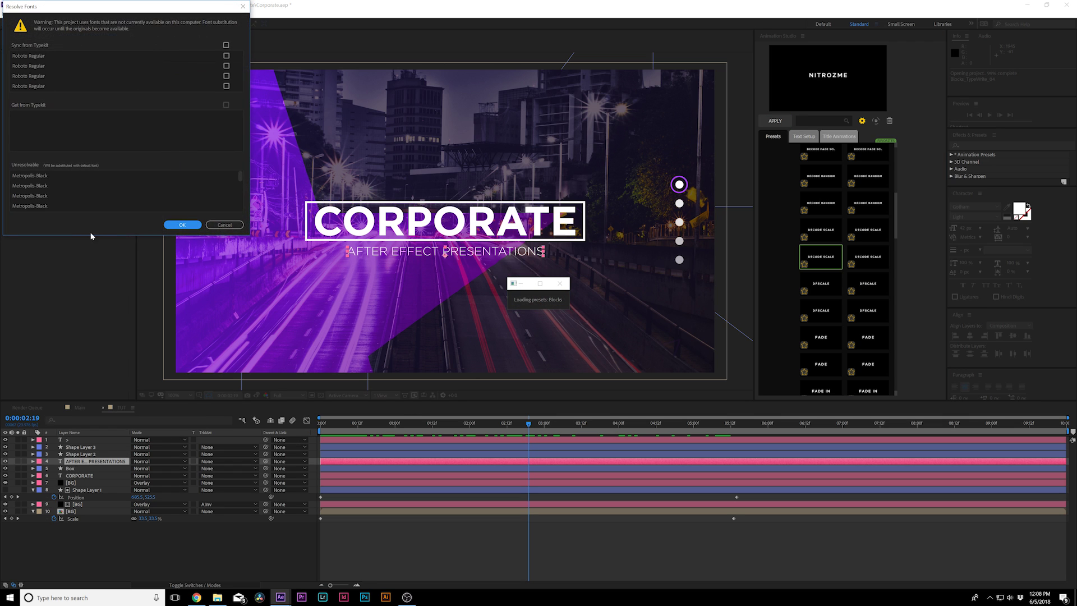
click(181, 225)
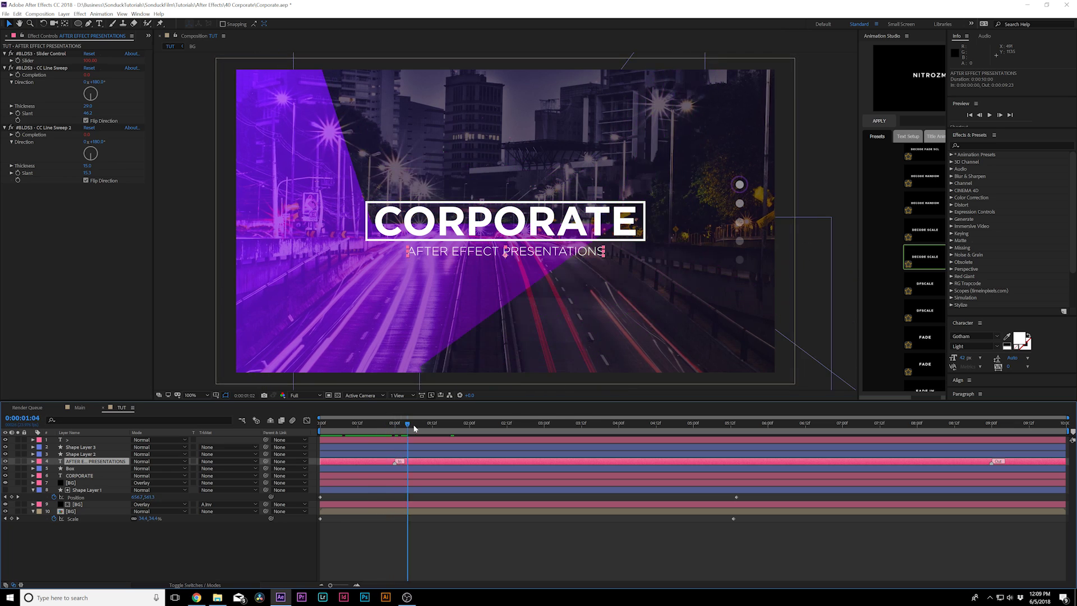
- Shift the subtitle layer about 19 frames later and end the work area at about 6:01
drag(361, 465, 419, 464)
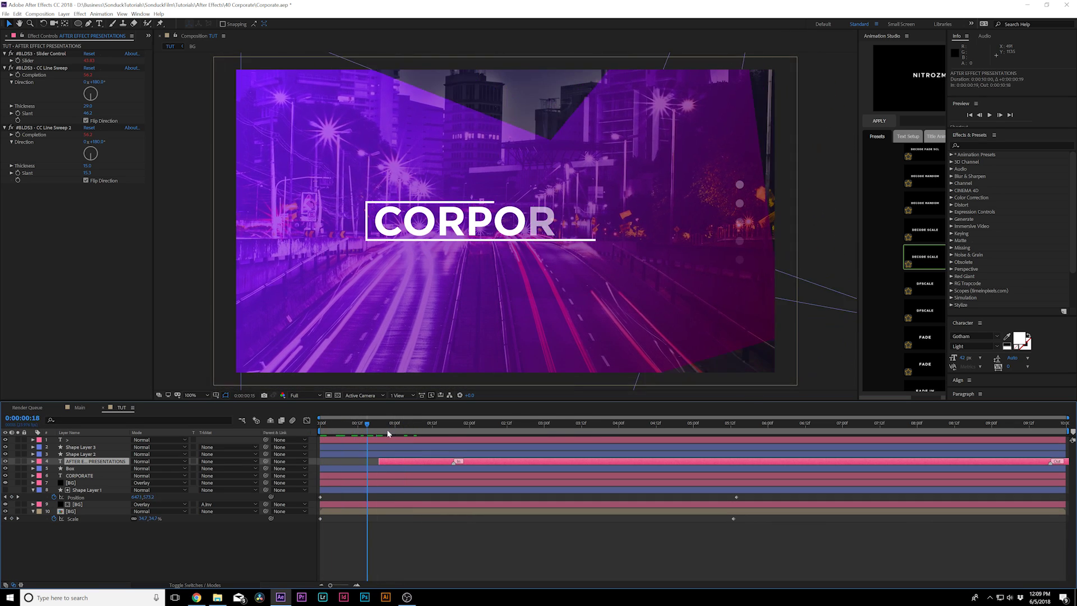
drag(470, 432, 771, 439)
key(n)
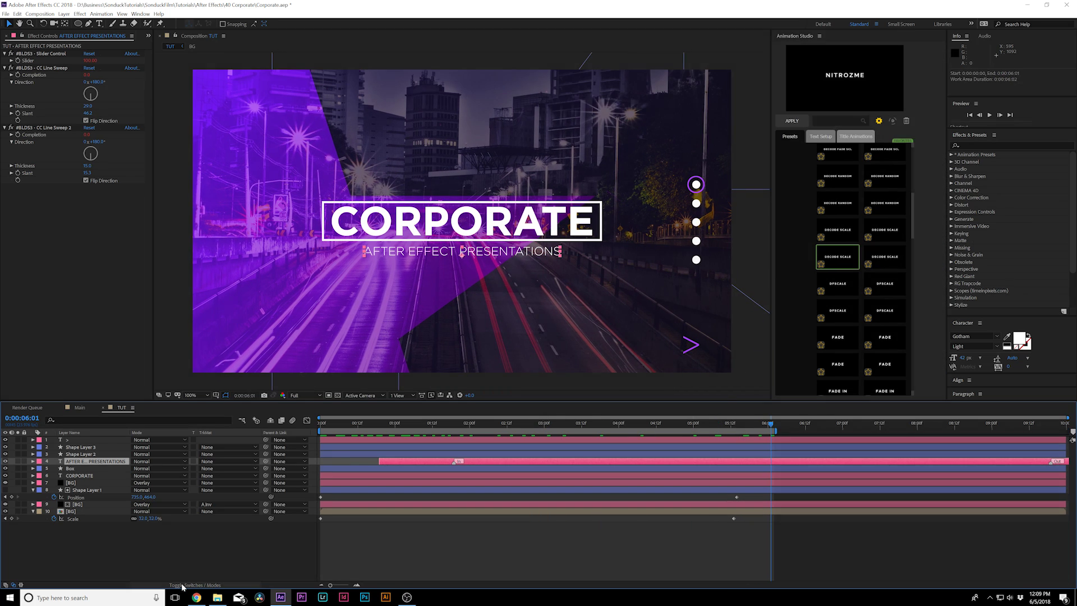
- Turn on motion blur for all layers in TUT and scrub the animation to check it
click(182, 584)
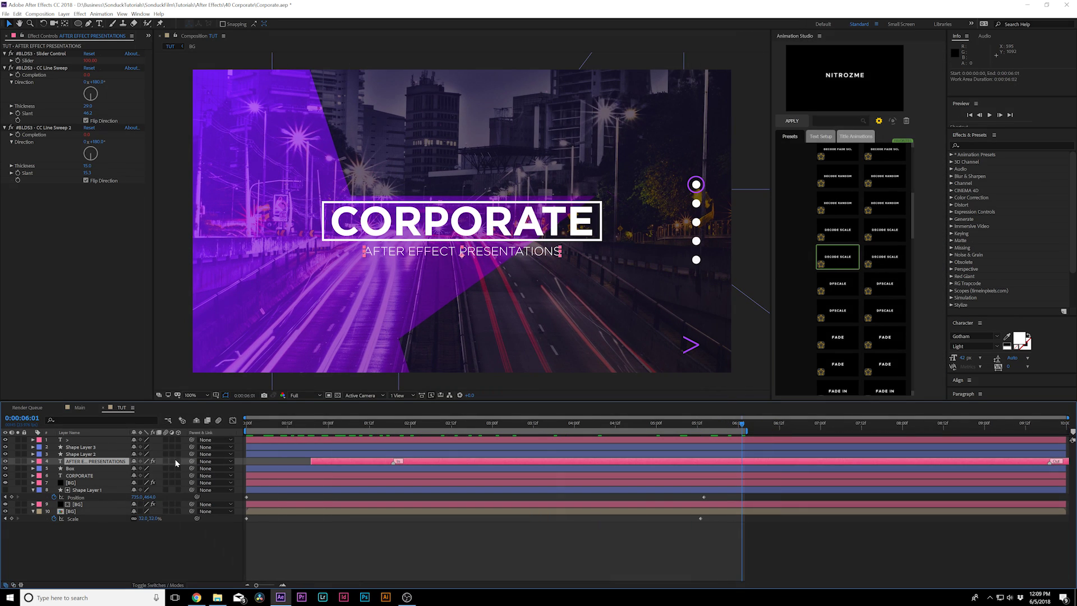
click(166, 536)
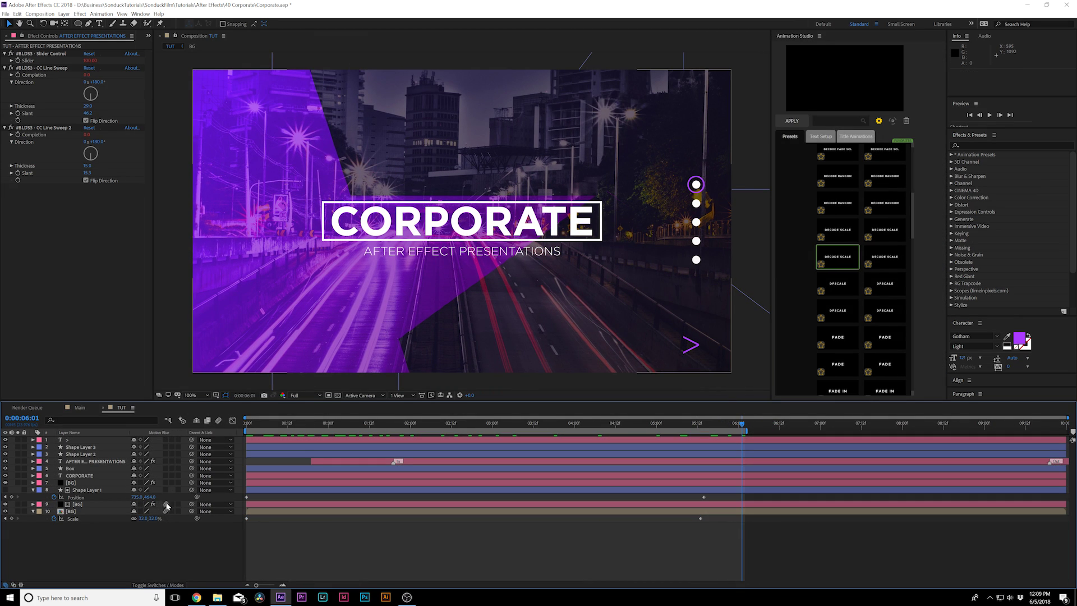
drag(287, 422, 539, 436)
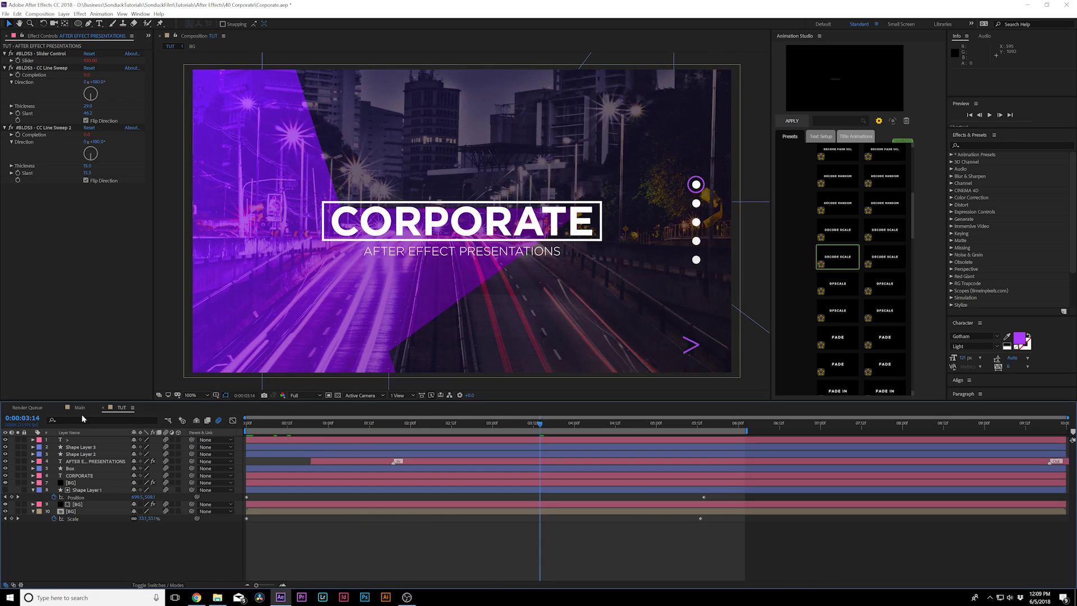
- Go to the Main composition and look through the Video Library's Vintage, Summer and Stories presets in Animation Studio
click(80, 408)
click(892, 121)
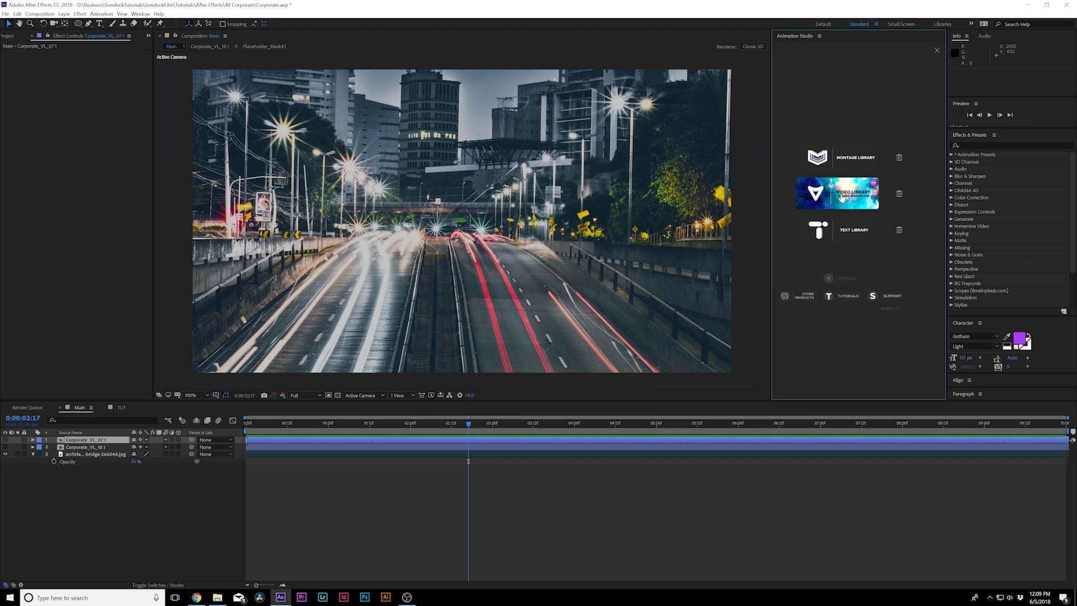
click(841, 196)
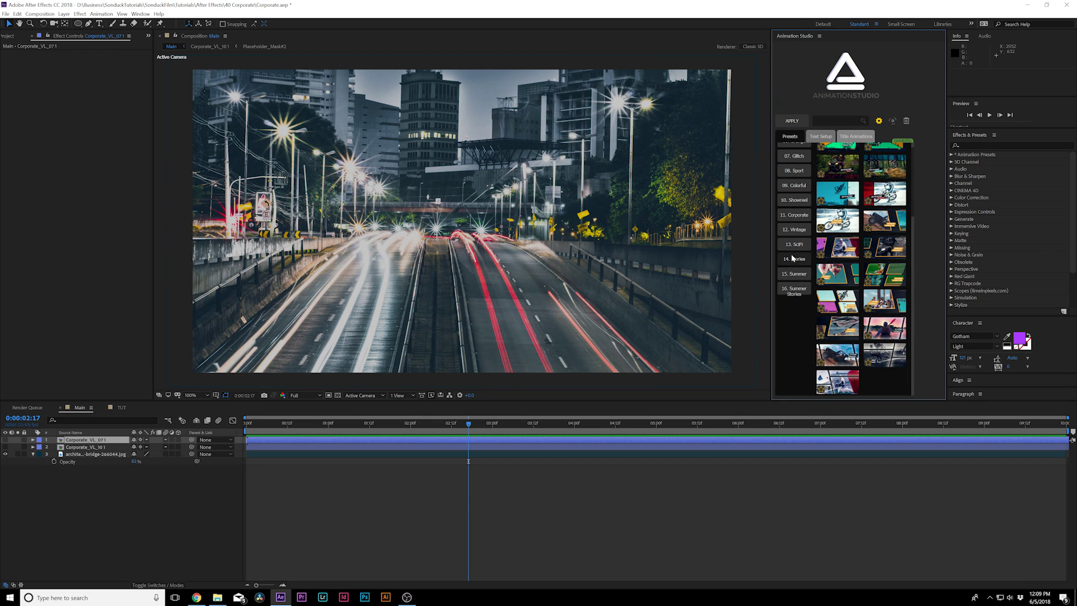
click(796, 229)
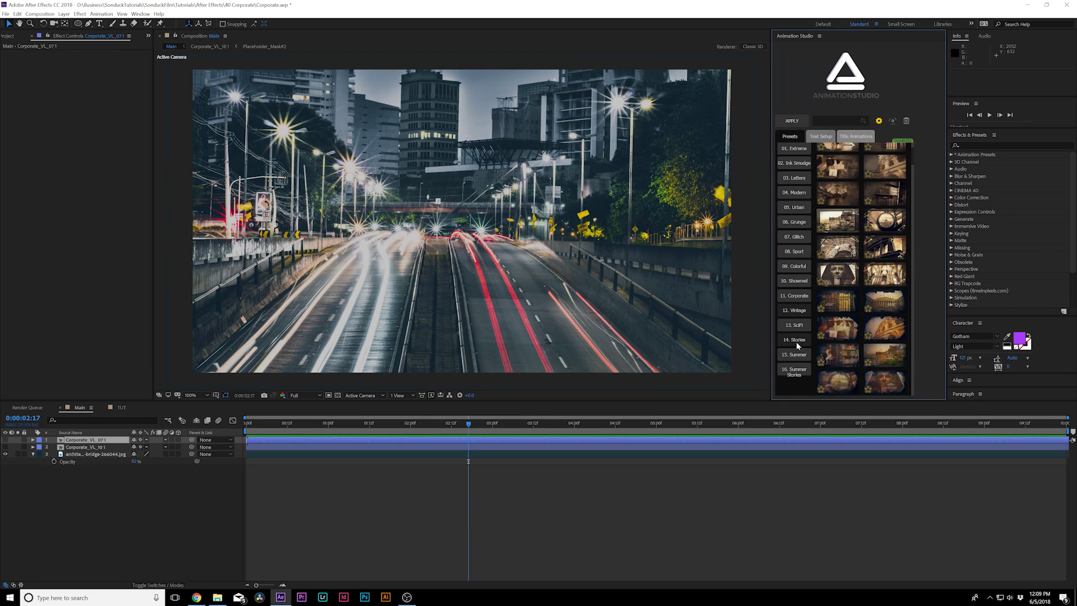
click(795, 370)
click(841, 224)
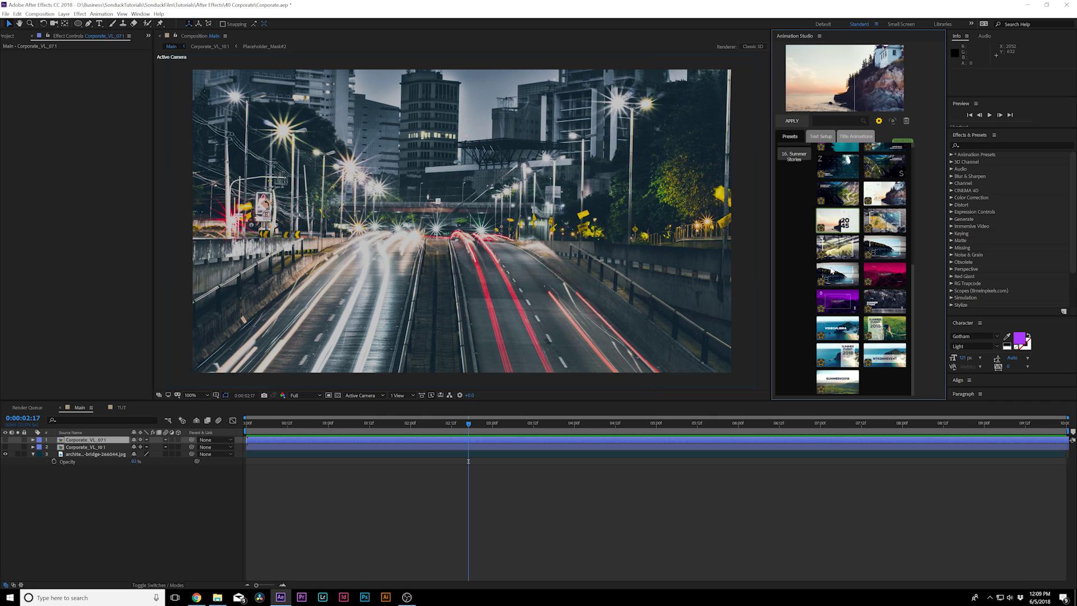
scroll(835, 241, up, 2)
click(797, 208)
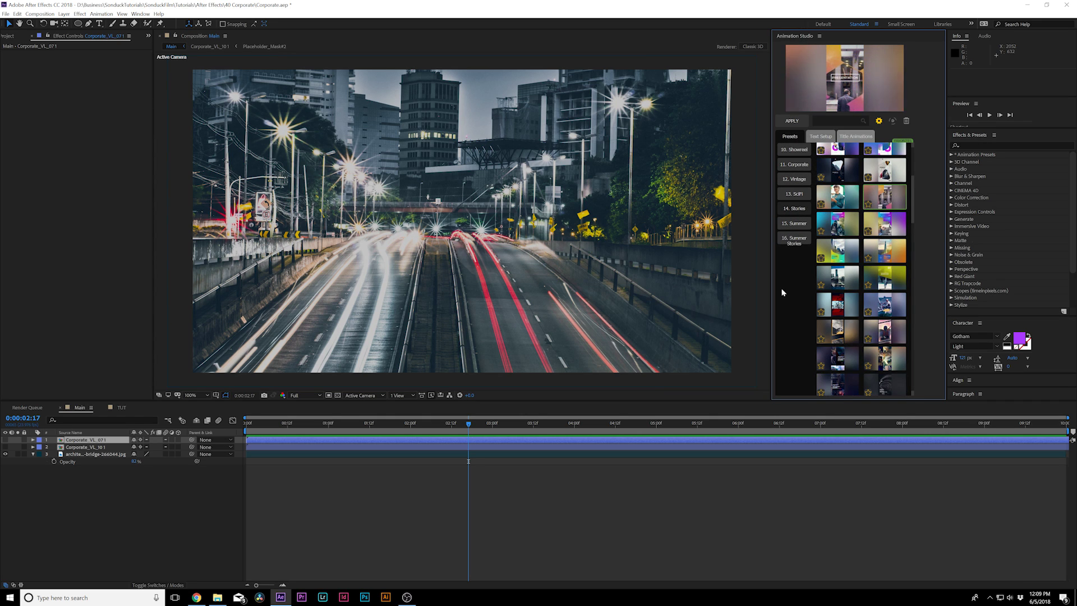
- Add the magenta SUMMER preset with diamond outline from the 15. Summer category to Main at 2:17
click(794, 223)
click(882, 364)
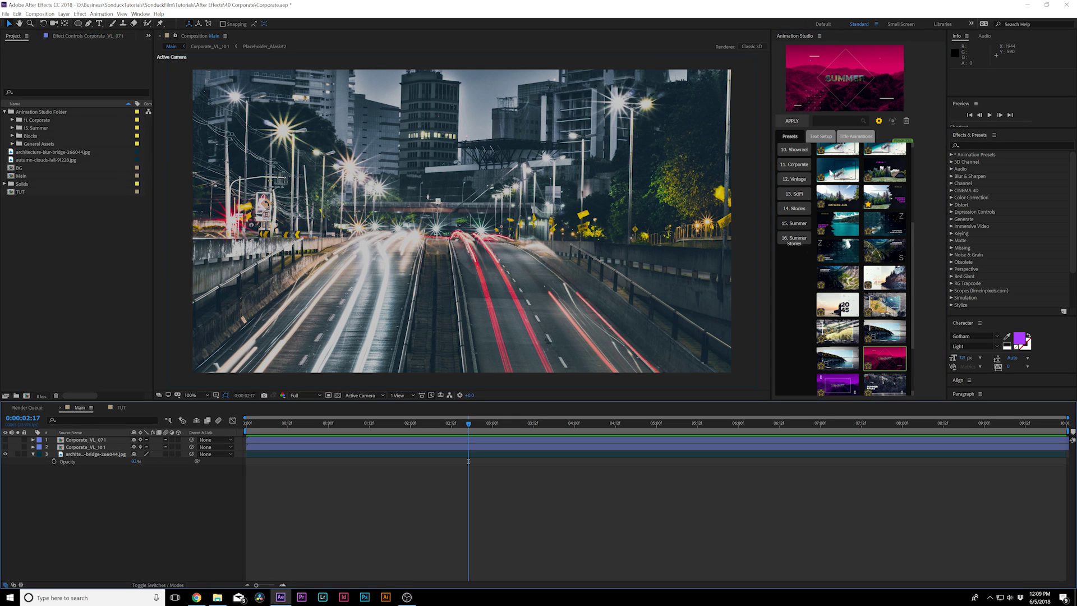
click(800, 124)
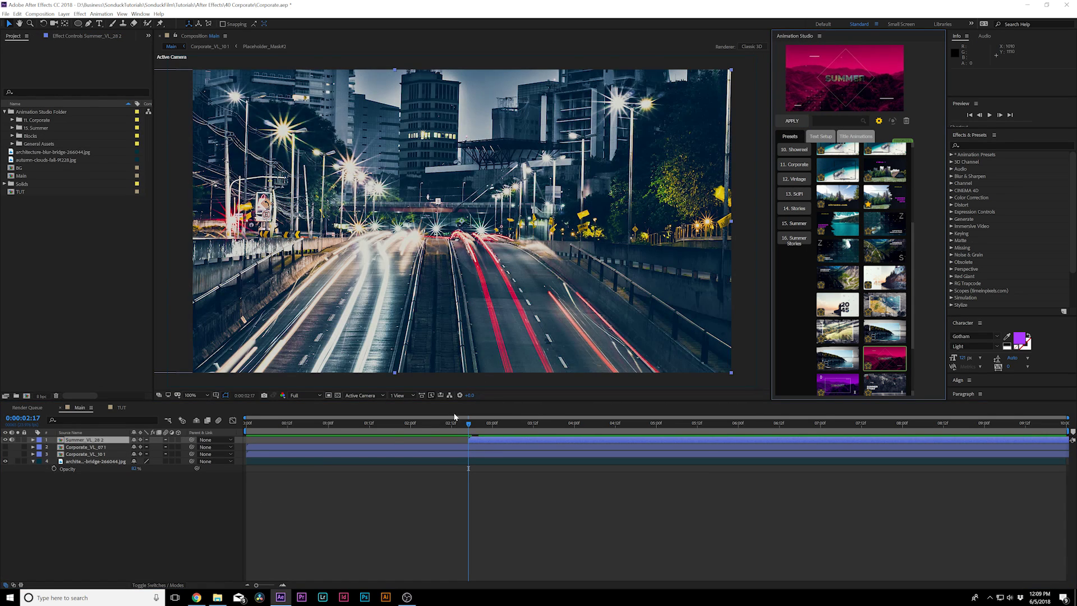
- Preview the Summer preset in Main, look inside its composition, and scrub through its opening animation
key(space)
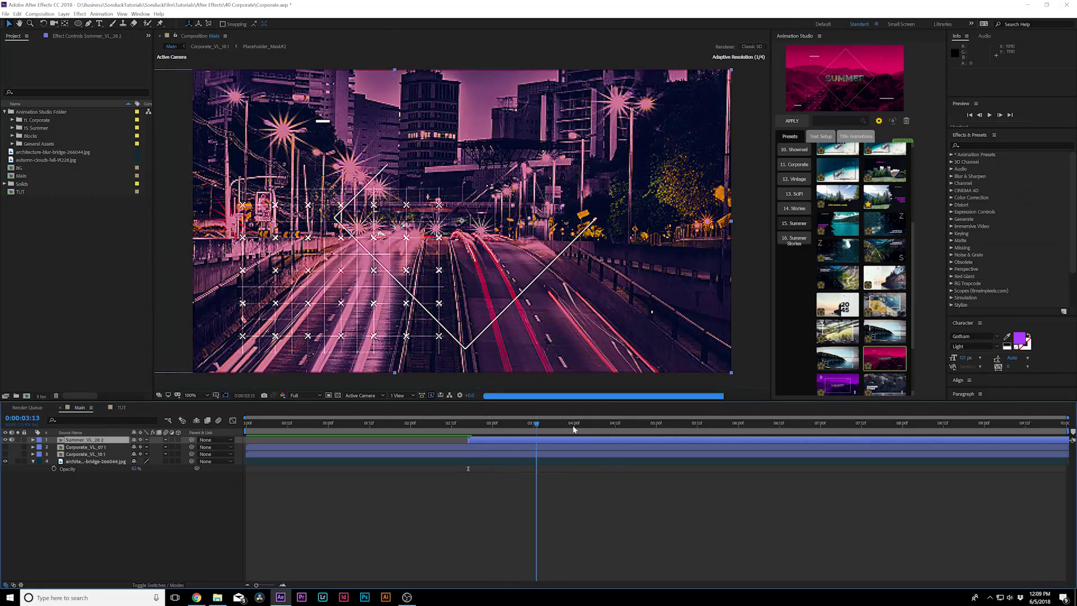
double_click(515, 438)
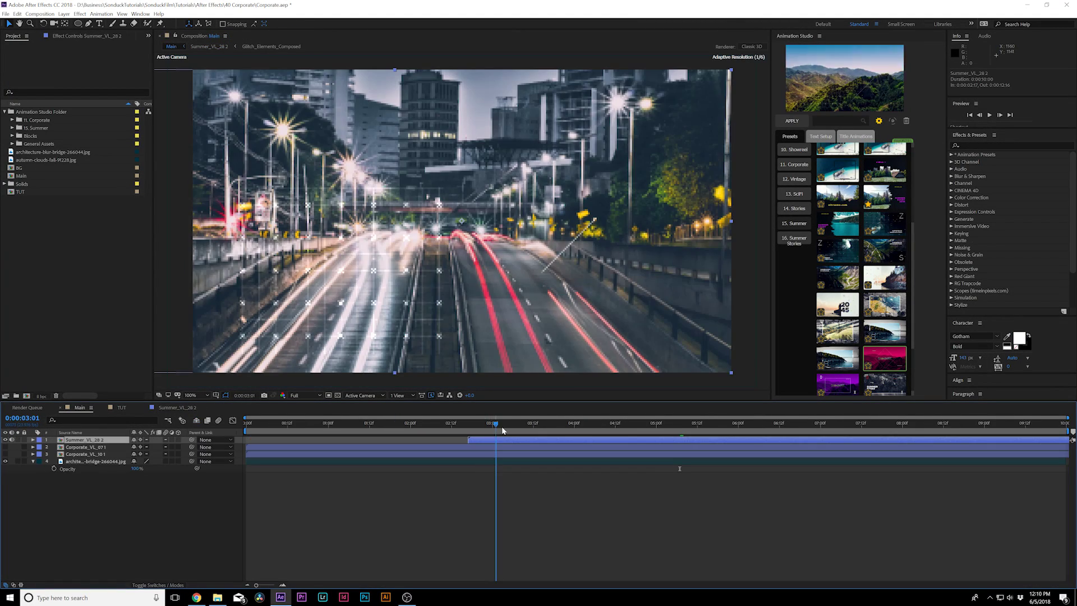
drag(503, 430, 554, 429)
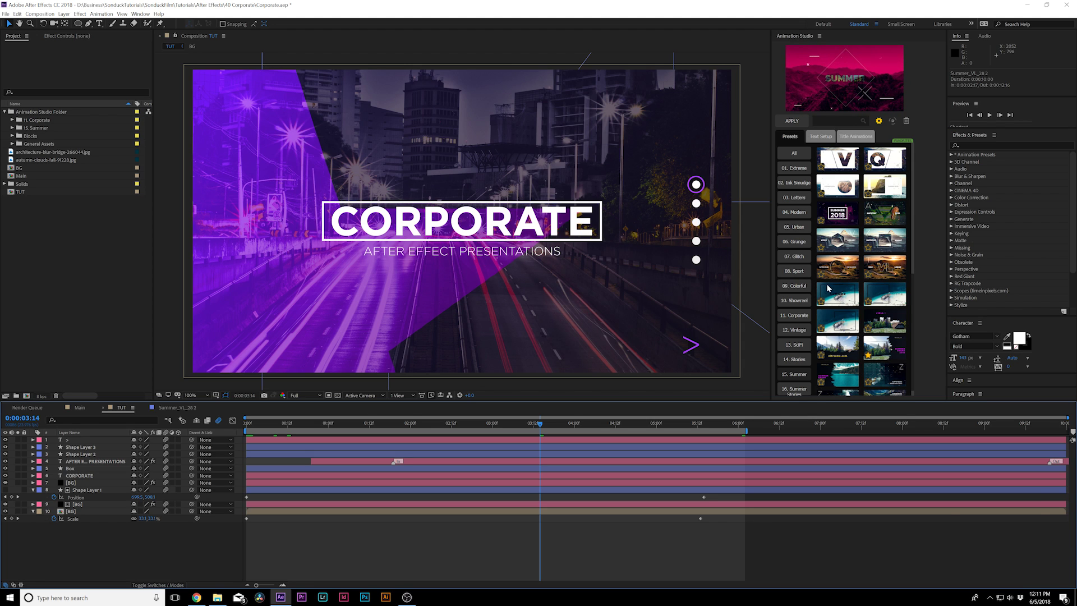
scroll(826, 269, down, 3)
scroll(825, 269, up, 3)
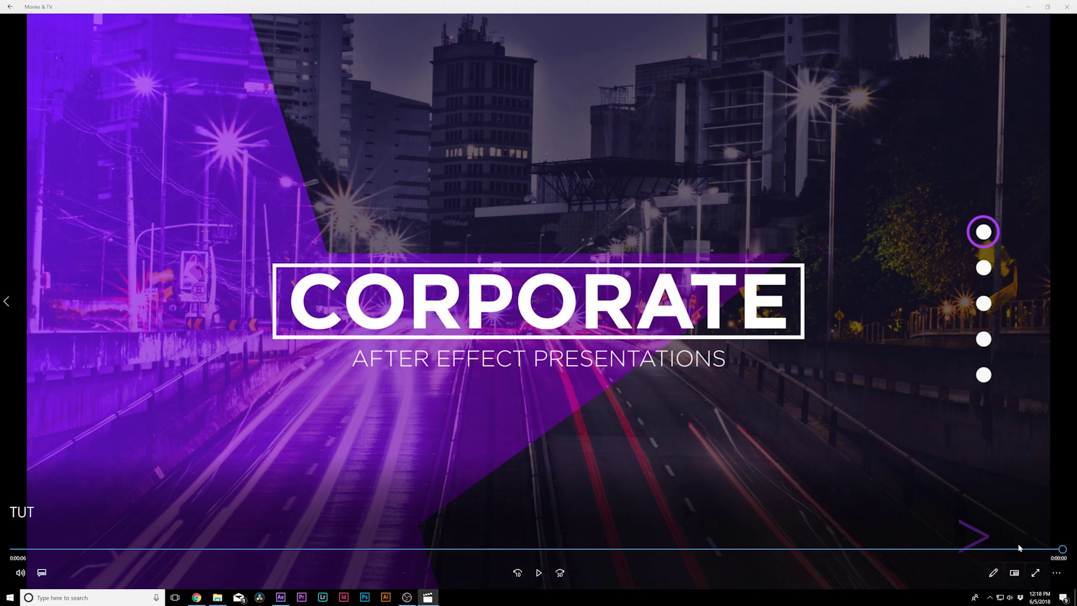
- Switch to Movies & TV and scrub the rendered TUT video back towards its start
drag(1059, 551, 156, 491)
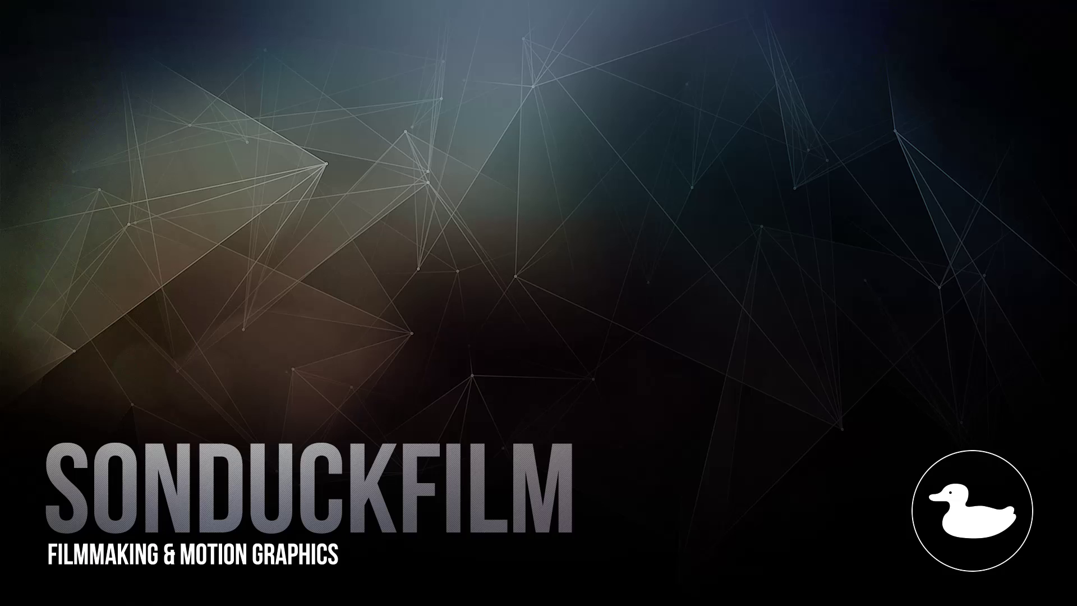